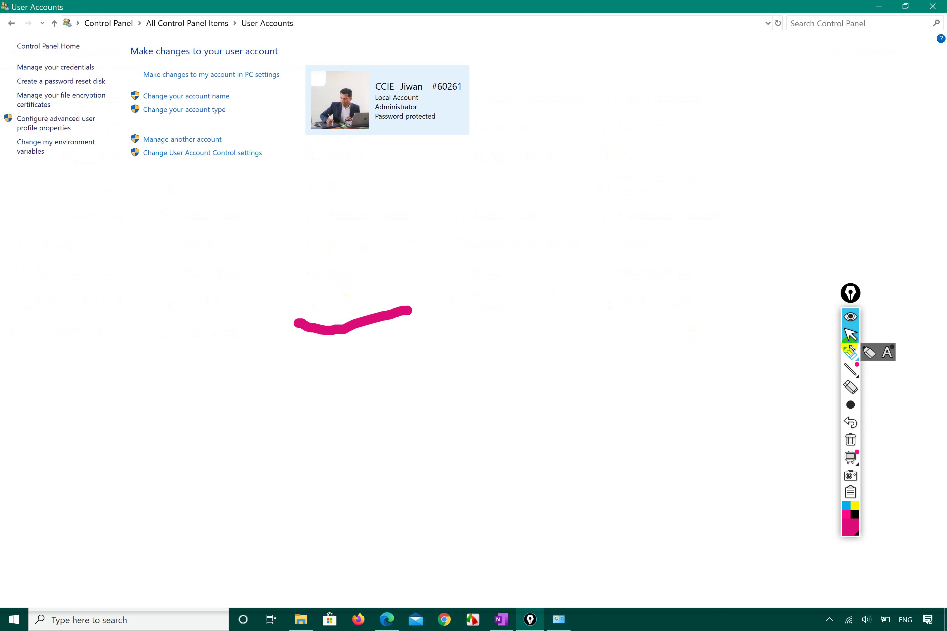
Annotate the User Accounts page: tick the rename and change-account-type options and circle the account name in green
{"action": "mouse_move", "coordinate": [86, 192]}
{"action": "left_mouse_down"}
{"action": "mouse_move", "coordinate": [404, 205]}
{"action": "mouse_move", "coordinate": [397, 32]}
{"action": "mouse_move", "coordinate": [207, 14]}
{"action": "mouse_move", "coordinate": [91, 18]}
{"action": "mouse_move", "coordinate": [12, 56]}
{"action": "mouse_move", "coordinate": [3, 147]}
{"action": "mouse_move", "coordinate": [90, 199]}
{"action": "left_mouse_up"}
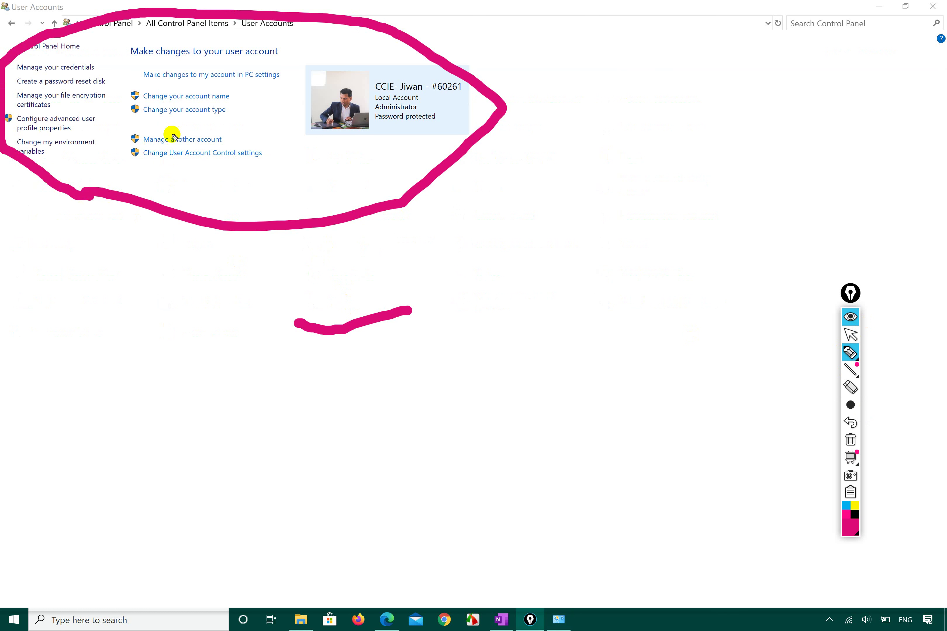
{"action": "mouse_move", "coordinate": [235, 96]}
{"action": "left_mouse_down"}
{"action": "mouse_move", "coordinate": [277, 89]}
{"action": "mouse_move", "coordinate": [309, 67]}
{"action": "left_mouse_up"}
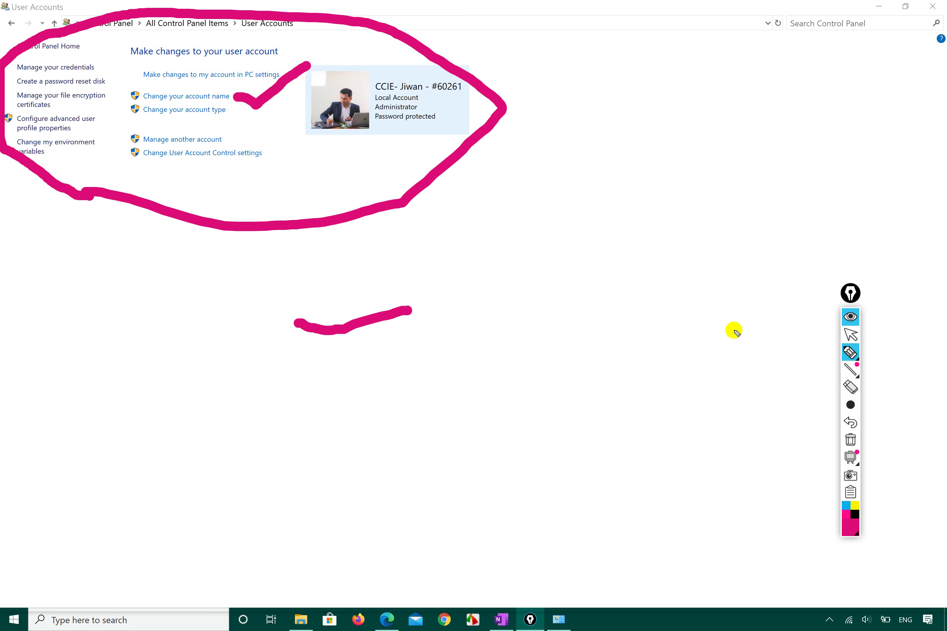
{"action": "left_click", "coordinate": [851, 528]}
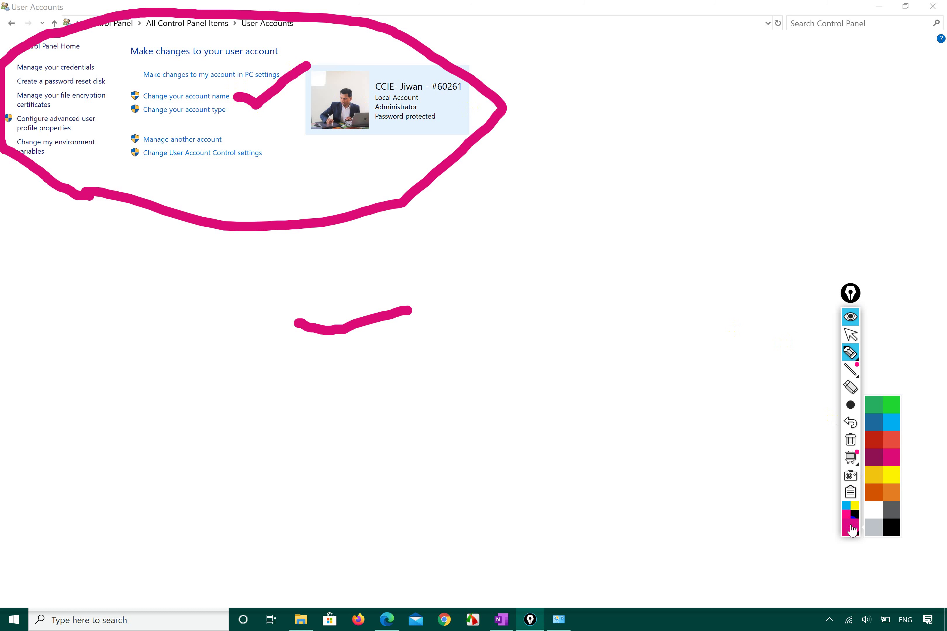
{"action": "left_click", "coordinate": [891, 405]}
{"action": "mouse_move", "coordinate": [375, 96]}
{"action": "left_mouse_down"}
{"action": "mouse_move", "coordinate": [487, 104]}
{"action": "mouse_move", "coordinate": [403, 107]}
{"action": "mouse_move", "coordinate": [375, 71]}
{"action": "mouse_move", "coordinate": [487, 81]}
{"action": "mouse_move", "coordinate": [483, 104]}
{"action": "left_mouse_up"}
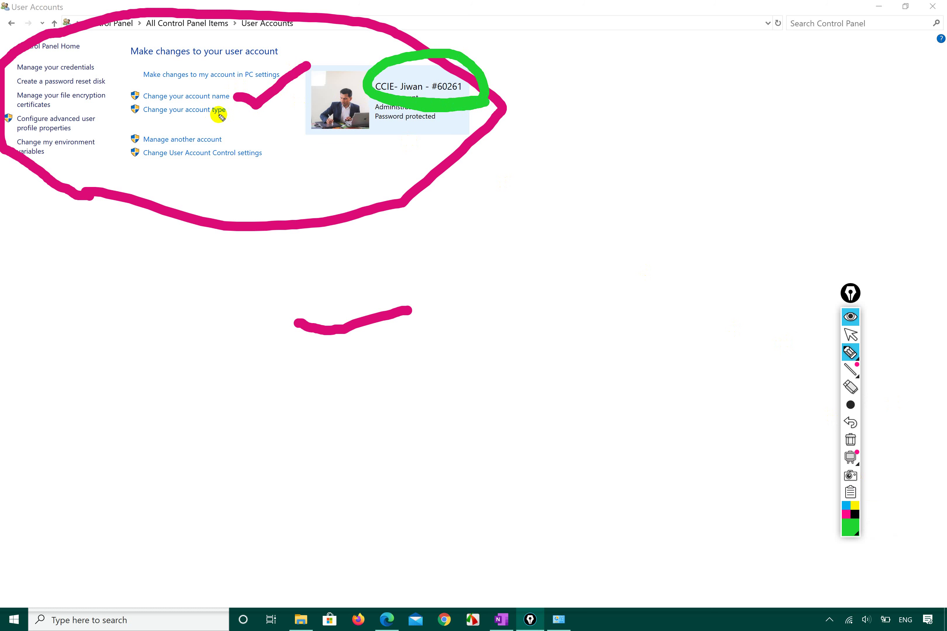
{"action": "mouse_move", "coordinate": [223, 114]}
{"action": "left_mouse_down"}
{"action": "mouse_move", "coordinate": [244, 128]}
{"action": "mouse_move", "coordinate": [268, 118]}
{"action": "left_mouse_up"}
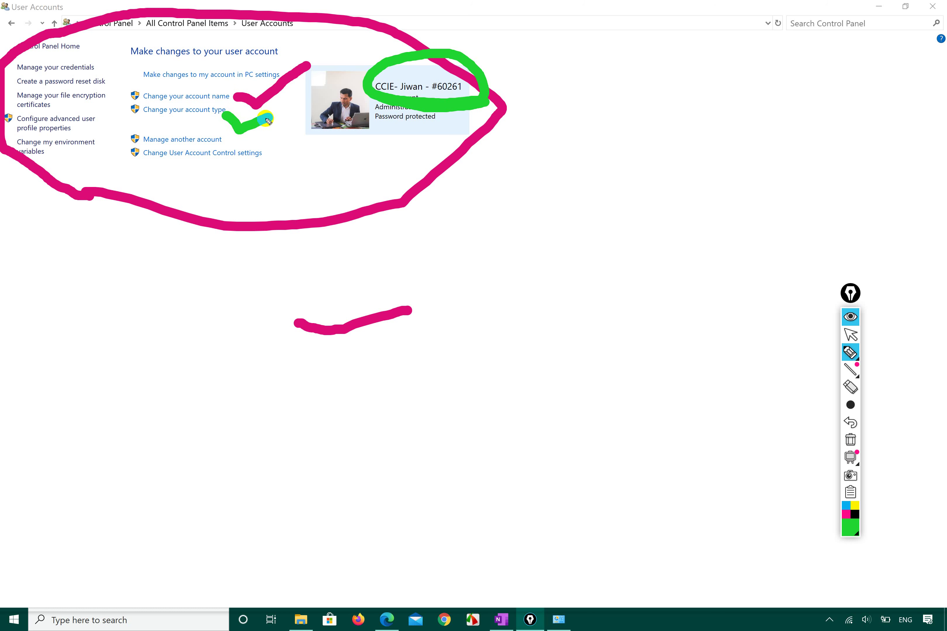
{"action": "left_click", "coordinate": [850, 334]}
Underline the Administrator status, mark Manage another account and User Account Control settings, then clear the annotations
{"action": "left_click", "coordinate": [401, 88]}
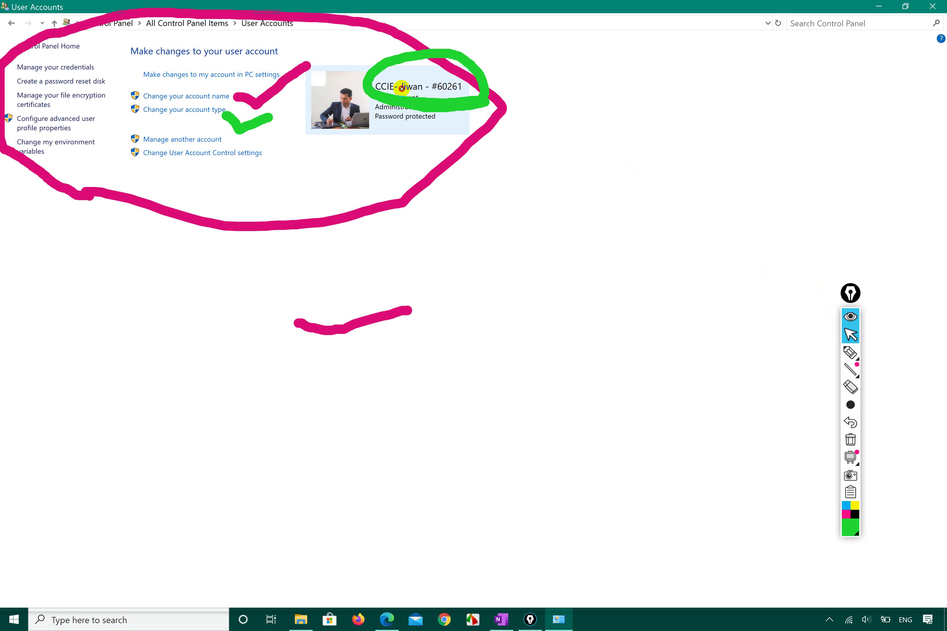
{"action": "left_click", "coordinate": [850, 387]}
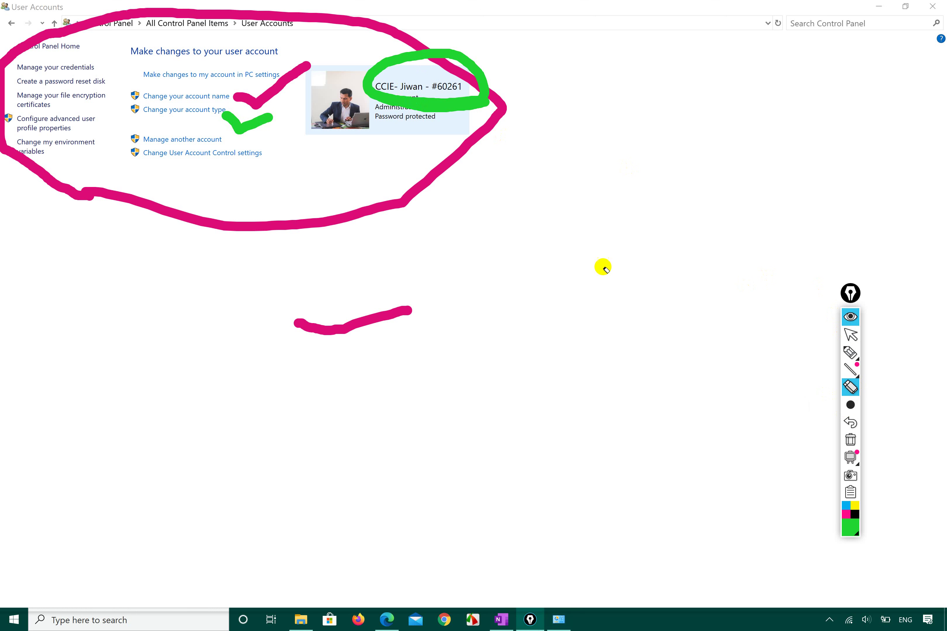
{"action": "left_click", "coordinate": [465, 105]}
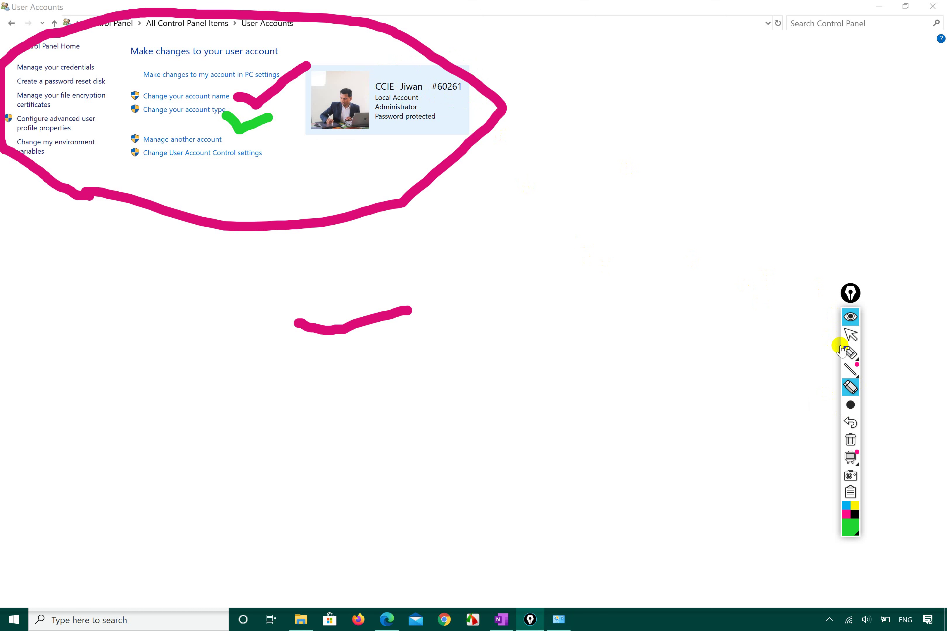
{"action": "left_click", "coordinate": [850, 352]}
{"action": "left_click_drag", "start_coordinate": [422, 106], "coordinate": [475, 113]}
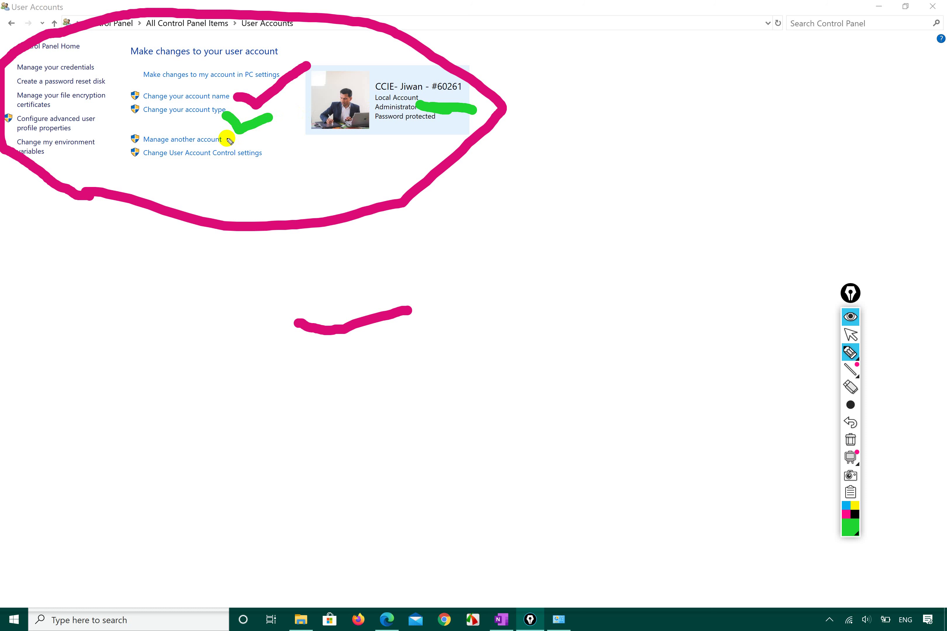
{"action": "left_click_drag", "start_coordinate": [225, 139], "coordinate": [280, 128]}
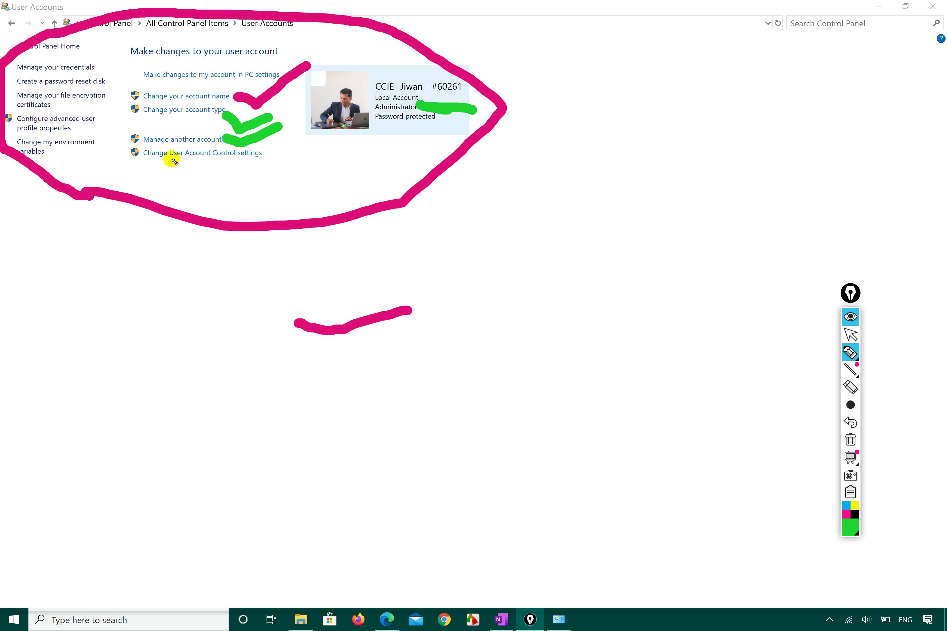
{"action": "mouse_move", "coordinate": [263, 155]}
{"action": "left_mouse_down"}
{"action": "mouse_move", "coordinate": [293, 175]}
{"action": "mouse_move", "coordinate": [315, 174]}
{"action": "left_mouse_up"}
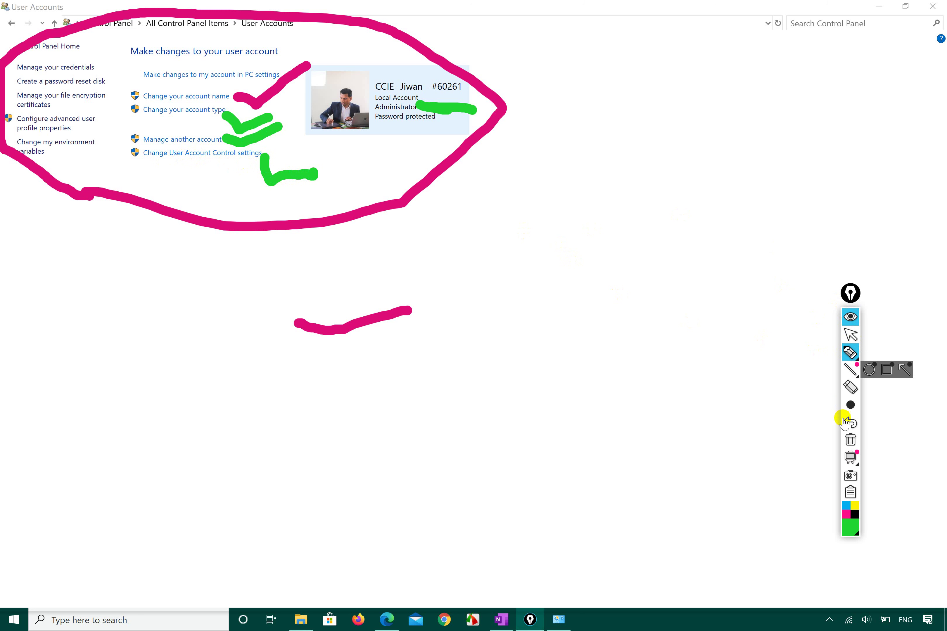
{"action": "left_click", "coordinate": [848, 441]}
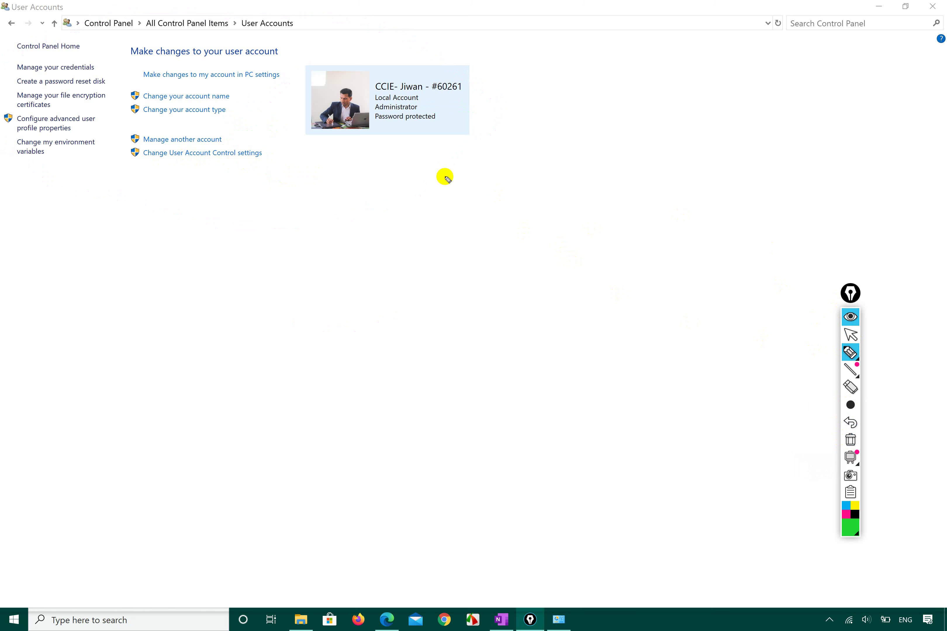
Enter the owner's full name on the Change Your Name page and apply it
{"action": "left_click", "coordinate": [851, 335]}
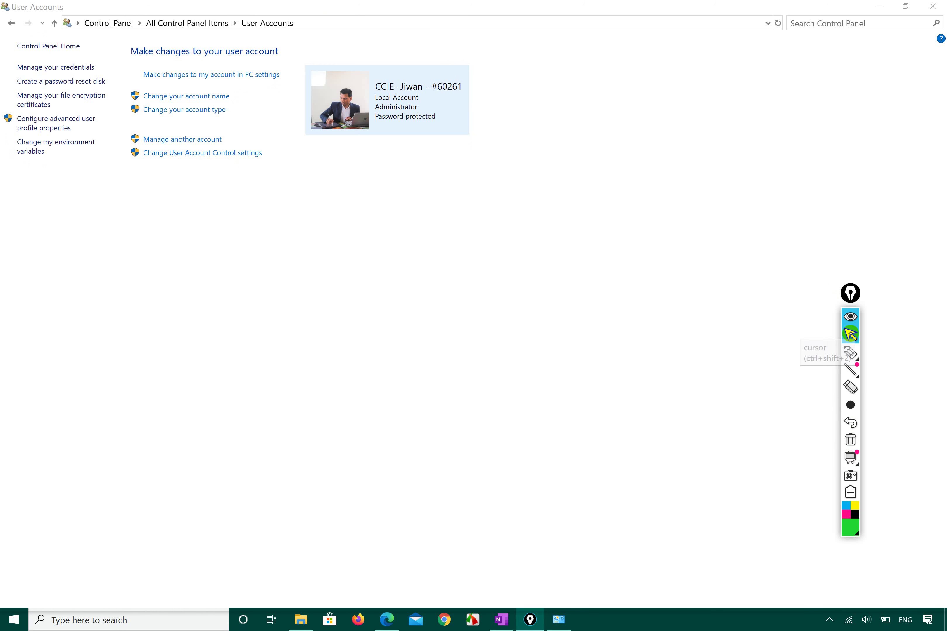
{"action": "left_click", "coordinate": [208, 98]}
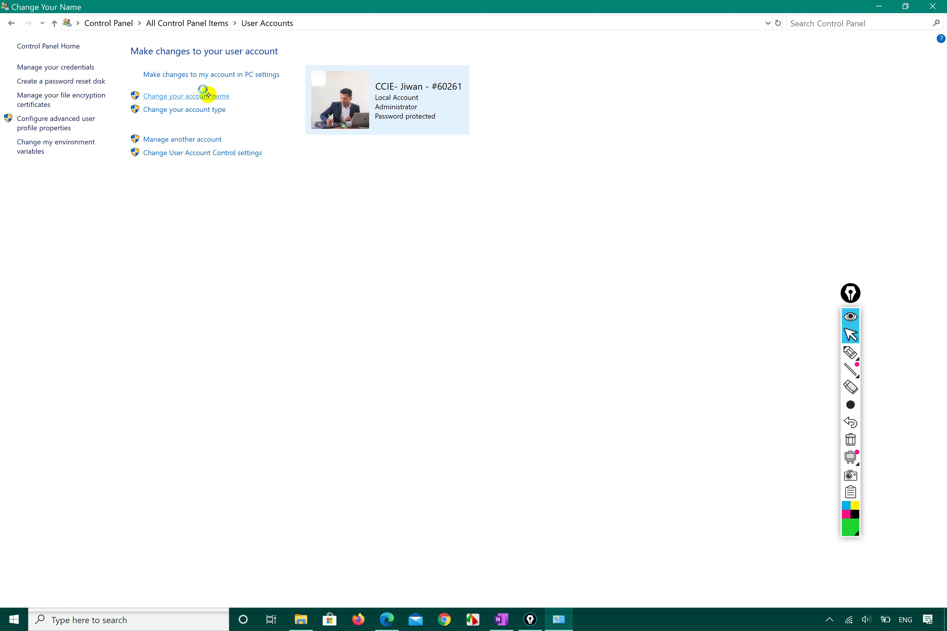
{"action": "left_click", "coordinate": [335, 123]}
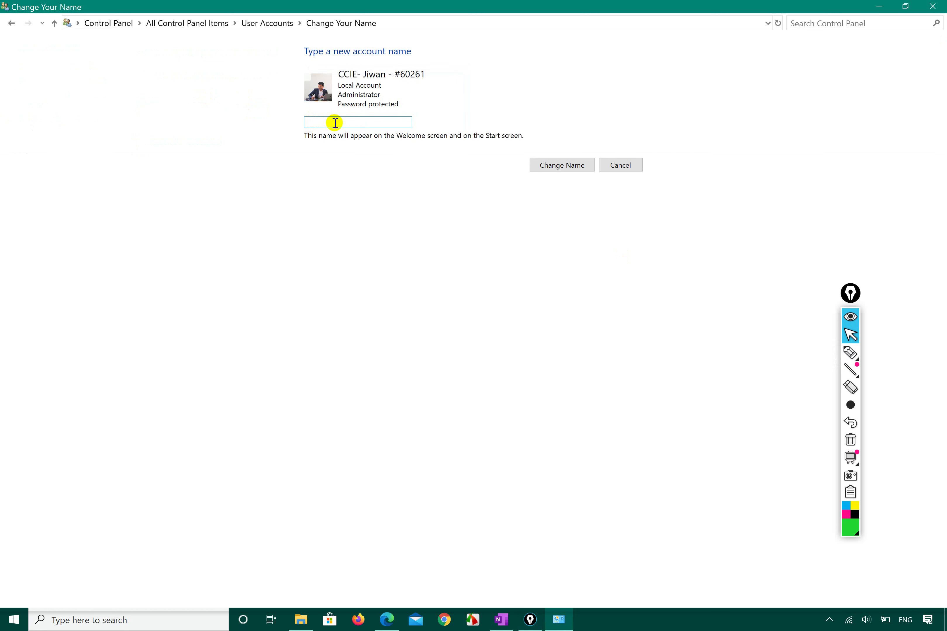
{"action": "left_click", "coordinate": [850, 352]}
{"action": "mouse_move", "coordinate": [342, 79]}
{"action": "left_mouse_down"}
{"action": "mouse_move", "coordinate": [396, 78]}
{"action": "mouse_move", "coordinate": [431, 47]}
{"action": "mouse_move", "coordinate": [328, 69]}
{"action": "mouse_move", "coordinate": [335, 78]}
{"action": "left_mouse_up"}
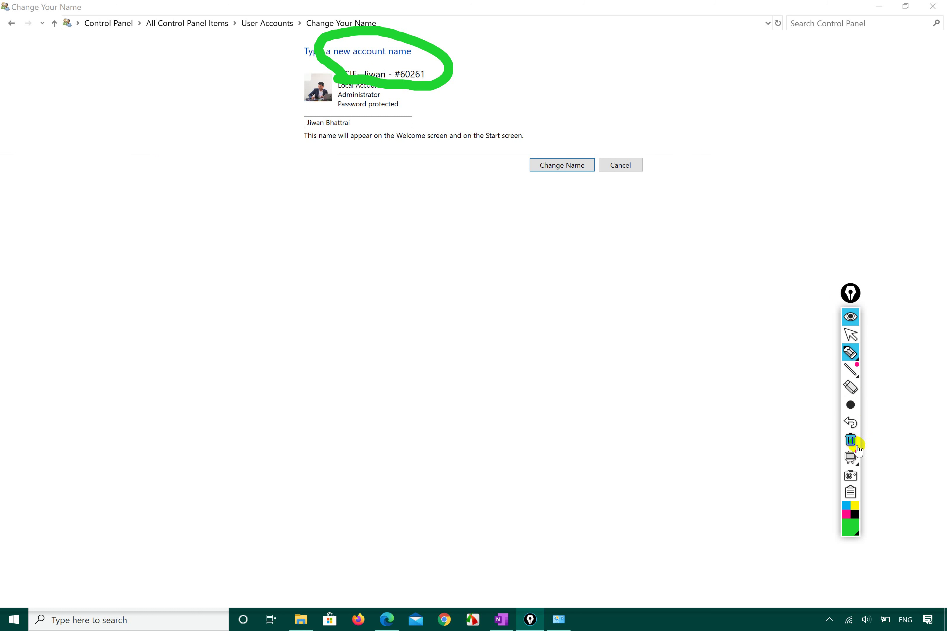
{"action": "left_click", "coordinate": [849, 385]}
{"action": "left_click_drag", "start_coordinate": [427, 97], "coordinate": [408, 53]}
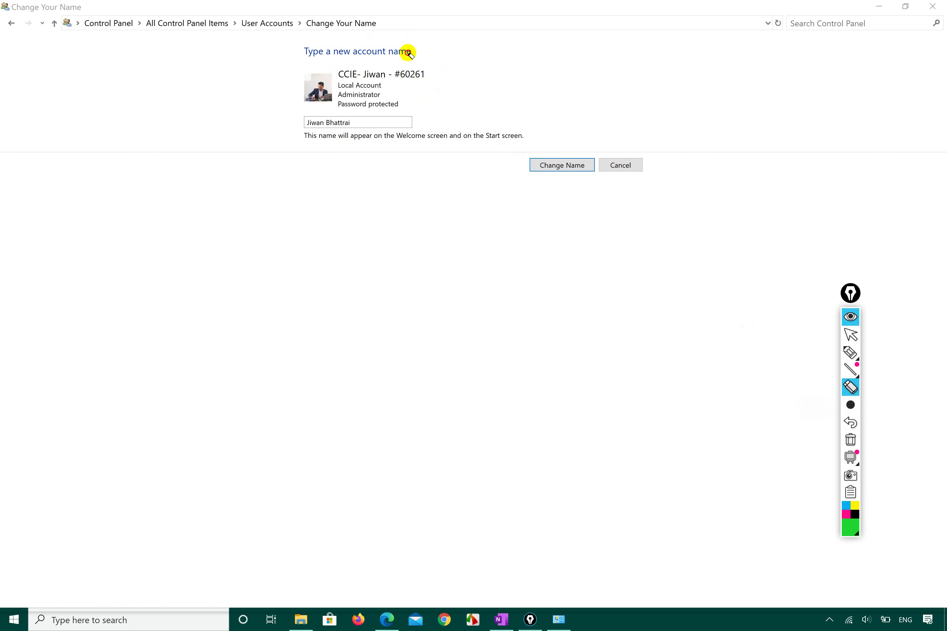
{"action": "left_click", "coordinate": [850, 334]}
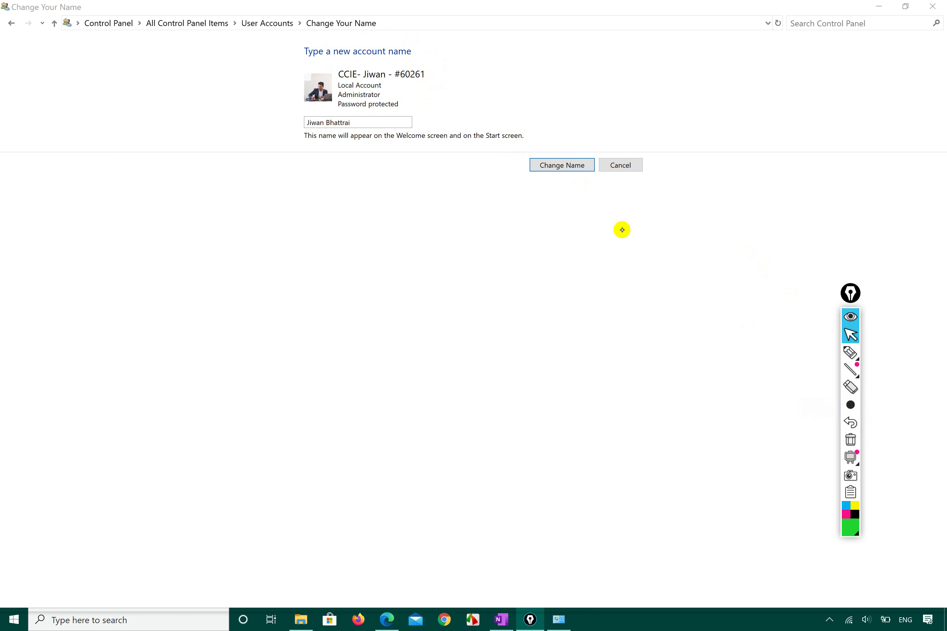
{"action": "left_click", "coordinate": [554, 164]}
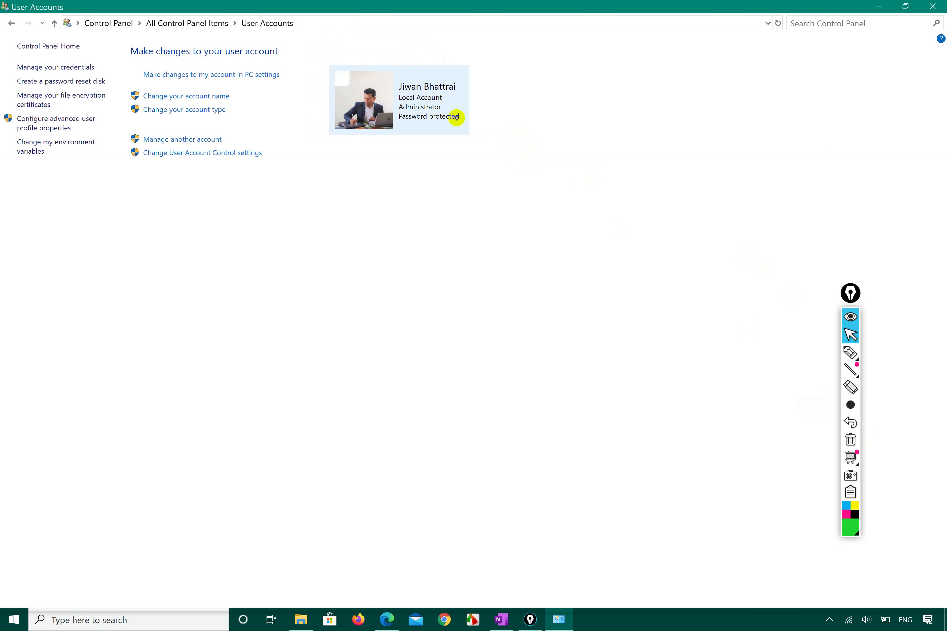
Change the account name to a CCIE-prefixed version of the owner's name with a number suffix
{"action": "left_click", "coordinate": [216, 96]}
{"action": "left_click", "coordinate": [368, 121]}
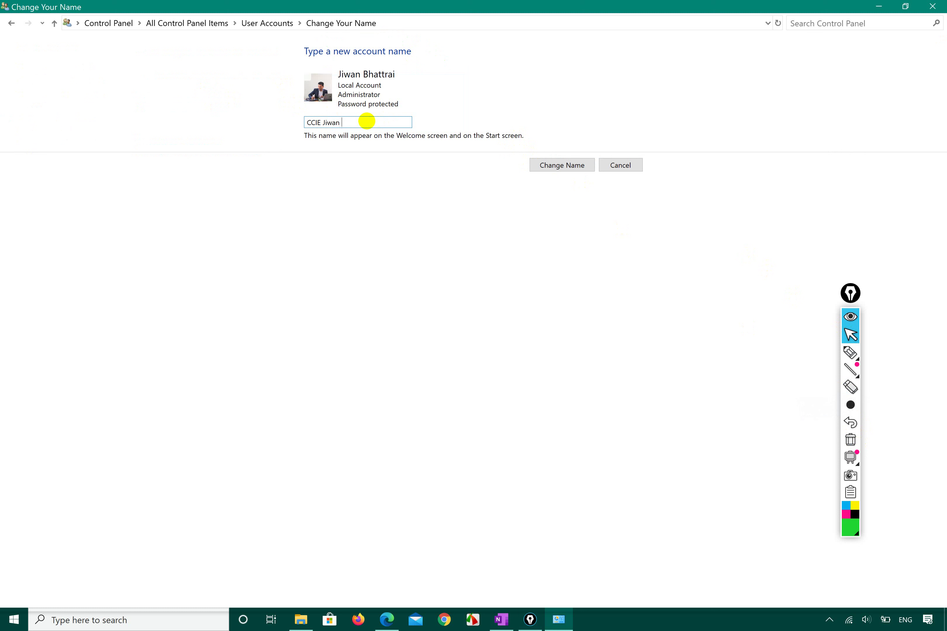
{"action": "left_click", "coordinate": [544, 165]}
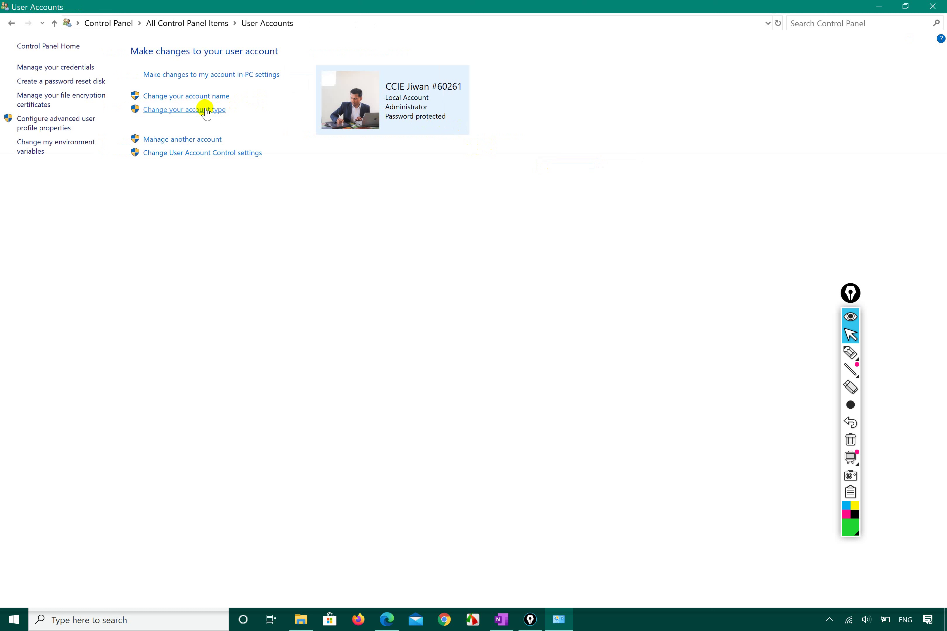
{"action": "left_click", "coordinate": [206, 111]}
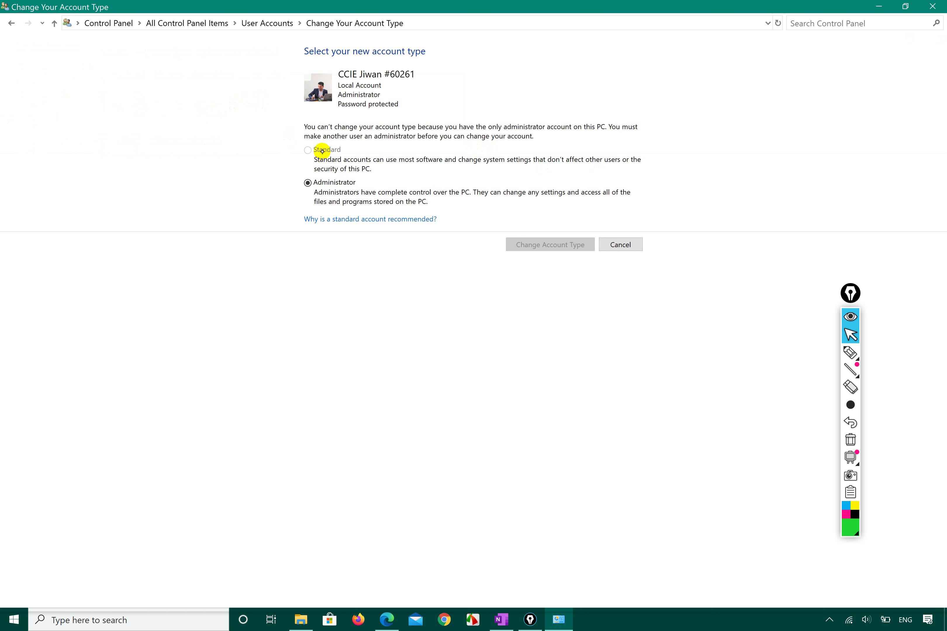
{"action": "left_click", "coordinate": [347, 155]}
{"action": "left_click", "coordinate": [327, 149]}
{"action": "left_click", "coordinate": [850, 352]}
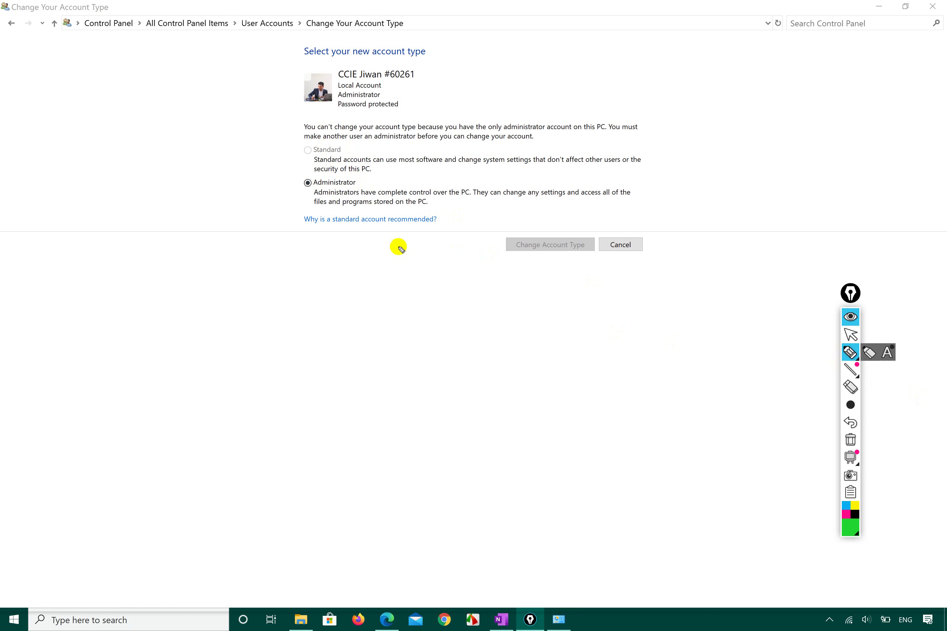
{"action": "left_click_drag", "start_coordinate": [293, 203], "coordinate": [375, 210]}
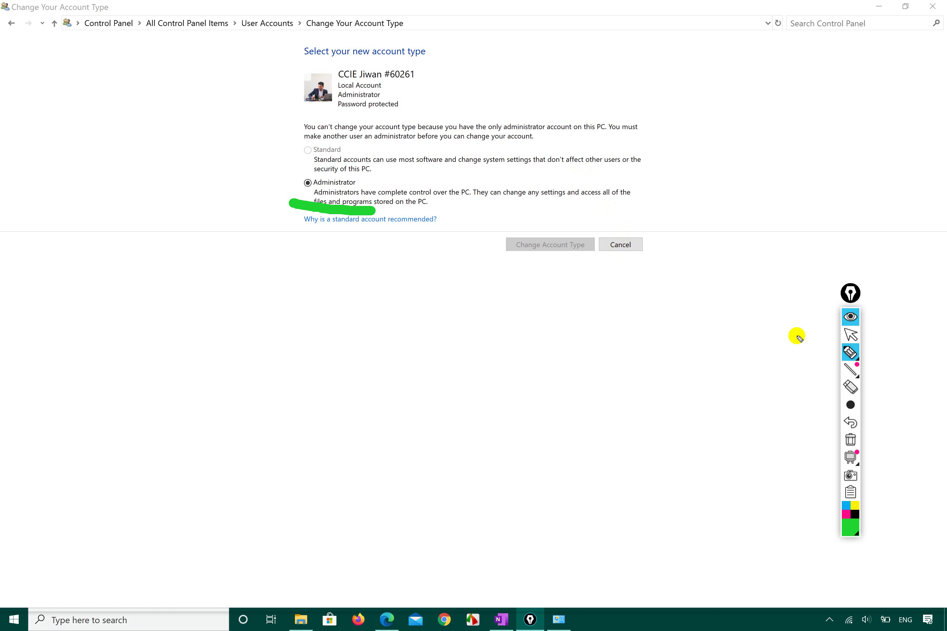
{"action": "left_click", "coordinate": [851, 334]}
{"action": "left_click", "coordinate": [619, 245]}
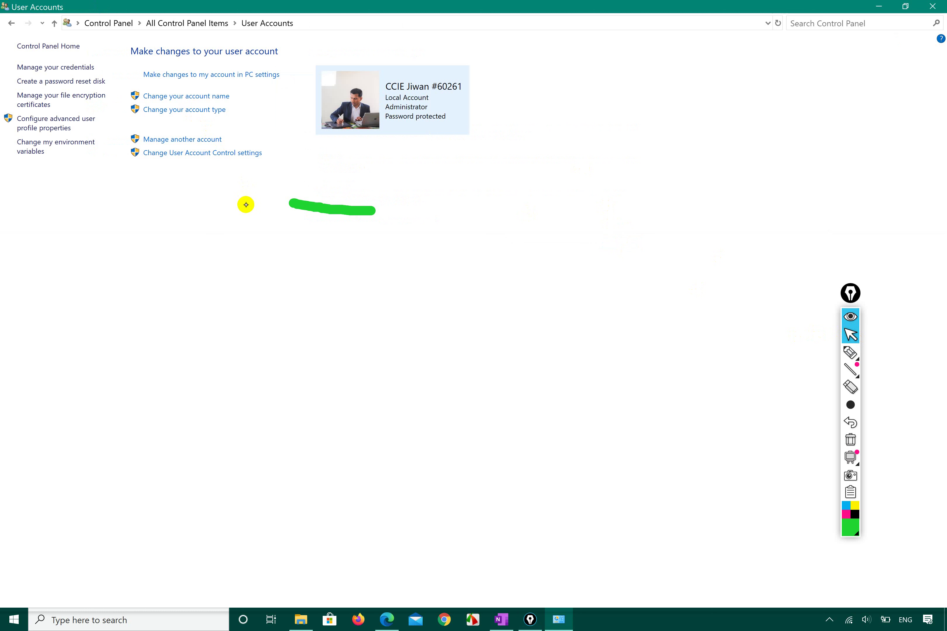
Mark Manage another account, then open the list showing the administrator and test accounts
{"action": "mouse_move", "coordinate": [851, 354]}
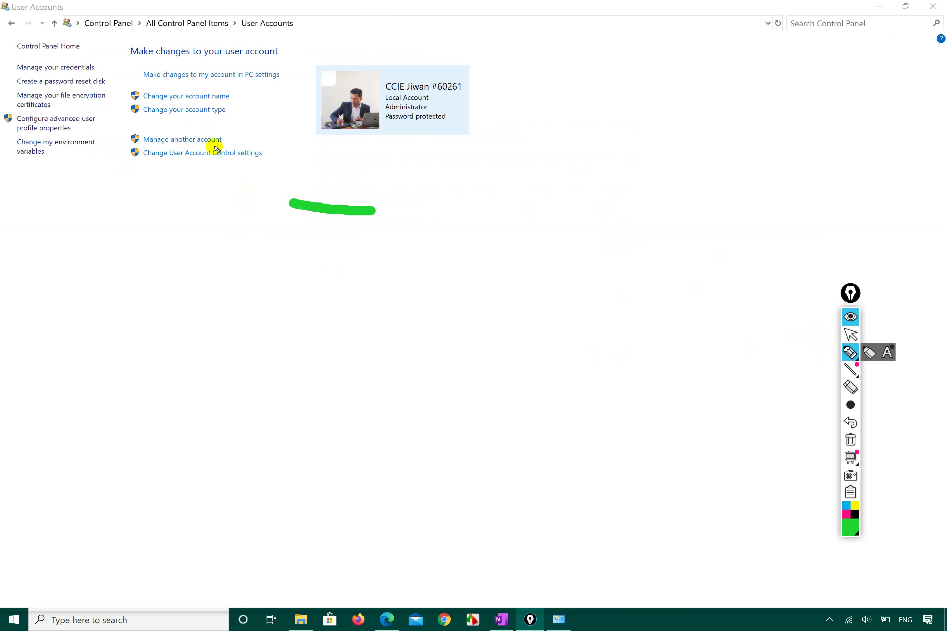
{"action": "left_click_drag", "start_coordinate": [222, 144], "coordinate": [290, 114]}
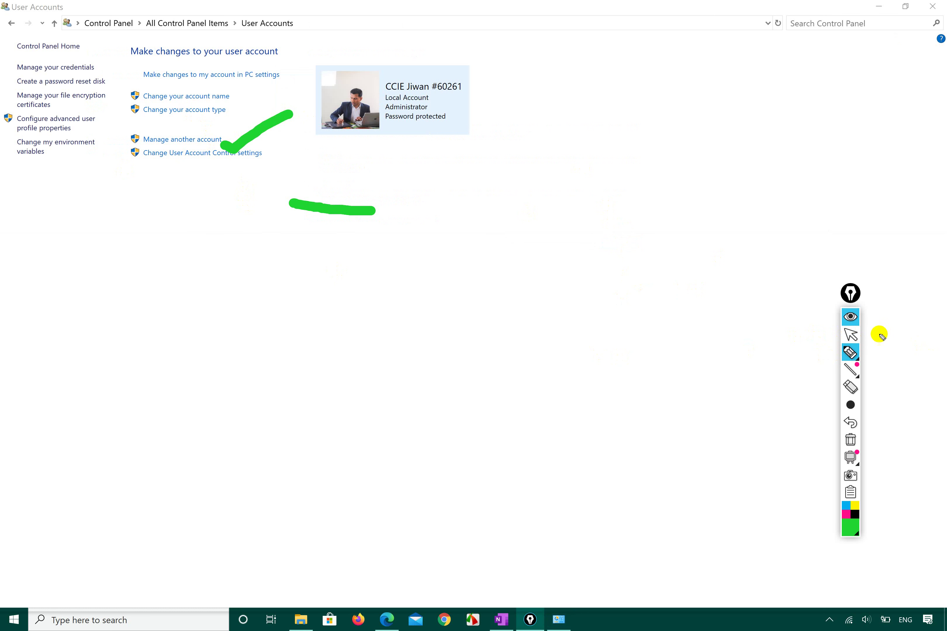
{"action": "left_click", "coordinate": [851, 334]}
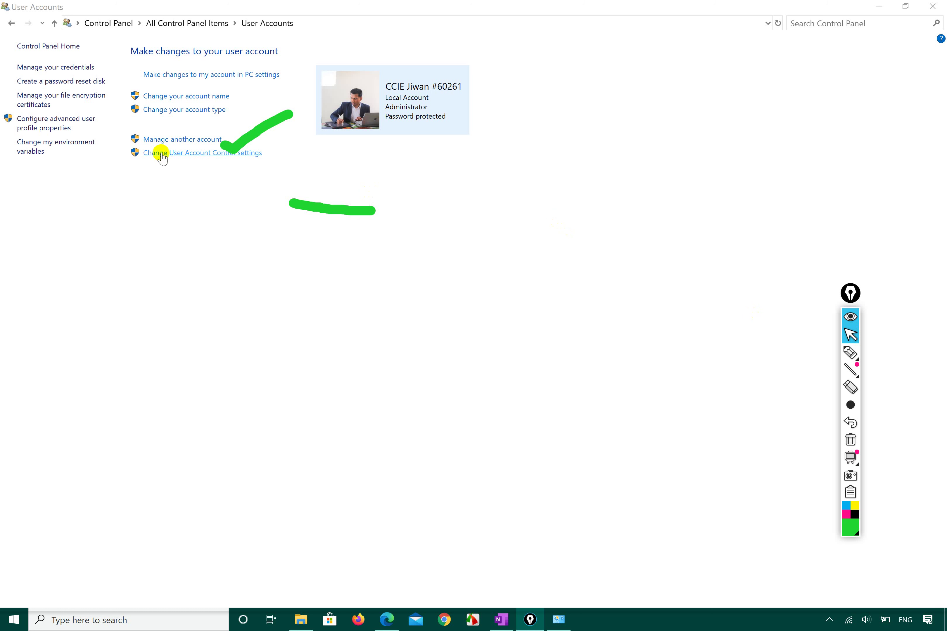
{"action": "left_click", "coordinate": [183, 139]}
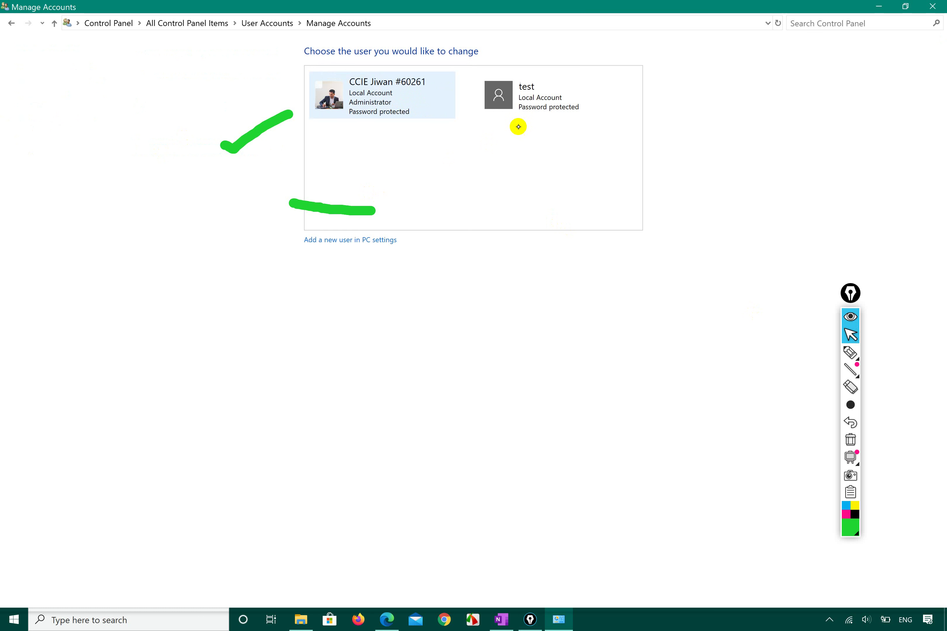
{"action": "left_click", "coordinate": [527, 98]}
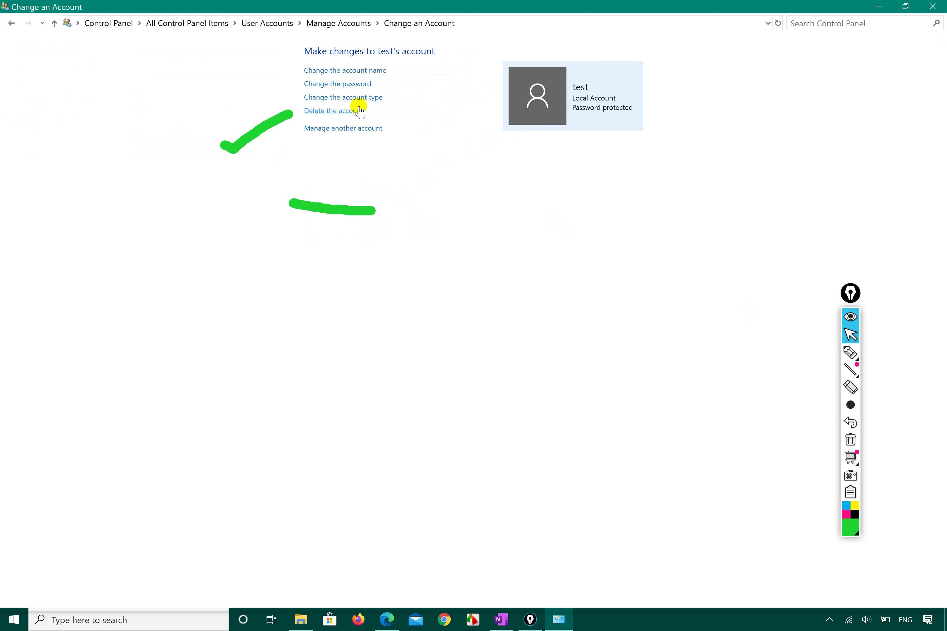
{"action": "left_click", "coordinate": [361, 128]}
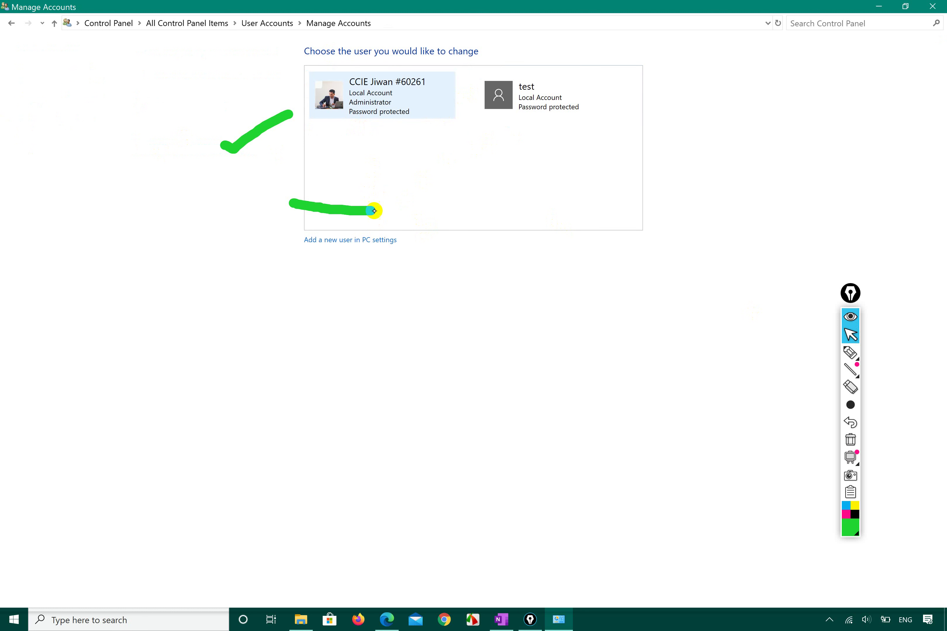
{"action": "left_click", "coordinate": [851, 353]}
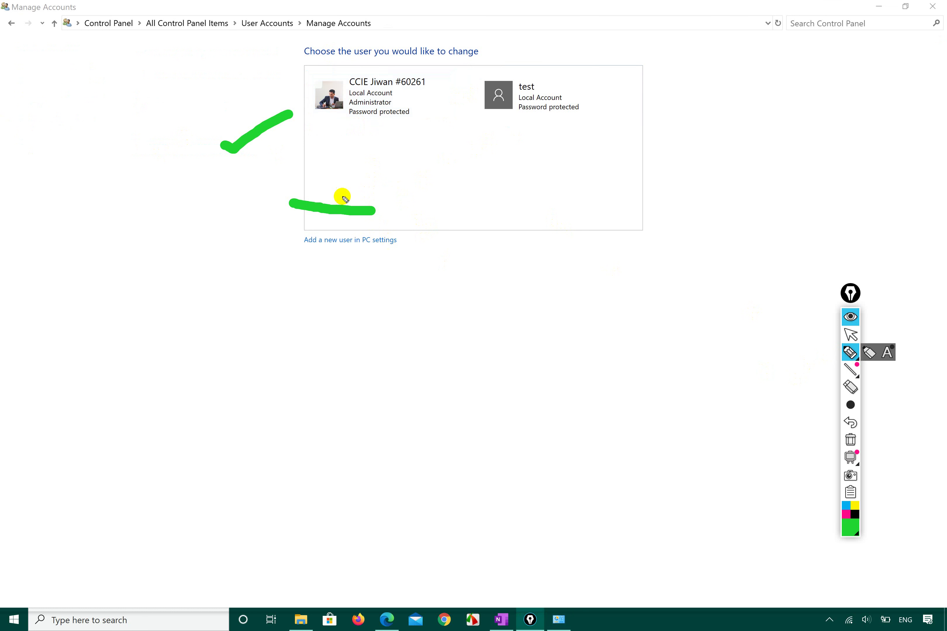
{"action": "mouse_move", "coordinate": [383, 212]}
{"action": "left_mouse_down"}
{"action": "mouse_move", "coordinate": [269, 235]}
{"action": "mouse_move", "coordinate": [418, 255]}
{"action": "mouse_move", "coordinate": [331, 207]}
{"action": "mouse_move", "coordinate": [278, 222]}
{"action": "mouse_move", "coordinate": [281, 266]}
{"action": "mouse_move", "coordinate": [397, 274]}
{"action": "mouse_move", "coordinate": [389, 214]}
{"action": "mouse_move", "coordinate": [309, 207]}
{"action": "left_mouse_up"}
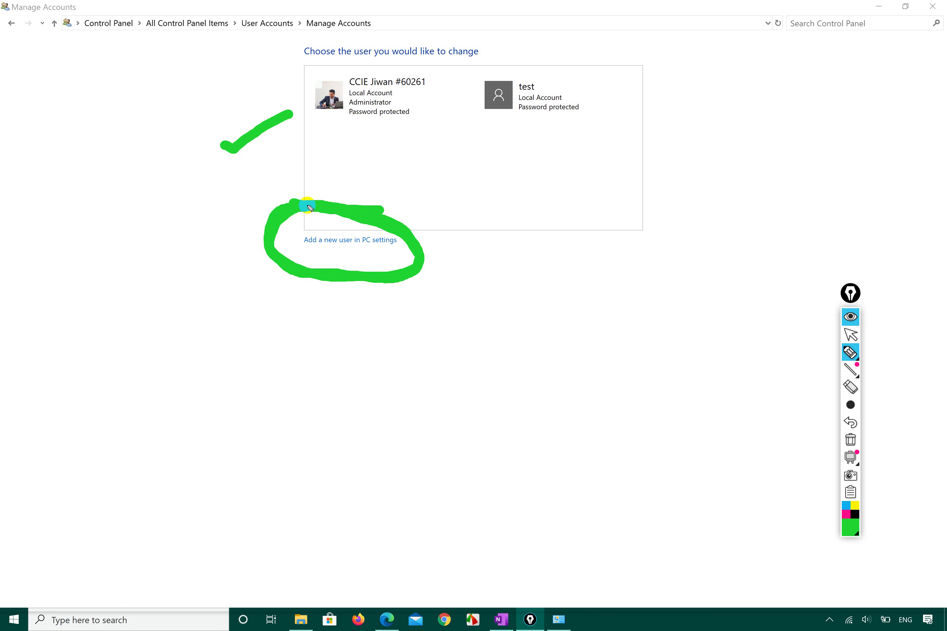
{"action": "left_click_drag", "start_coordinate": [313, 123], "coordinate": [413, 105]}
{"action": "mouse_move", "coordinate": [503, 111]}
{"action": "left_mouse_down"}
{"action": "mouse_move", "coordinate": [505, 127]}
{"action": "mouse_move", "coordinate": [606, 100]}
{"action": "left_mouse_up"}
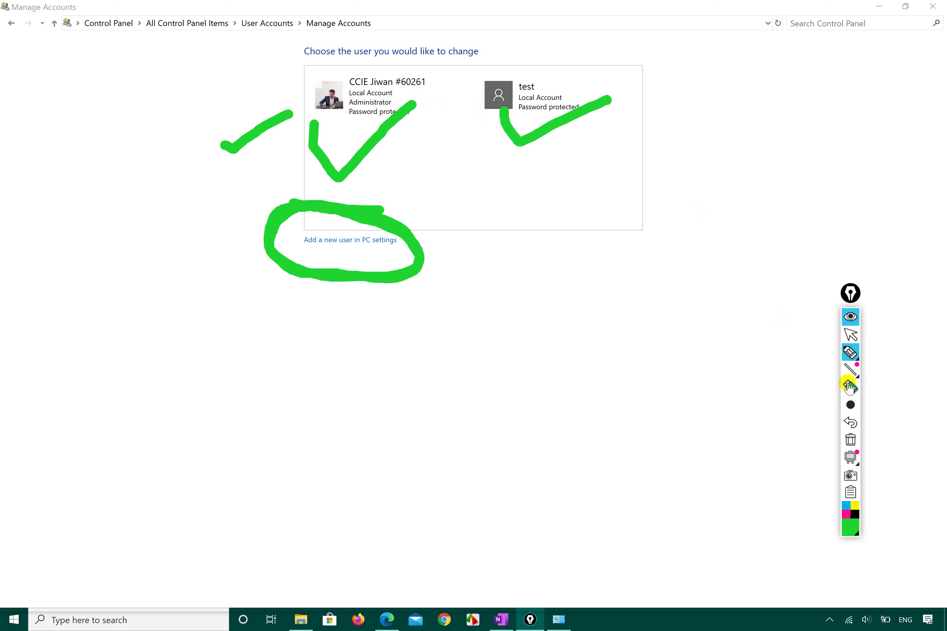
{"action": "left_click", "coordinate": [852, 441]}
{"action": "left_click", "coordinate": [851, 334]}
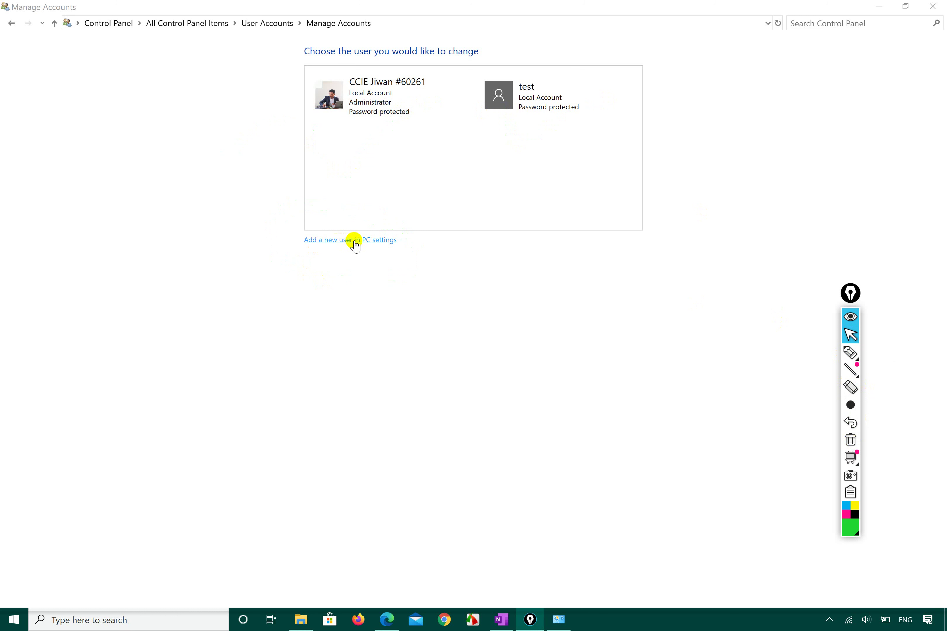
Go to Family & other users, circle the family-member option, and begin adding someone else
{"action": "left_click", "coordinate": [371, 240]}
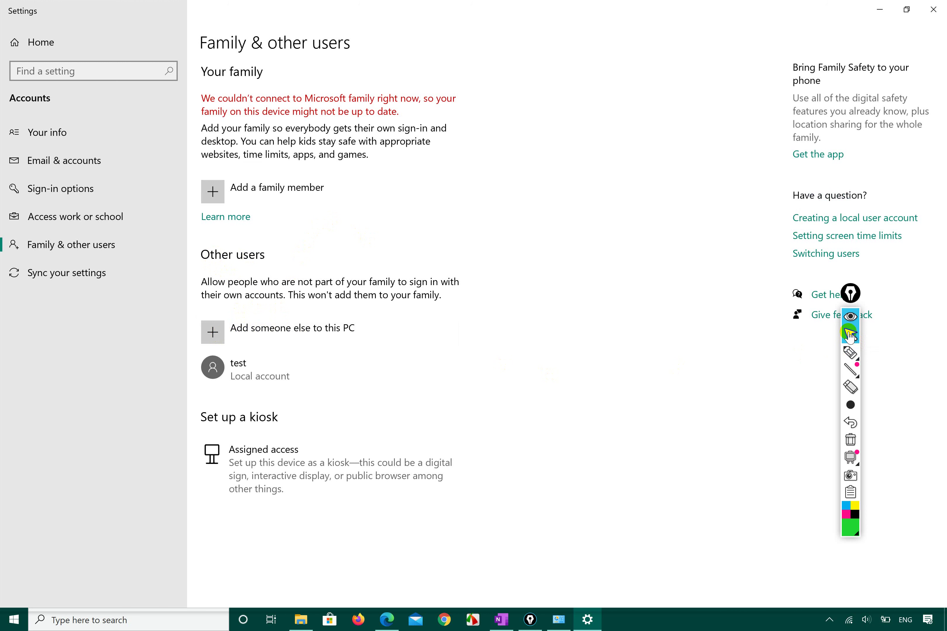
{"action": "left_click", "coordinate": [851, 353]}
{"action": "mouse_move", "coordinate": [265, 224]}
{"action": "left_mouse_down"}
{"action": "mouse_move", "coordinate": [364, 207]}
{"action": "mouse_move", "coordinate": [194, 173]}
{"action": "mouse_move", "coordinate": [261, 208]}
{"action": "left_mouse_up"}
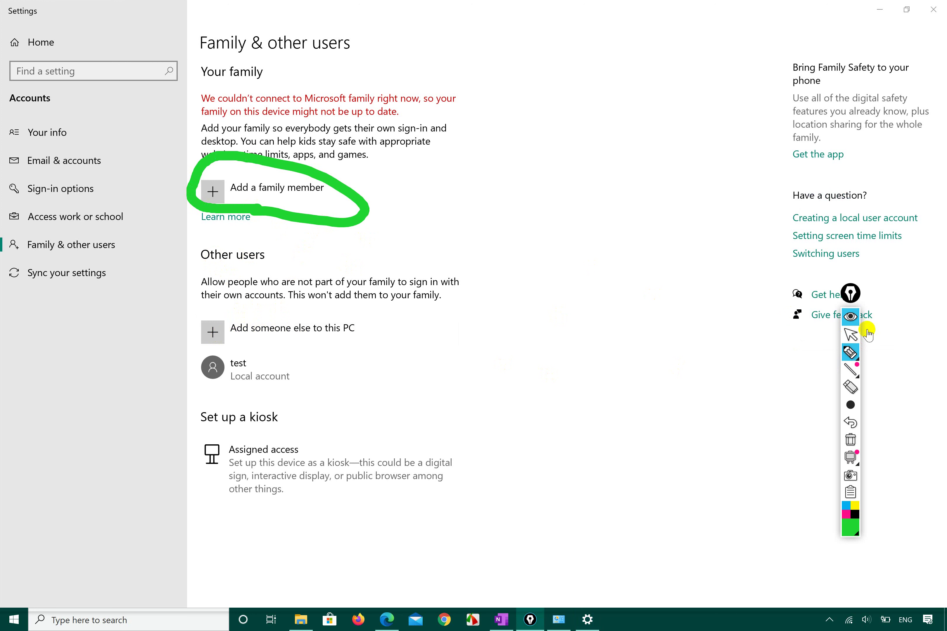
{"action": "left_click", "coordinate": [850, 334]}
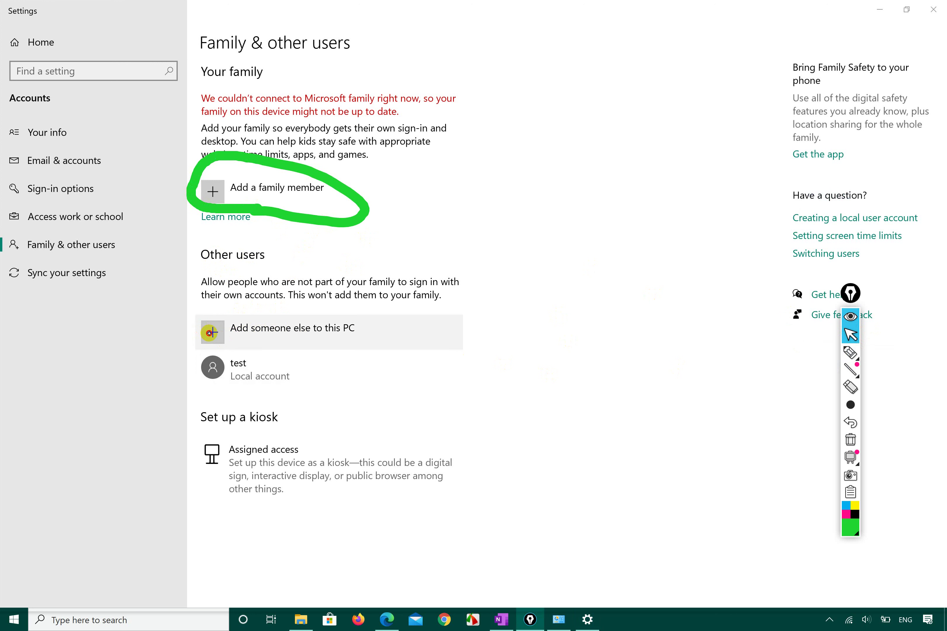
{"action": "left_click", "coordinate": [210, 333]}
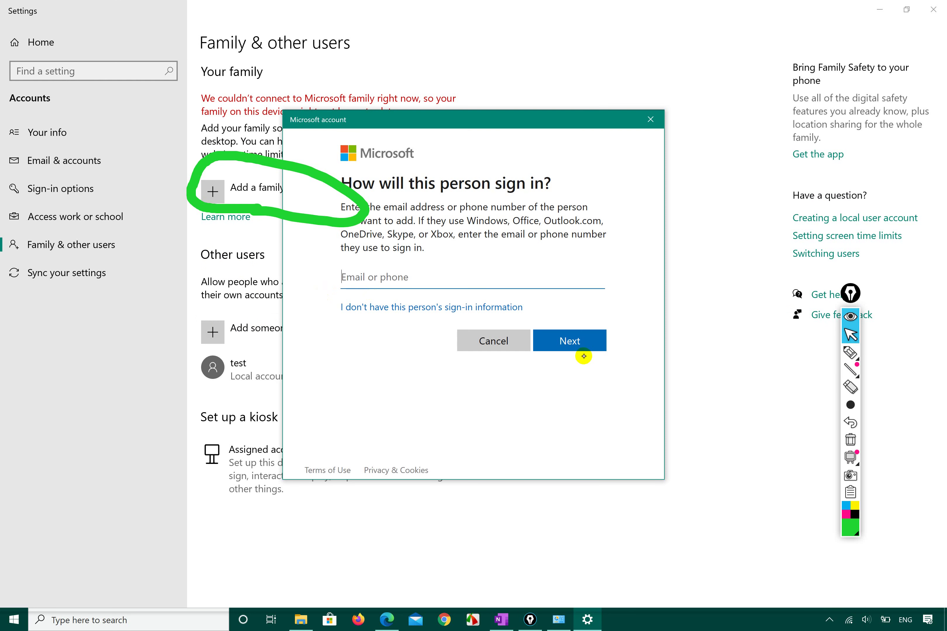
Circle the e-mail or phone field, cancel the Microsoft account prompt, and show the syllabus PDF
{"action": "left_click", "coordinate": [502, 342]}
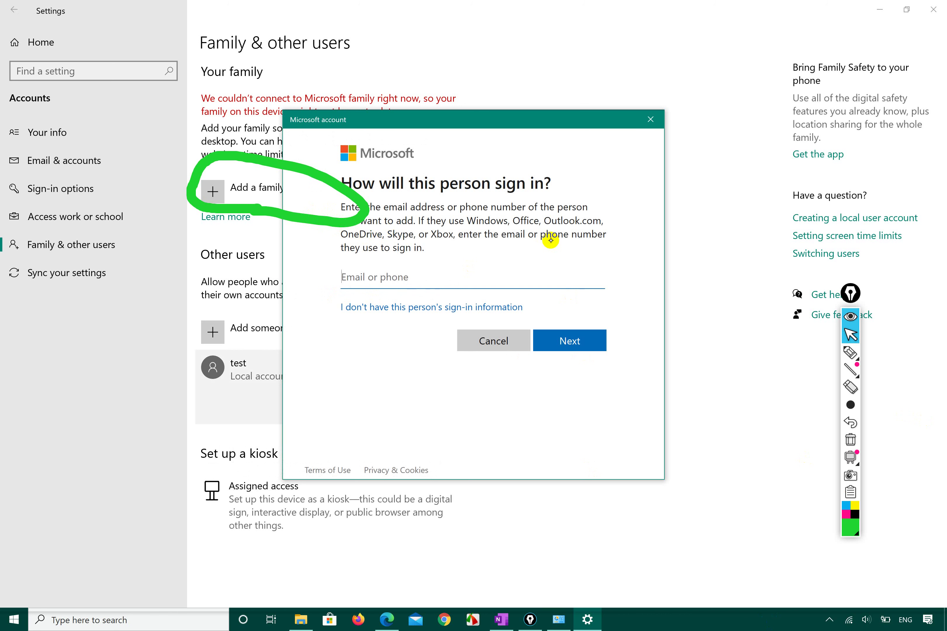
{"action": "left_click", "coordinate": [851, 352]}
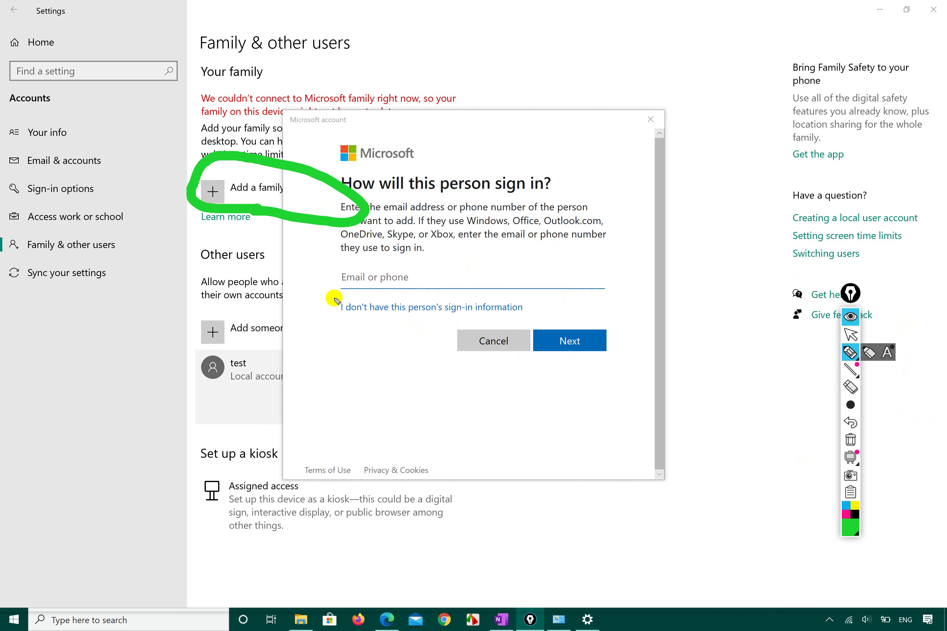
{"action": "mouse_move", "coordinate": [317, 287]}
{"action": "left_mouse_down"}
{"action": "mouse_move", "coordinate": [473, 309]}
{"action": "mouse_move", "coordinate": [432, 212]}
{"action": "mouse_move", "coordinate": [322, 291]}
{"action": "mouse_move", "coordinate": [344, 301]}
{"action": "left_mouse_up"}
{"action": "mouse_move", "coordinate": [853, 376]}
{"action": "left_click", "coordinate": [851, 439]}
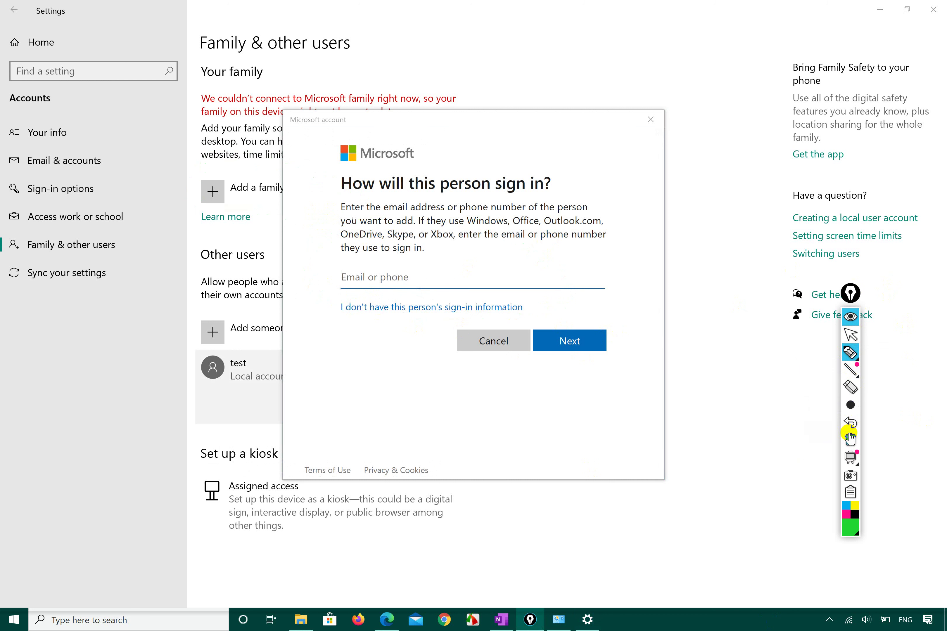
{"action": "left_click", "coordinate": [851, 335]}
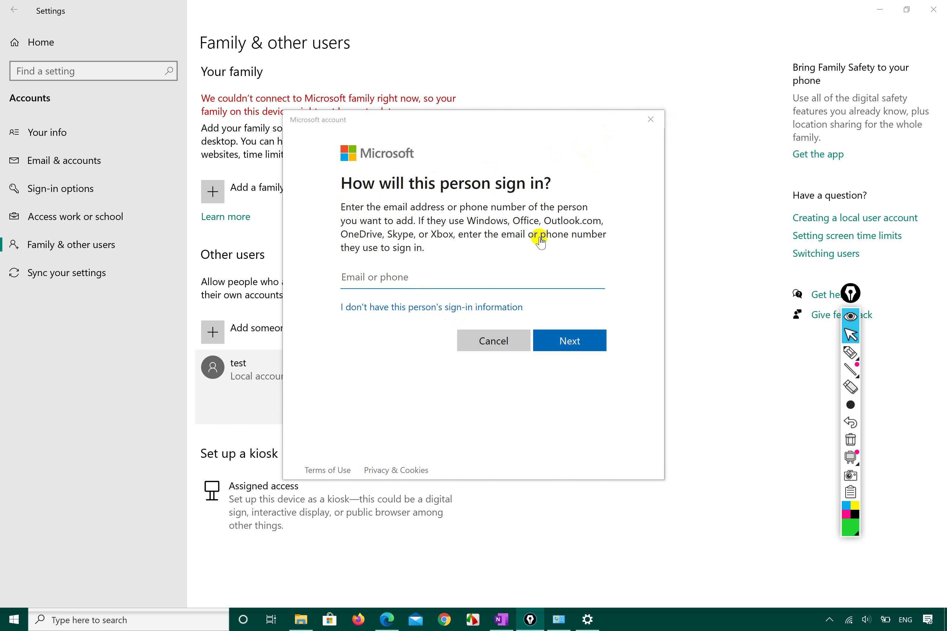
{"action": "left_click", "coordinate": [498, 340]}
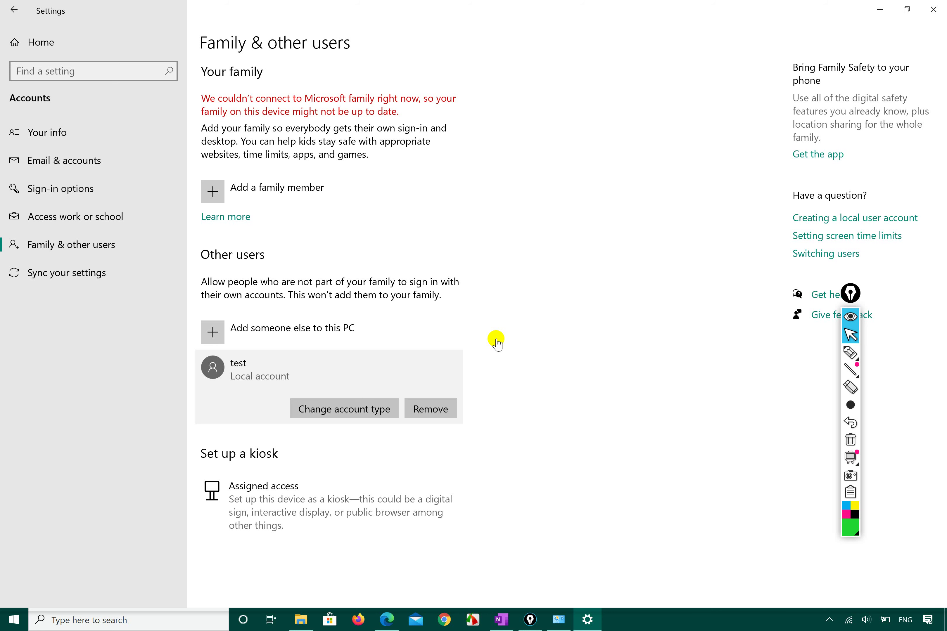
{"action": "left_click", "coordinate": [385, 629]}
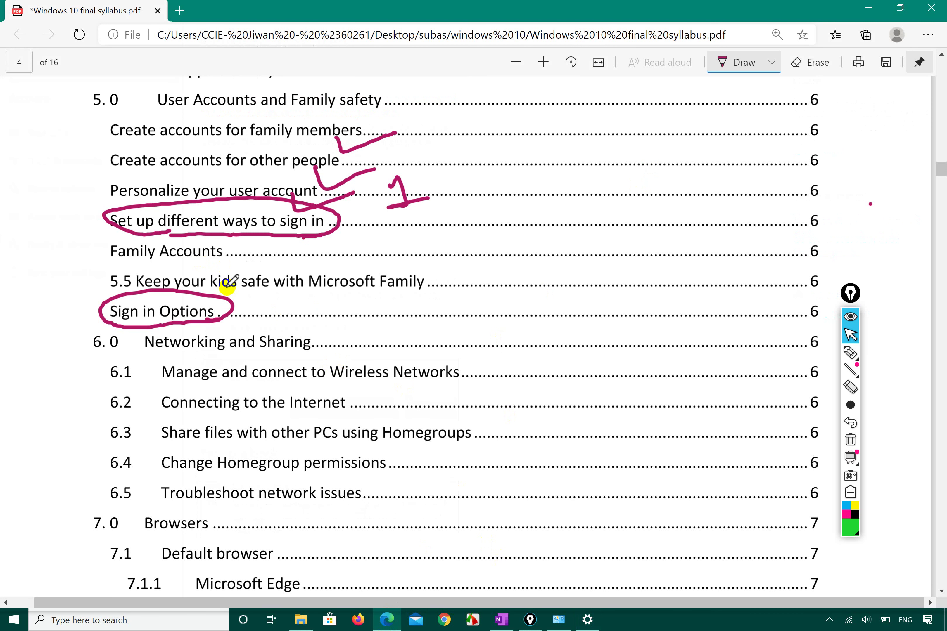
Minimize Edge and Settings and close the Manage Accounts window
{"action": "left_click", "coordinate": [860, 4]}
{"action": "left_click", "coordinate": [880, 9]}
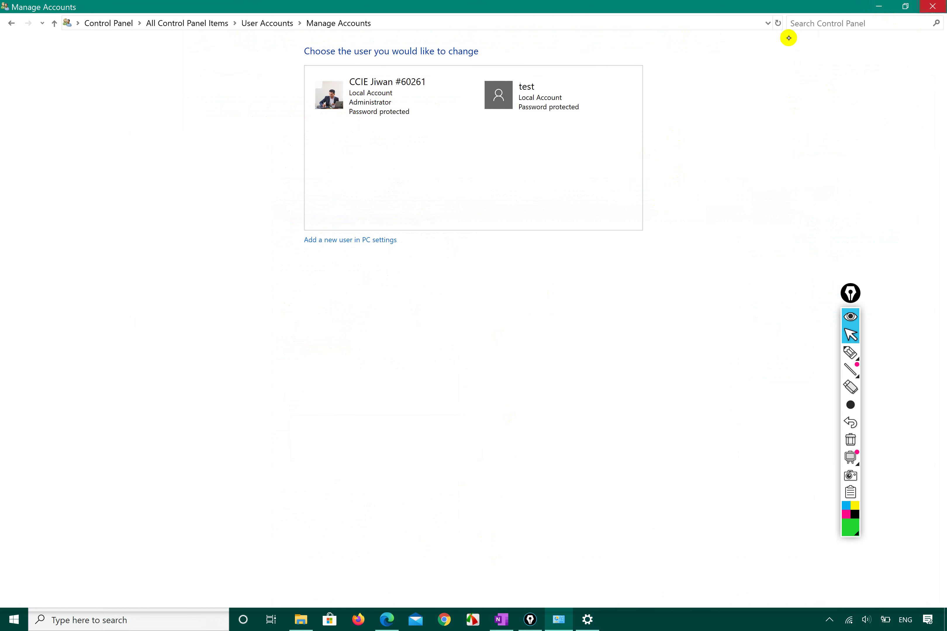
{"action": "left_click", "coordinate": [932, 5]}
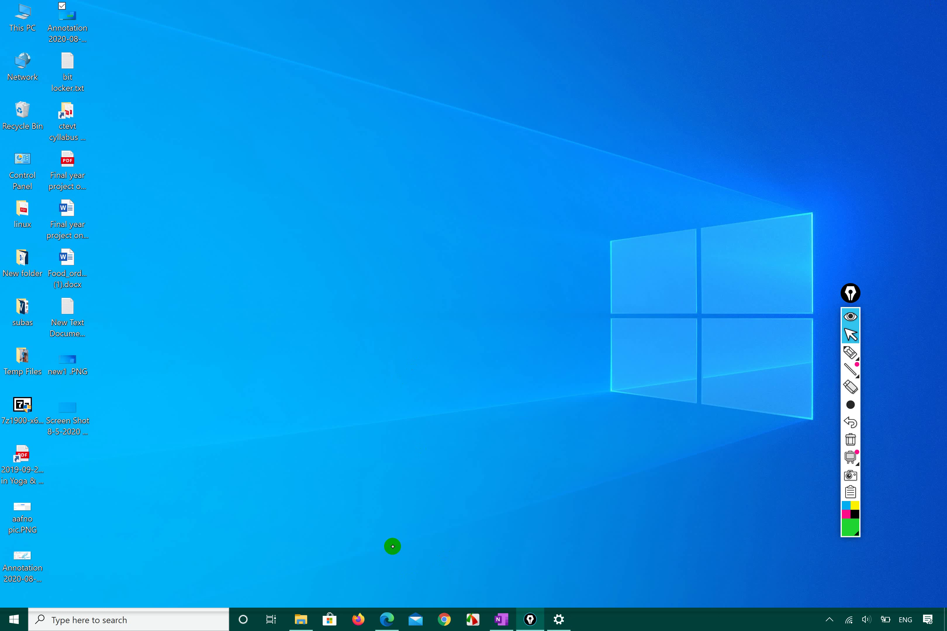
Search Windows for 'control panel' and launch Control Panel from the best match
{"action": "key", "text": "super+r"}
{"action": "type", "text": "control "}
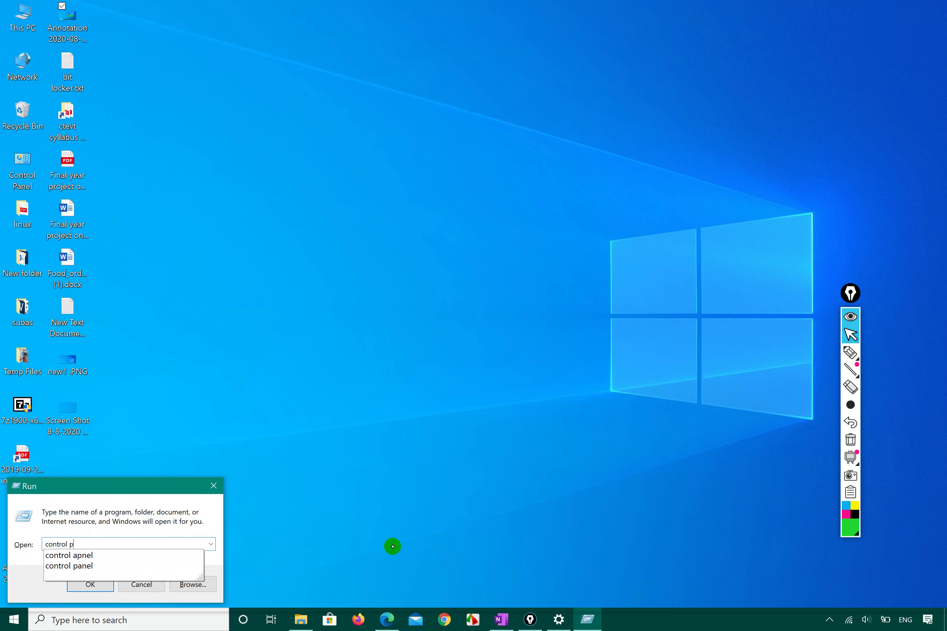
{"action": "type", "text": "panel"}
{"action": "key", "text": "Return"}
{"action": "left_click", "coordinate": [74, 619]}
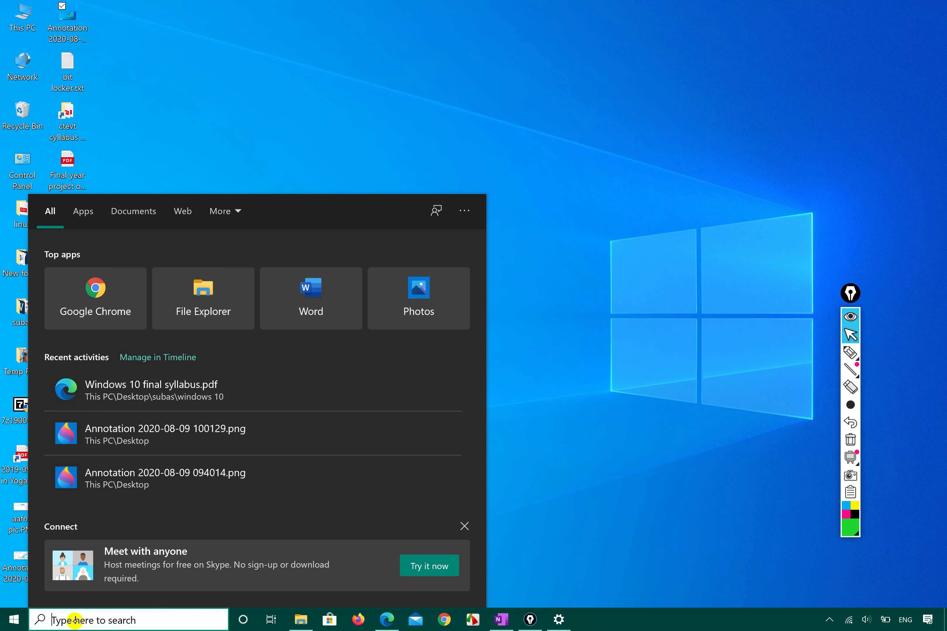
{"action": "type", "text": "control panel"}
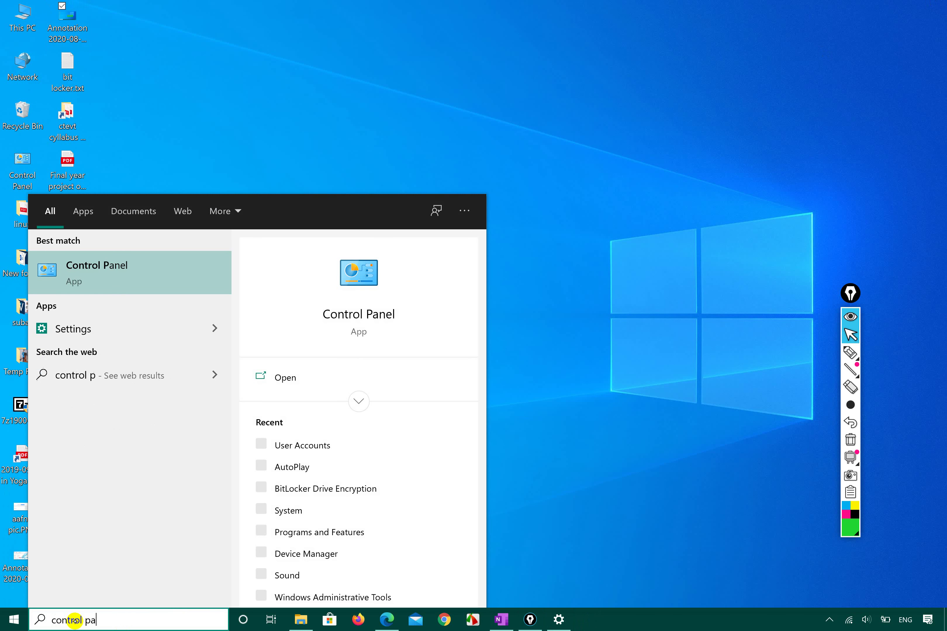
{"action": "left_click", "coordinate": [554, 370]}
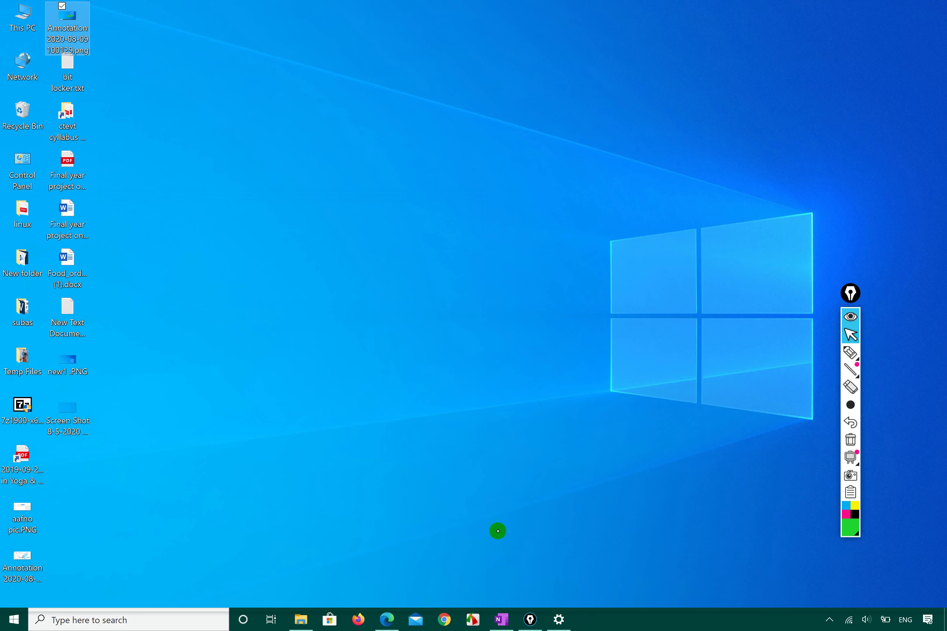
{"action": "key", "text": "super"}
{"action": "type", "text": "control apnel"}
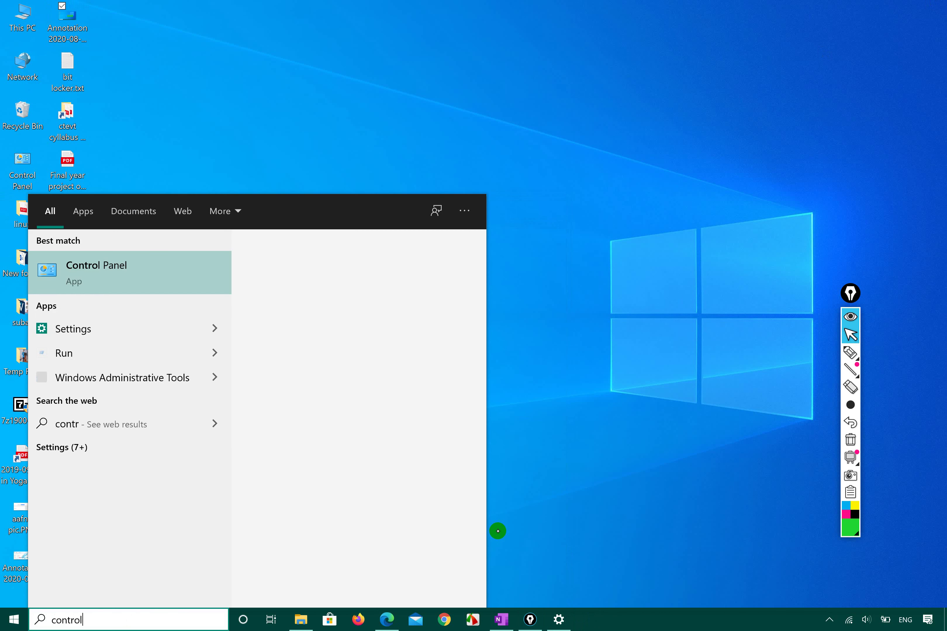
{"action": "key", "text": "BackSpace"}
{"action": "key", "text": "BackSpace"}
{"action": "key", "text": "BackSpace"}
{"action": "key", "text": "BackSpace"}
{"action": "type", "text": "pab"}
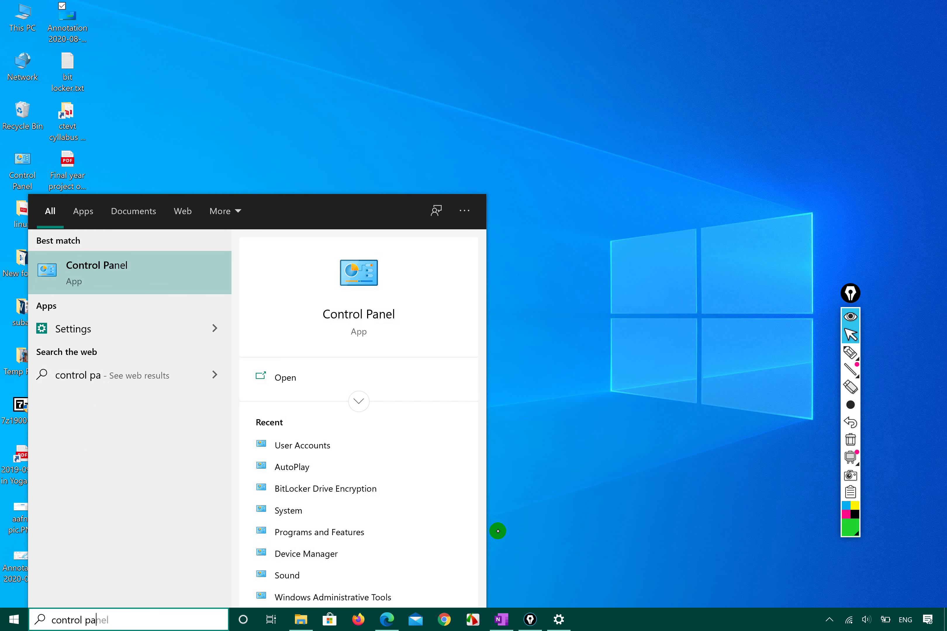
{"action": "type", "text": "el"}
{"action": "key", "text": "Return"}
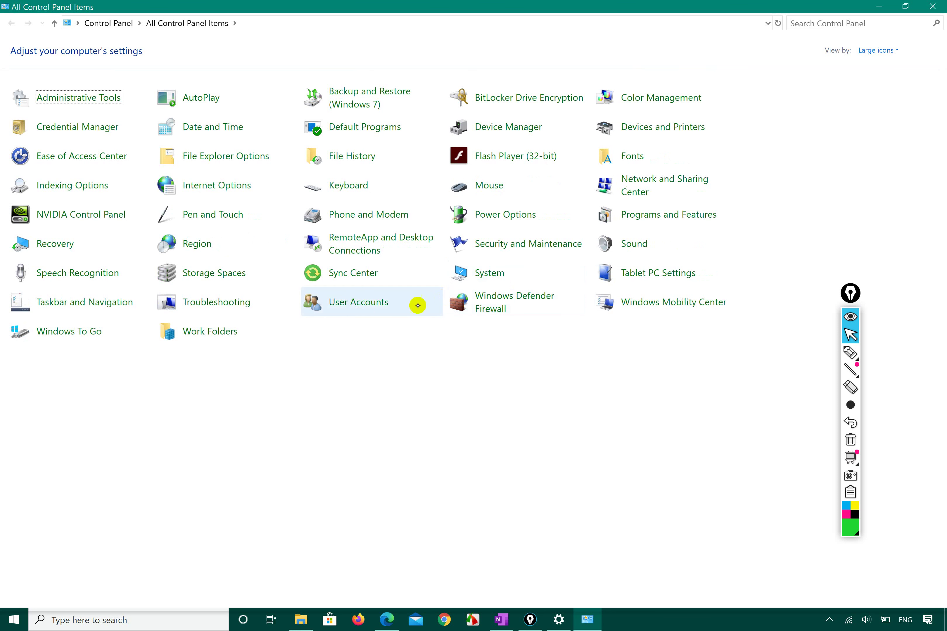
Open User Accounts, then Manage Accounts, and circle the Control Panel breadcrumb in green
{"action": "left_click", "coordinate": [372, 309]}
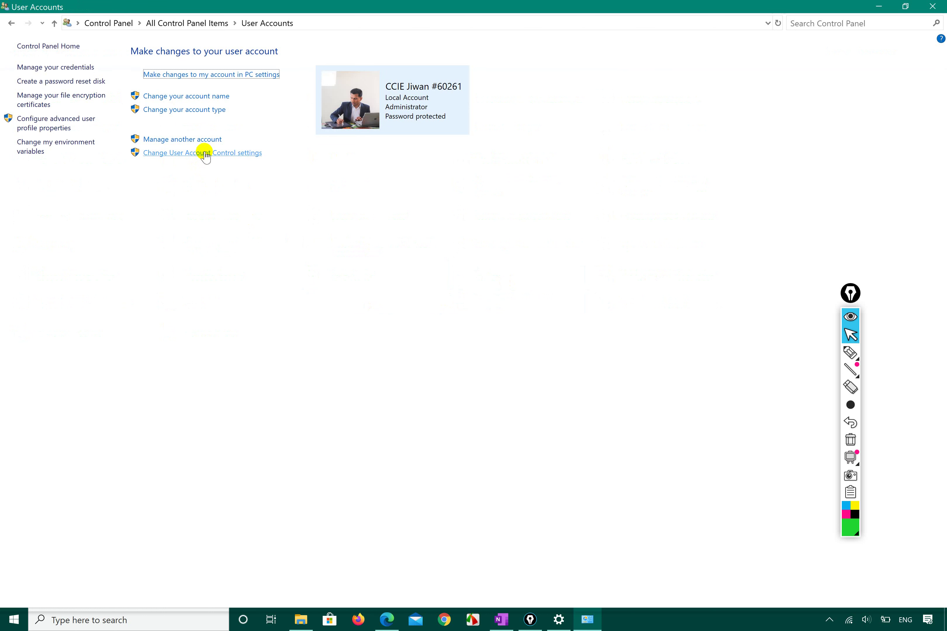
{"action": "left_click", "coordinate": [219, 140]}
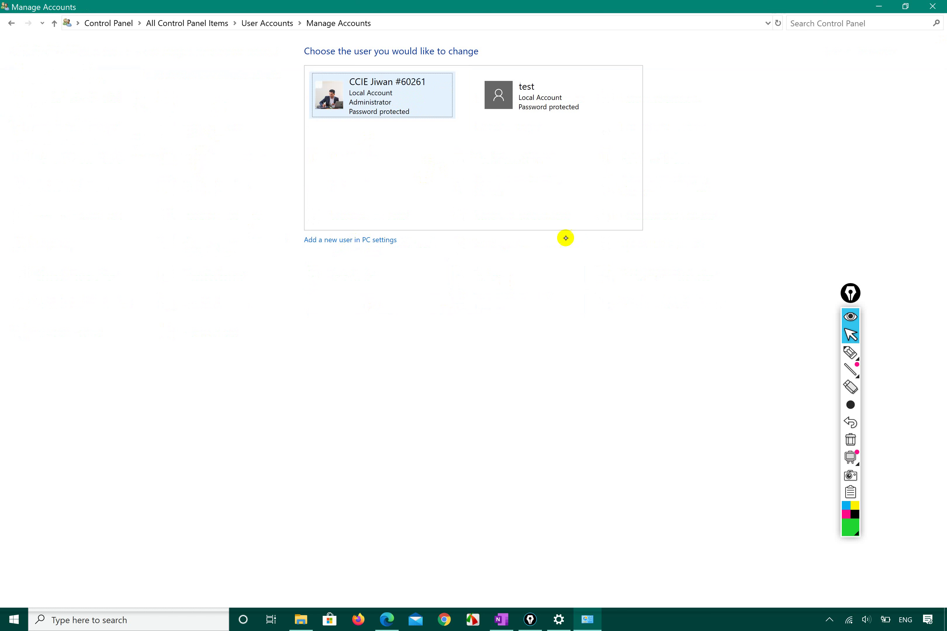
{"action": "left_click", "coordinate": [849, 353]}
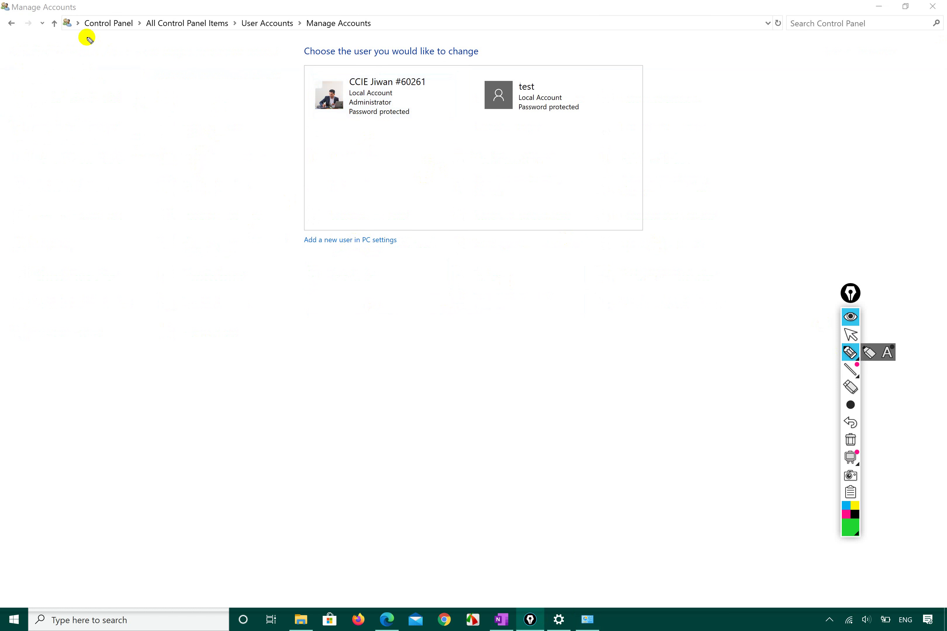
{"action": "mouse_move", "coordinate": [74, 38]}
{"action": "left_mouse_down"}
{"action": "mouse_move", "coordinate": [161, 42]}
{"action": "mouse_move", "coordinate": [118, 5]}
{"action": "mouse_move", "coordinate": [67, 31]}
{"action": "mouse_move", "coordinate": [70, 42]}
{"action": "left_mouse_up"}
{"action": "left_click", "coordinate": [849, 334]}
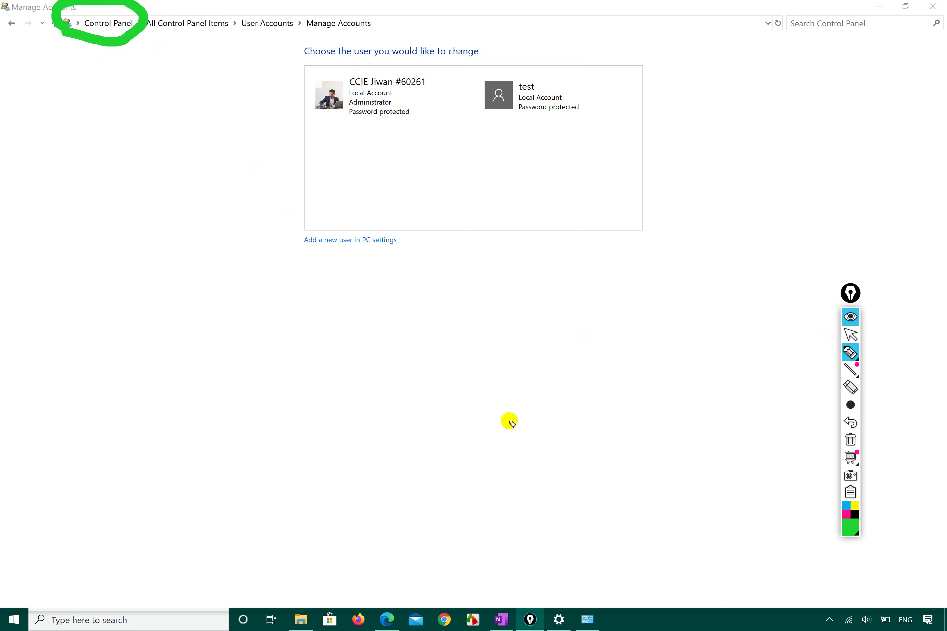
{"action": "left_click", "coordinate": [850, 334]}
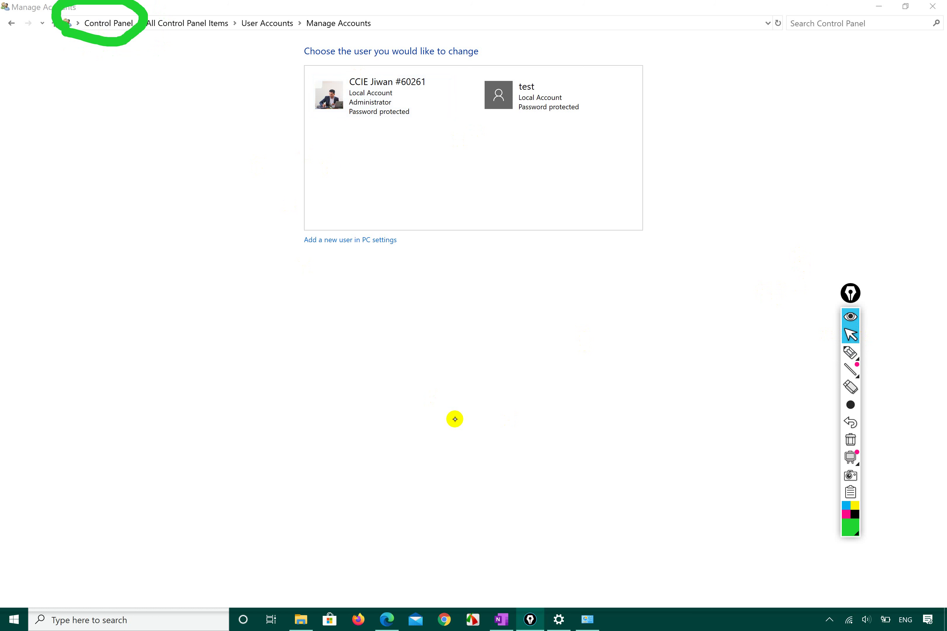
Finish circling the breadcrumb, clear the drawings, and return to the Control Panel home page
{"action": "left_click", "coordinate": [127, 621]}
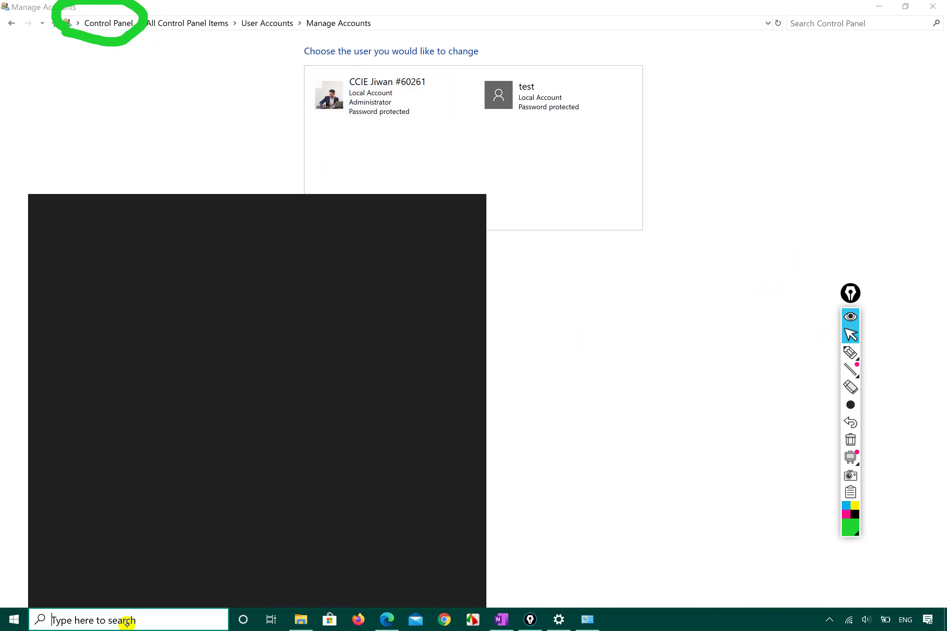
{"action": "type", "text": "control"}
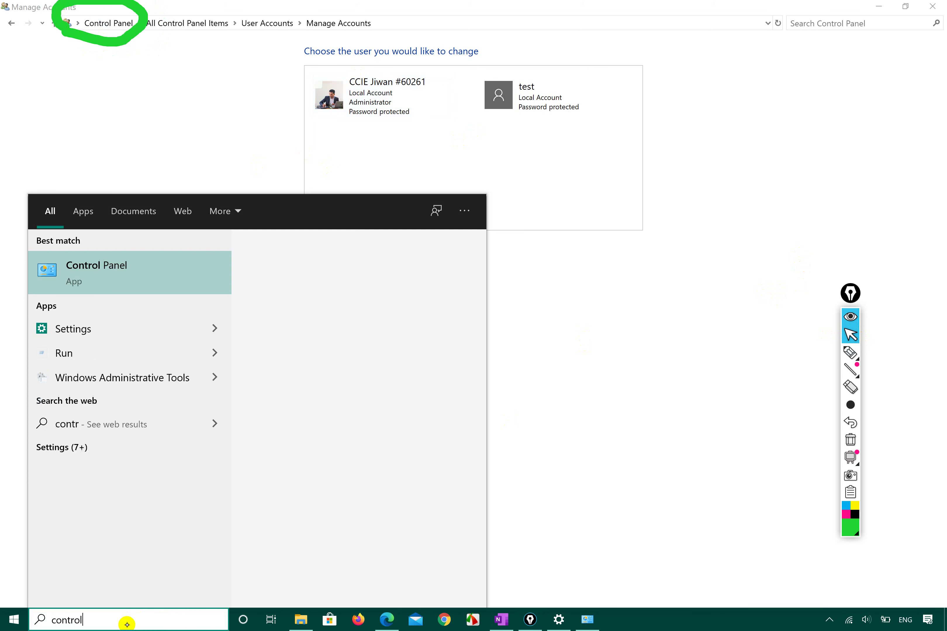
{"action": "left_click", "coordinate": [636, 495]}
{"action": "left_click", "coordinate": [850, 352]}
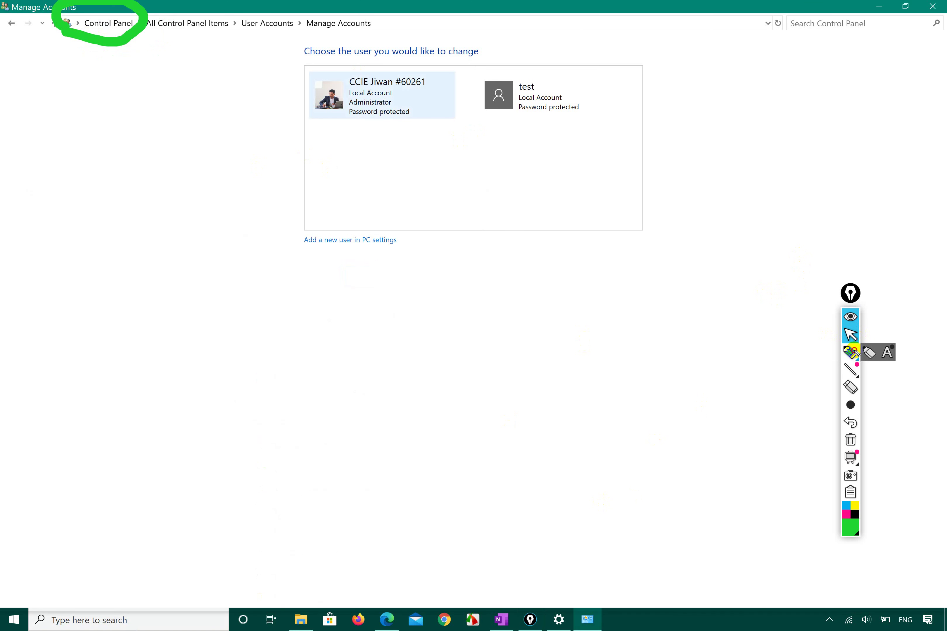
{"action": "left_click_drag", "start_coordinate": [106, 34], "coordinate": [139, 18]}
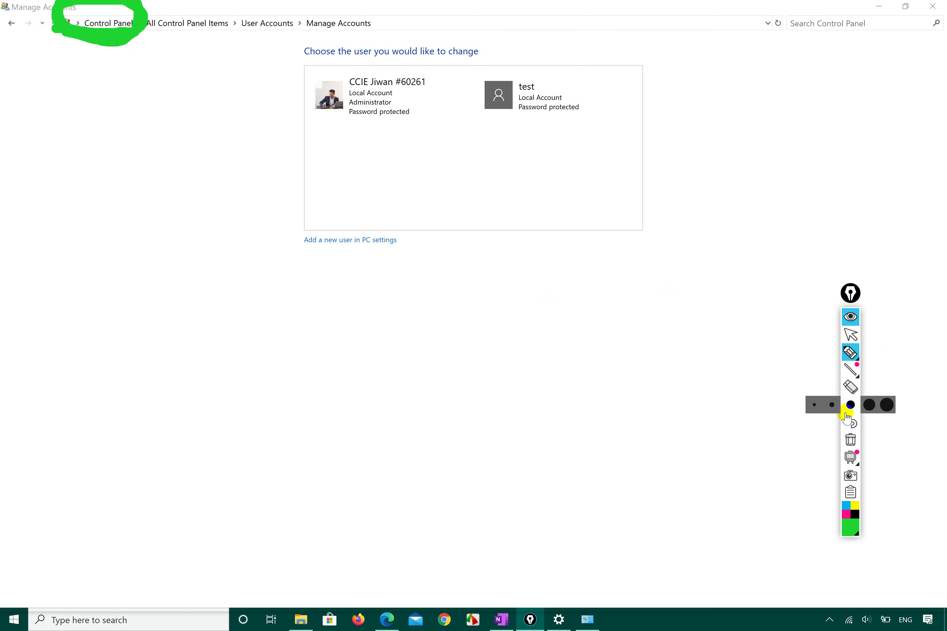
{"action": "left_click", "coordinate": [851, 440]}
{"action": "left_click", "coordinate": [851, 334]}
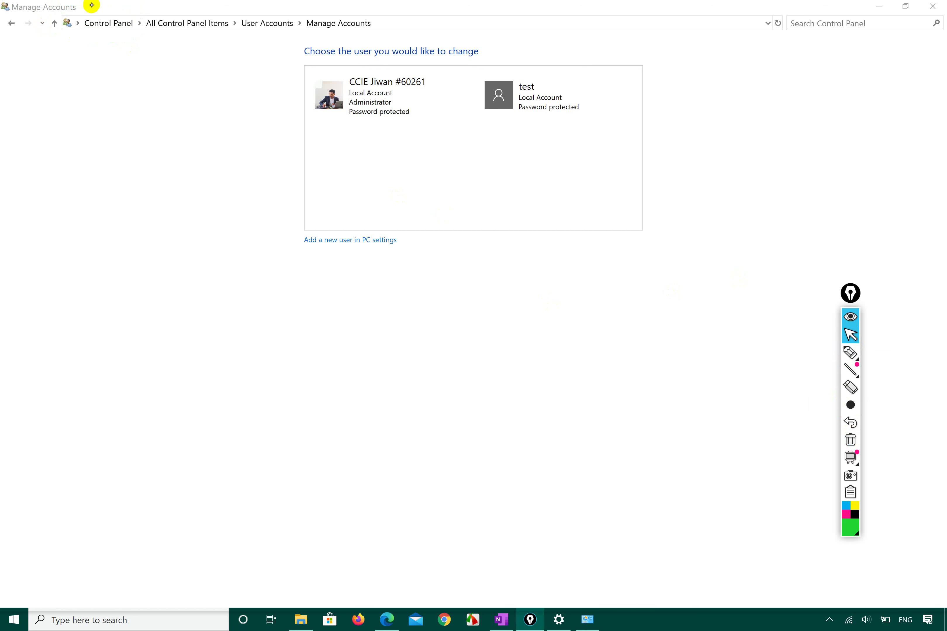
{"action": "left_click", "coordinate": [114, 22]}
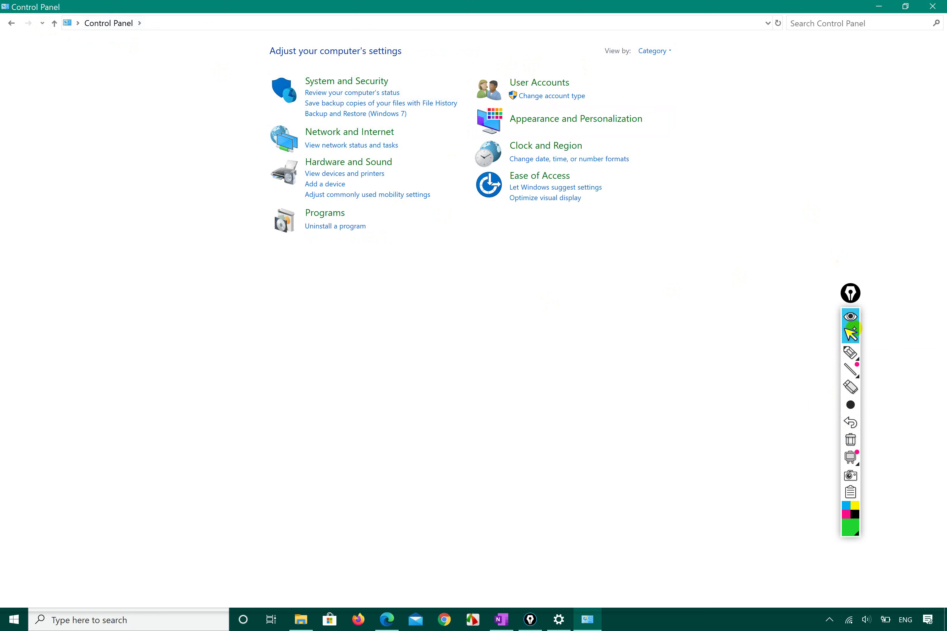
Switch View by to Large icons and circle Sync Center and User Accounts in green
{"action": "left_click", "coordinate": [665, 51]}
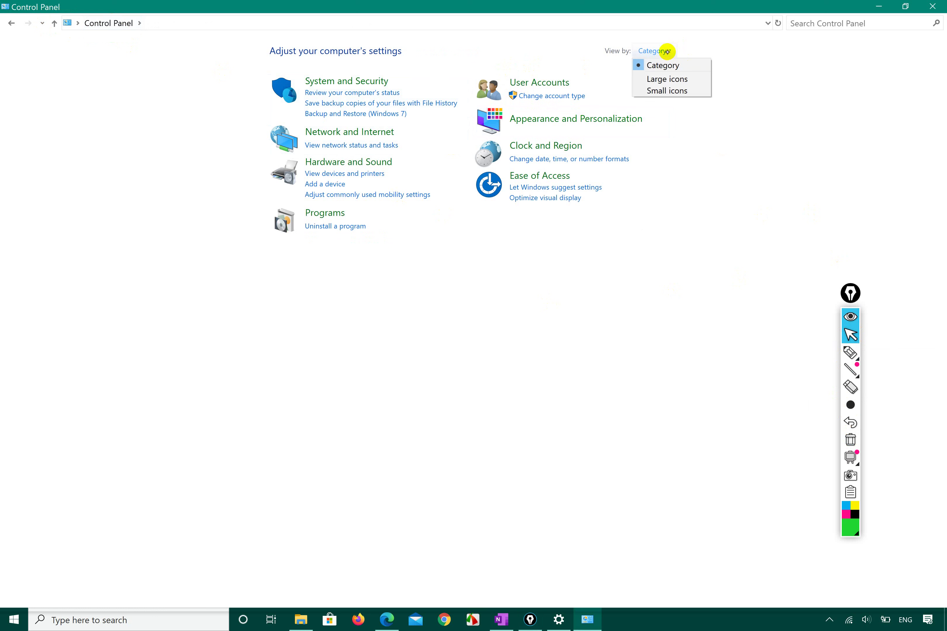
{"action": "left_click", "coordinate": [662, 78]}
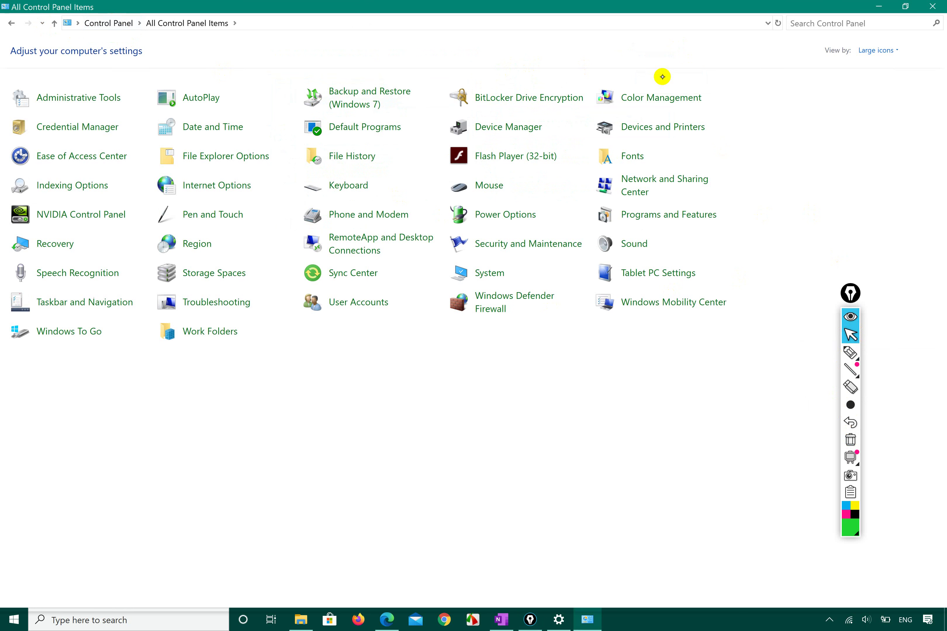
{"action": "left_click", "coordinate": [851, 353]}
{"action": "mouse_move", "coordinate": [331, 325]}
{"action": "left_mouse_down"}
{"action": "mouse_move", "coordinate": [363, 251]}
{"action": "mouse_move", "coordinate": [281, 281]}
{"action": "mouse_move", "coordinate": [306, 312]}
{"action": "mouse_move", "coordinate": [373, 326]}
{"action": "mouse_move", "coordinate": [408, 291]}
{"action": "mouse_move", "coordinate": [359, 254]}
{"action": "mouse_move", "coordinate": [294, 262]}
{"action": "mouse_move", "coordinate": [288, 289]}
{"action": "left_mouse_up"}
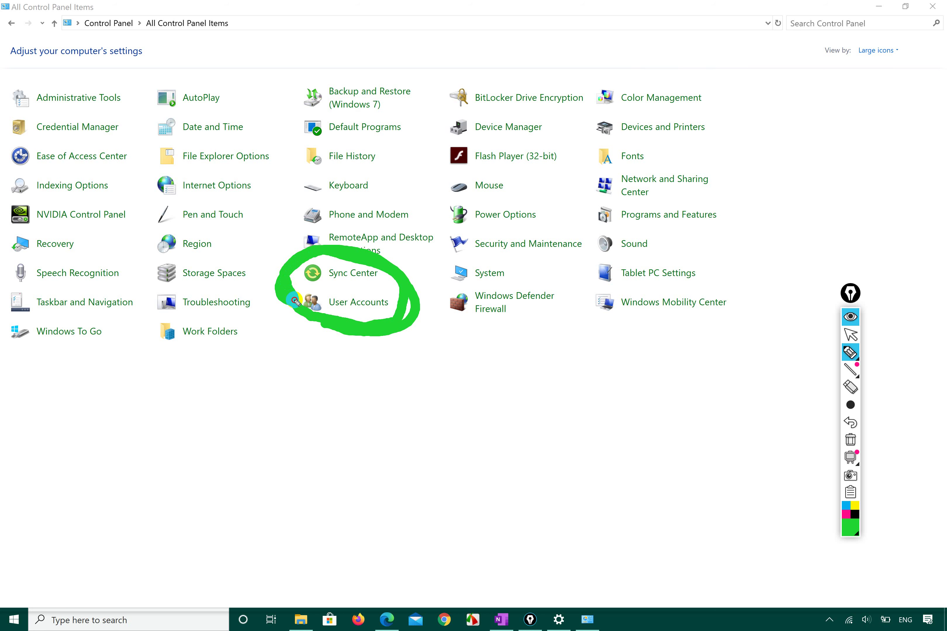
{"action": "left_click", "coordinate": [850, 335]}
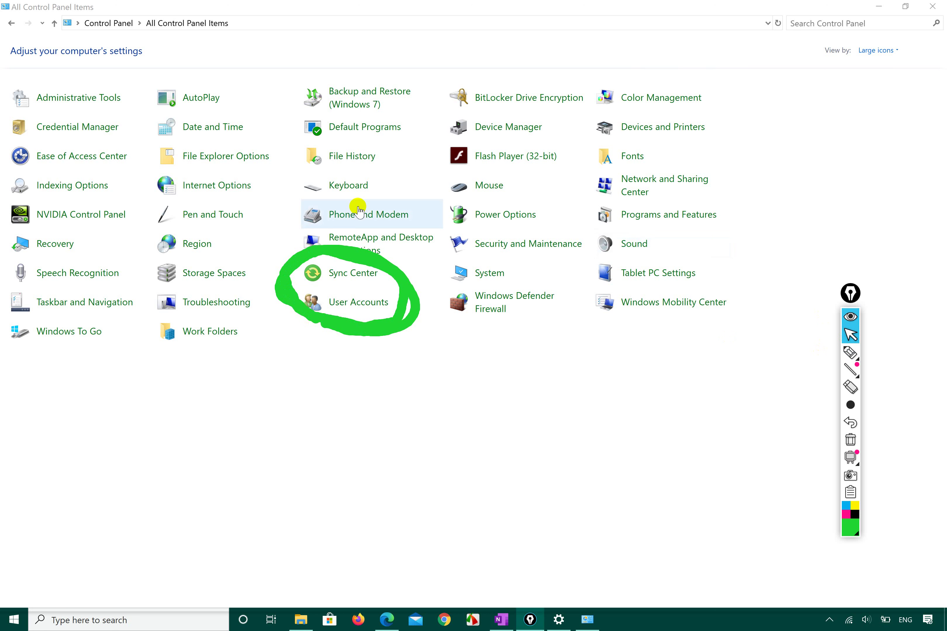
Circle Administrative Tools in magenta and open it
{"action": "left_click", "coordinate": [851, 537]}
{"action": "left_click", "coordinate": [890, 453]}
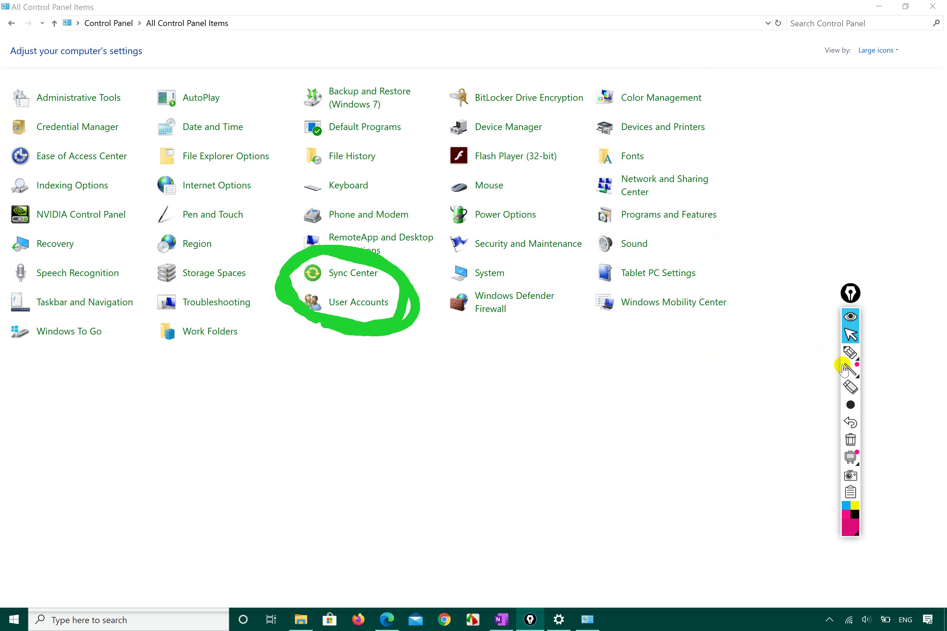
{"action": "left_click", "coordinate": [850, 353]}
{"action": "mouse_move", "coordinate": [22, 109]}
{"action": "left_mouse_down"}
{"action": "mouse_move", "coordinate": [137, 100]}
{"action": "mouse_move", "coordinate": [37, 52]}
{"action": "mouse_move", "coordinate": [3, 99]}
{"action": "mouse_move", "coordinate": [35, 112]}
{"action": "left_mouse_up"}
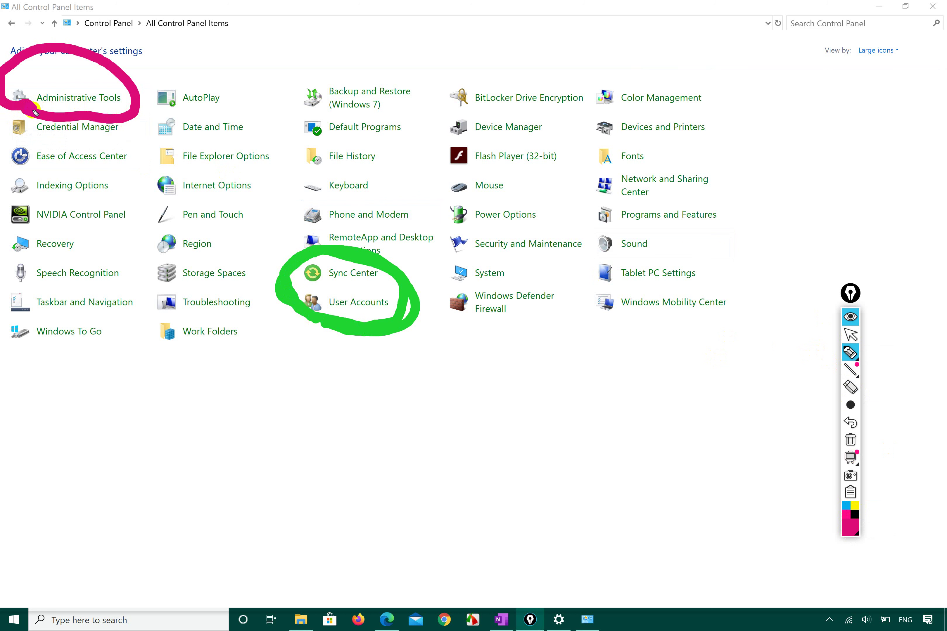
{"action": "left_click", "coordinate": [850, 335]}
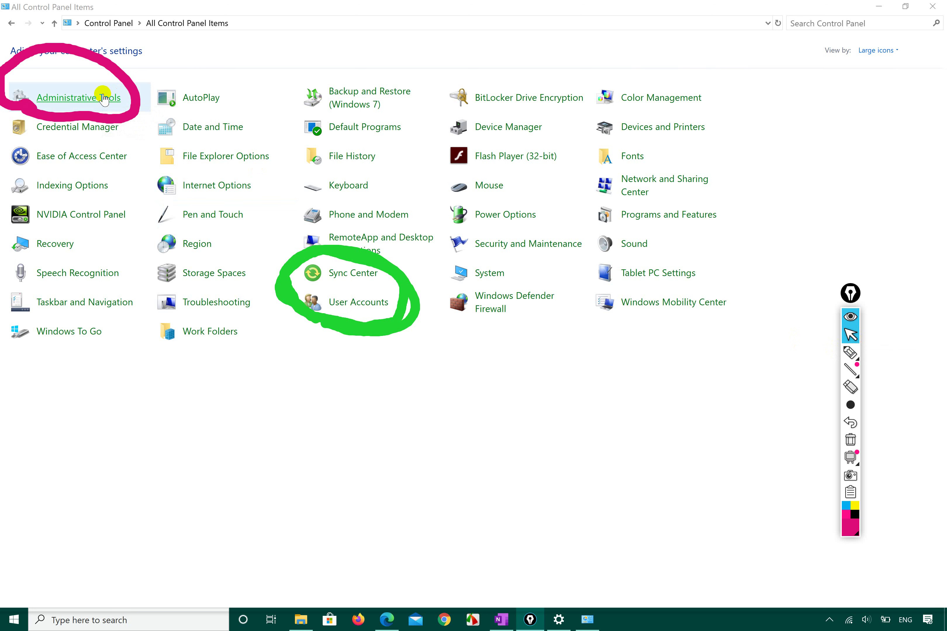
{"action": "left_click", "coordinate": [104, 98]}
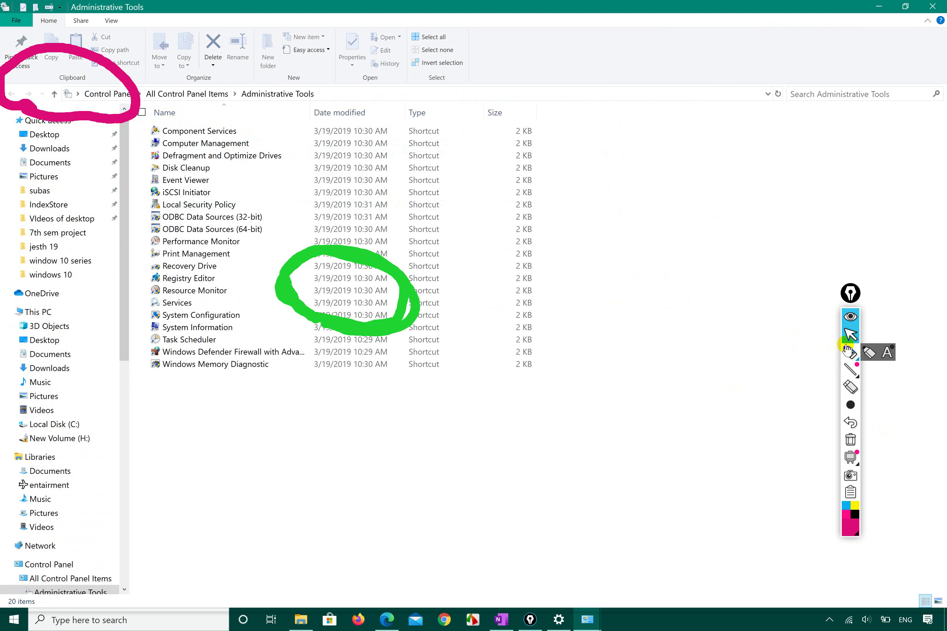
Circle Component Services and Computer Management in pink, then select the Computer Management shortcut
{"action": "left_click", "coordinate": [851, 352]}
{"action": "mouse_move", "coordinate": [144, 154]}
{"action": "left_mouse_down"}
{"action": "mouse_move", "coordinate": [236, 154]}
{"action": "mouse_move", "coordinate": [257, 100]}
{"action": "mouse_move", "coordinate": [122, 135]}
{"action": "mouse_move", "coordinate": [147, 152]}
{"action": "mouse_move", "coordinate": [122, 110]}
{"action": "mouse_move", "coordinate": [169, 120]}
{"action": "left_mouse_up"}
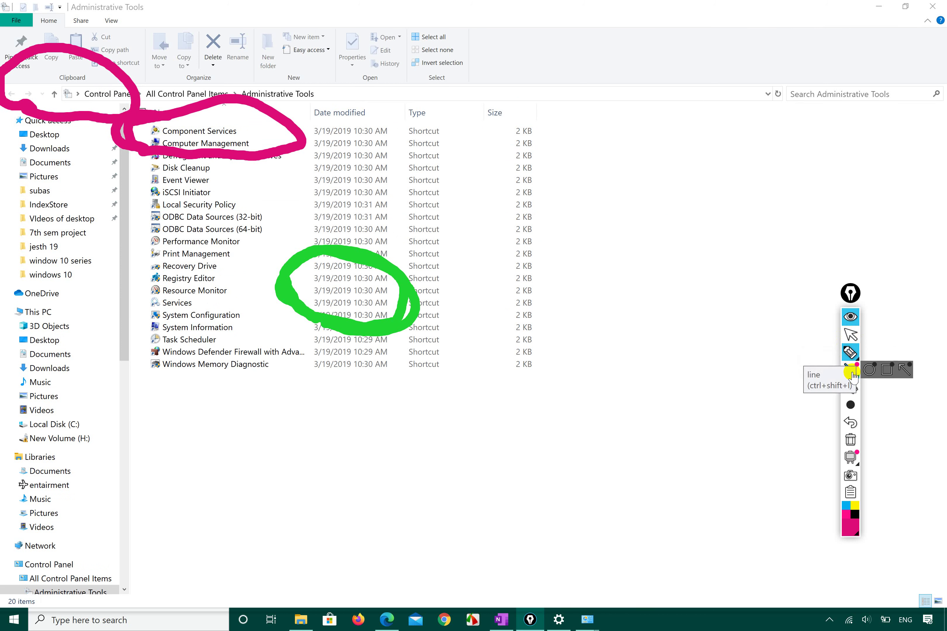
{"action": "left_click", "coordinate": [851, 335]}
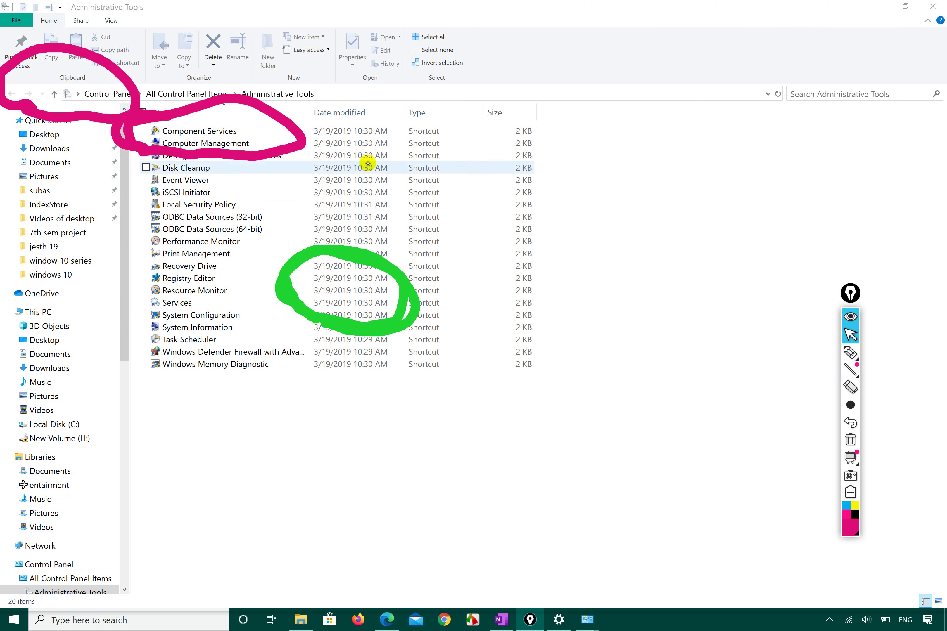
{"action": "left_click", "coordinate": [216, 143]}
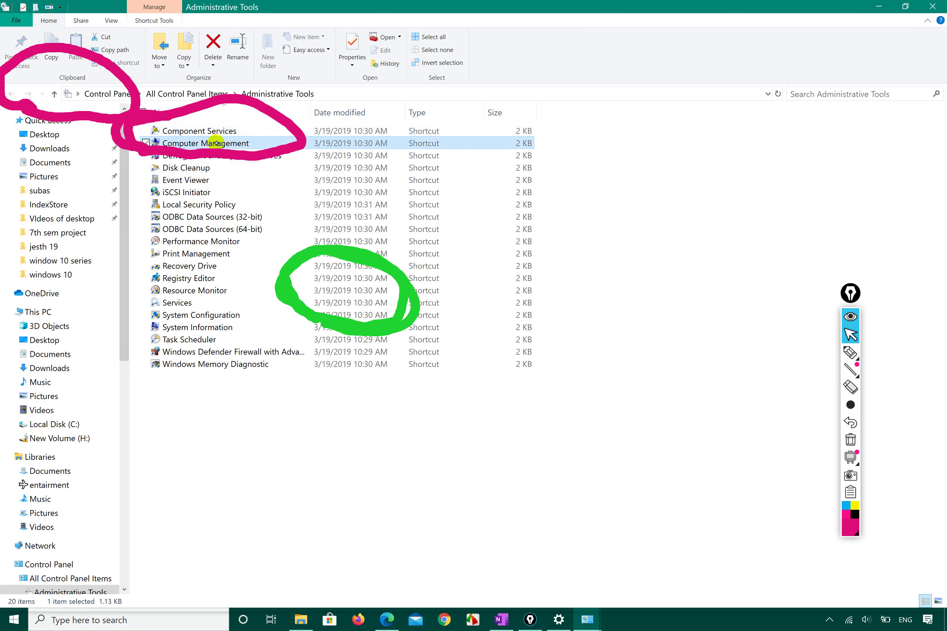
Open Computer Management and widen its console tree so full names show
{"action": "double_click", "coordinate": [216, 143]}
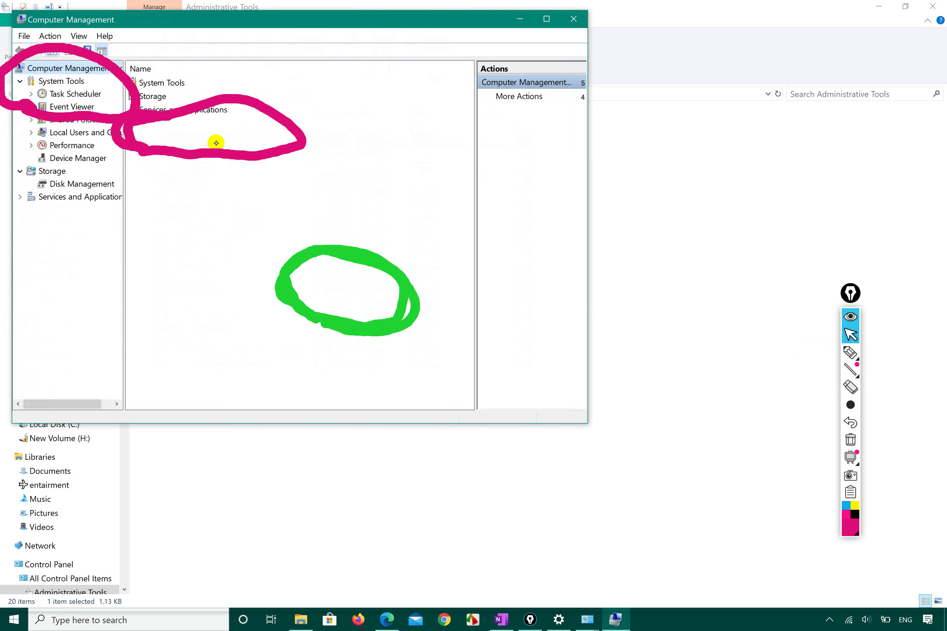
{"action": "left_click", "coordinate": [851, 440]}
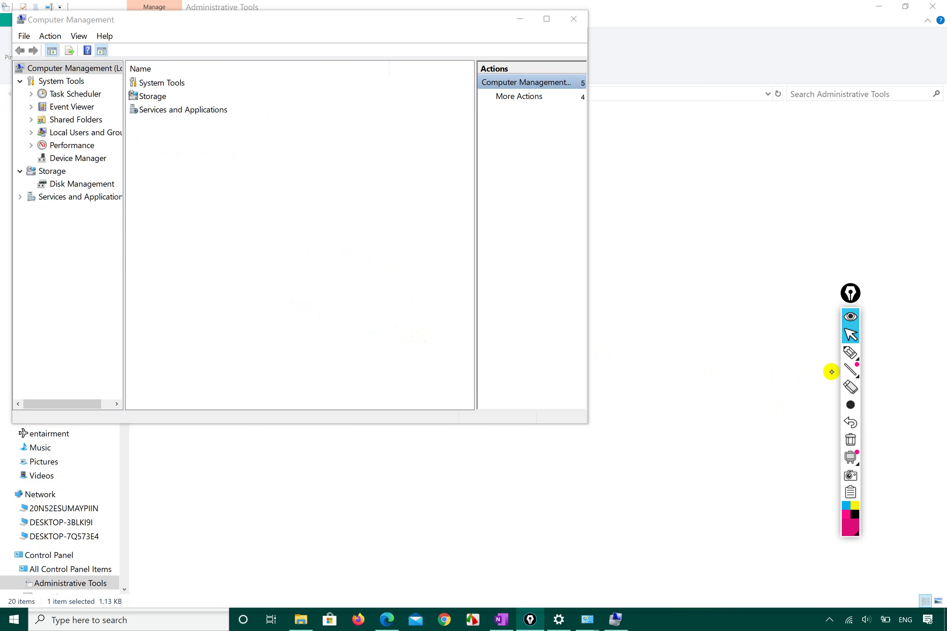
{"action": "mouse_move", "coordinate": [850, 352]}
{"action": "left_click", "coordinate": [850, 353]}
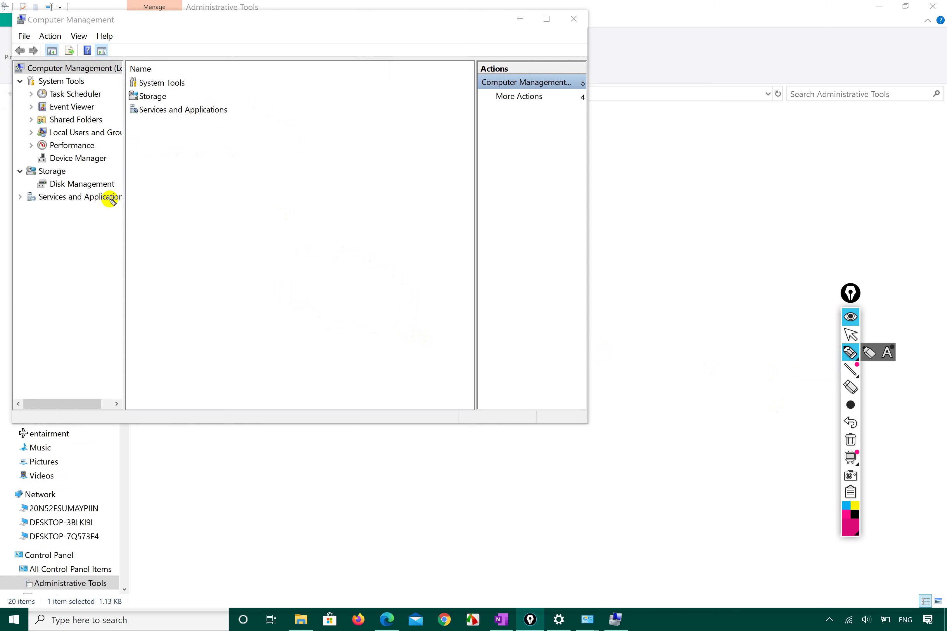
{"action": "left_click", "coordinate": [850, 333]}
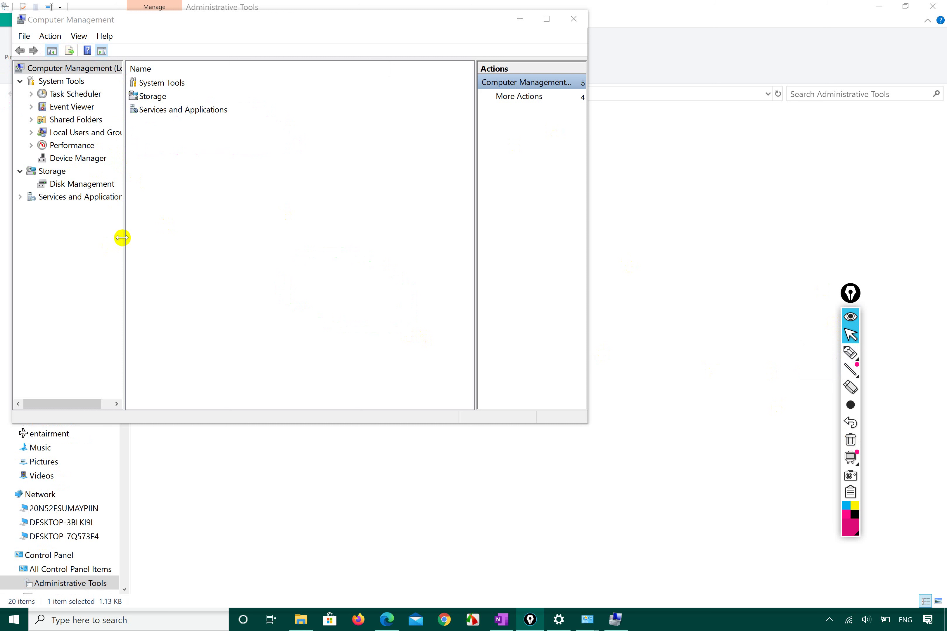
{"action": "left_click_drag", "start_coordinate": [124, 238], "coordinate": [252, 239]}
Draw pink marks pointing from System Tools to Local Users and Groups, then clear them
{"action": "left_click", "coordinate": [850, 353]}
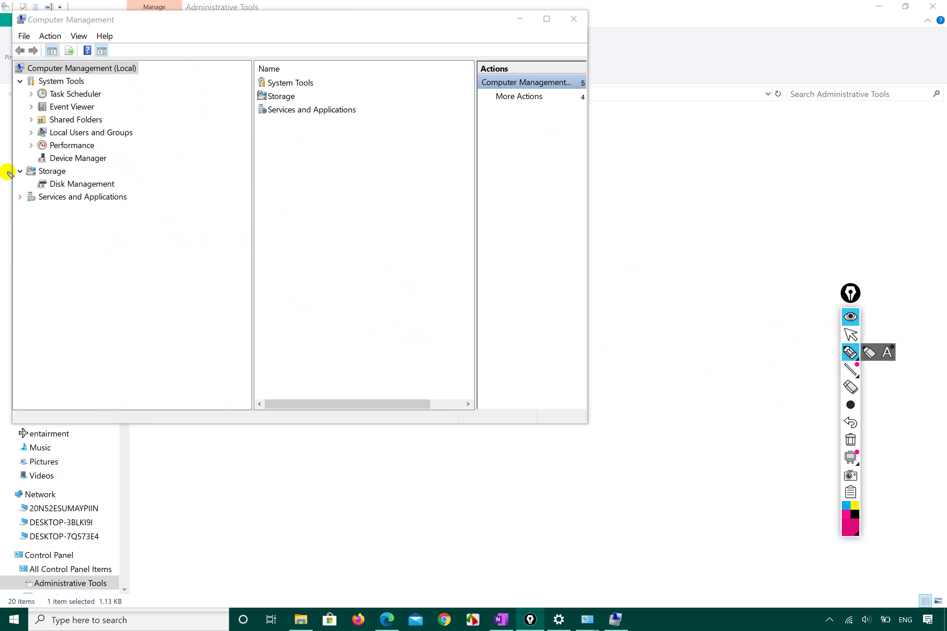
{"action": "left_click", "coordinate": [64, 75]}
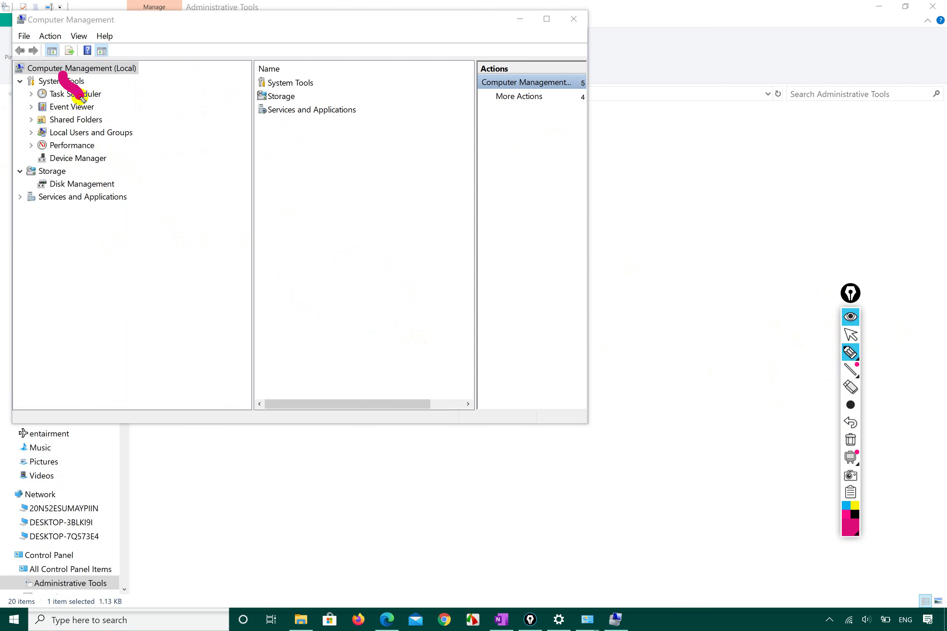
{"action": "mouse_move", "coordinate": [82, 122]}
{"action": "left_mouse_down"}
{"action": "mouse_move", "coordinate": [29, 118]}
{"action": "mouse_move", "coordinate": [40, 147]}
{"action": "mouse_move", "coordinate": [143, 139]}
{"action": "mouse_move", "coordinate": [113, 120]}
{"action": "mouse_move", "coordinate": [79, 124]}
{"action": "left_mouse_up"}
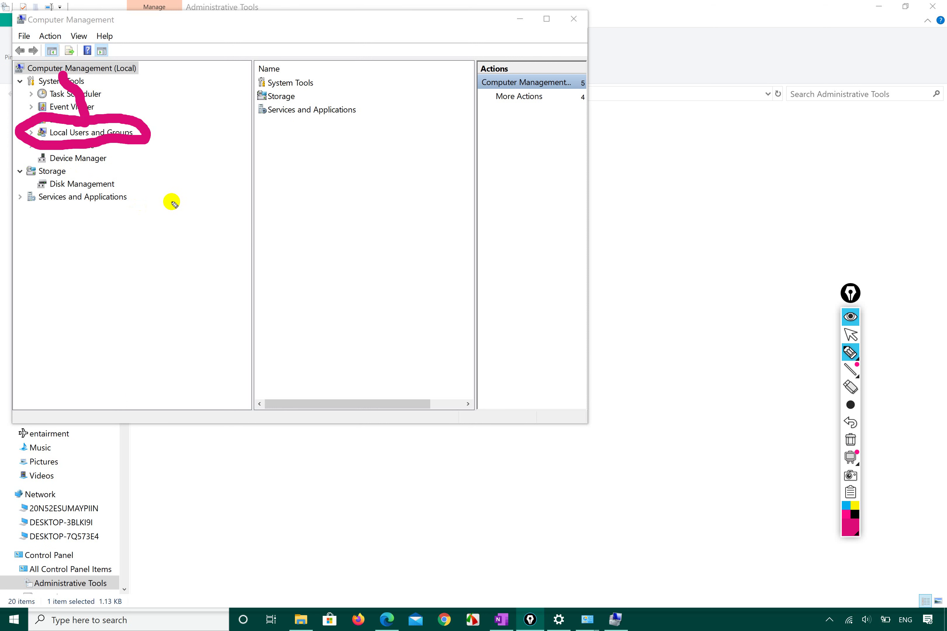
{"action": "left_click", "coordinate": [851, 335]}
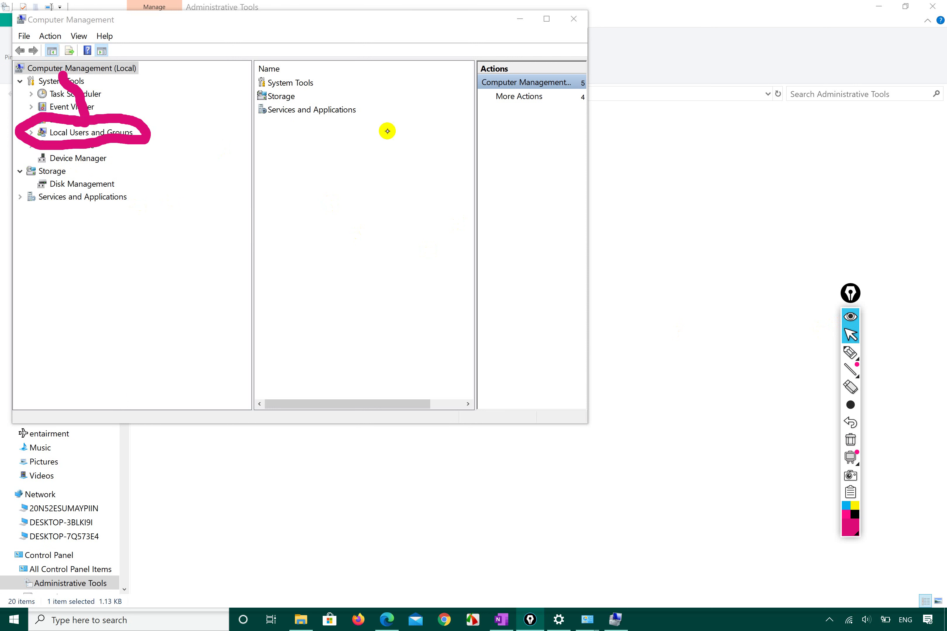
{"action": "left_click", "coordinate": [850, 438]}
{"action": "left_click", "coordinate": [850, 352]}
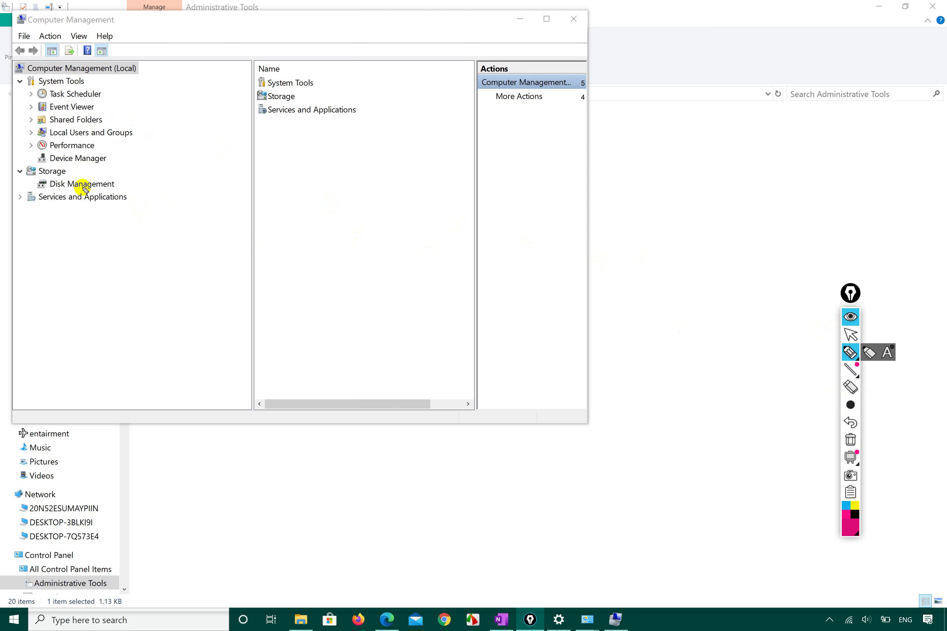
Clear the remaining annotation marks, then select and expand Local Users and Groups
{"action": "left_click", "coordinate": [25, 139]}
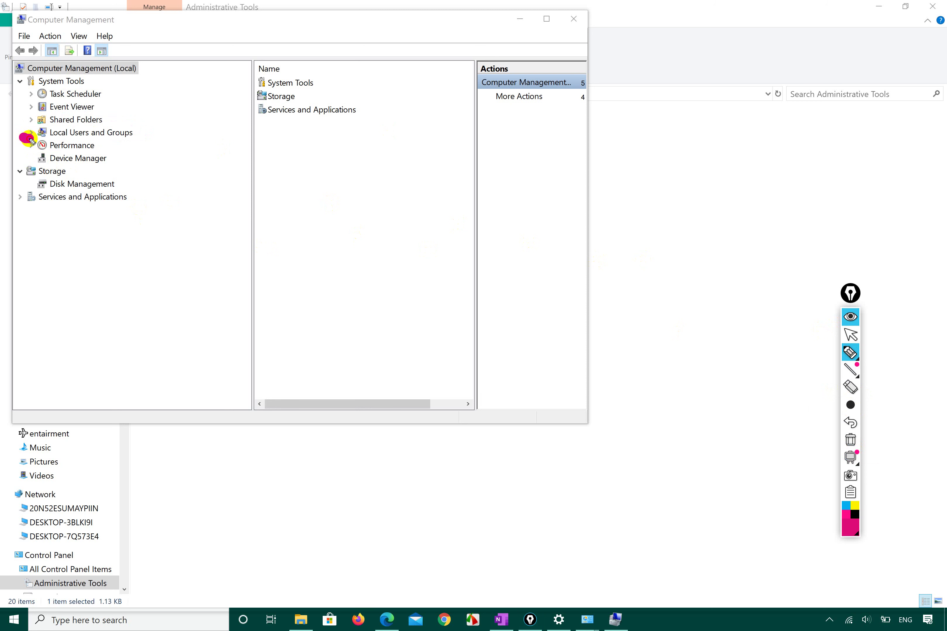
{"action": "left_click", "coordinate": [856, 463]}
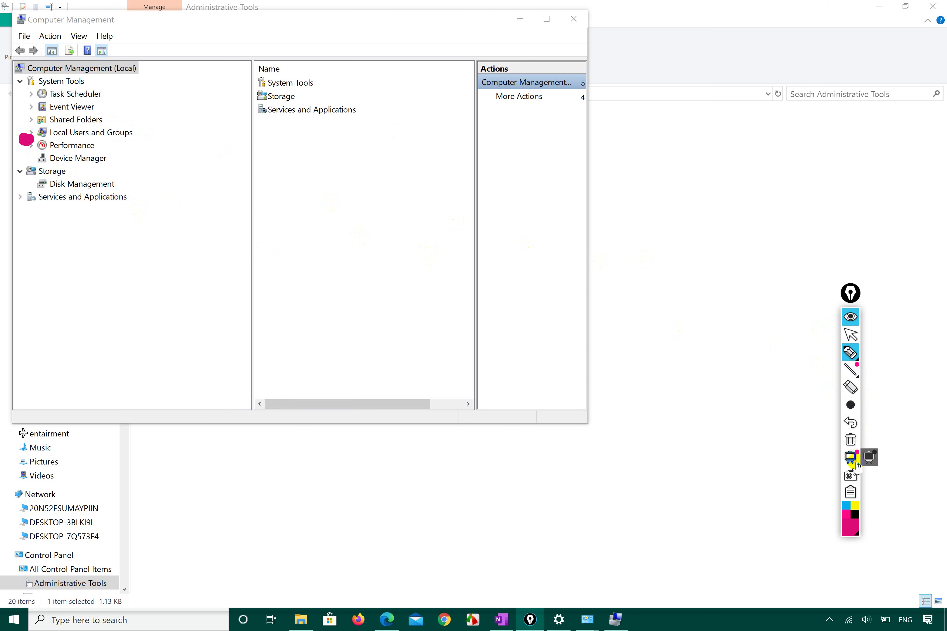
{"action": "left_click", "coordinate": [850, 438]}
{"action": "left_click", "coordinate": [849, 335]}
{"action": "left_click", "coordinate": [77, 134]}
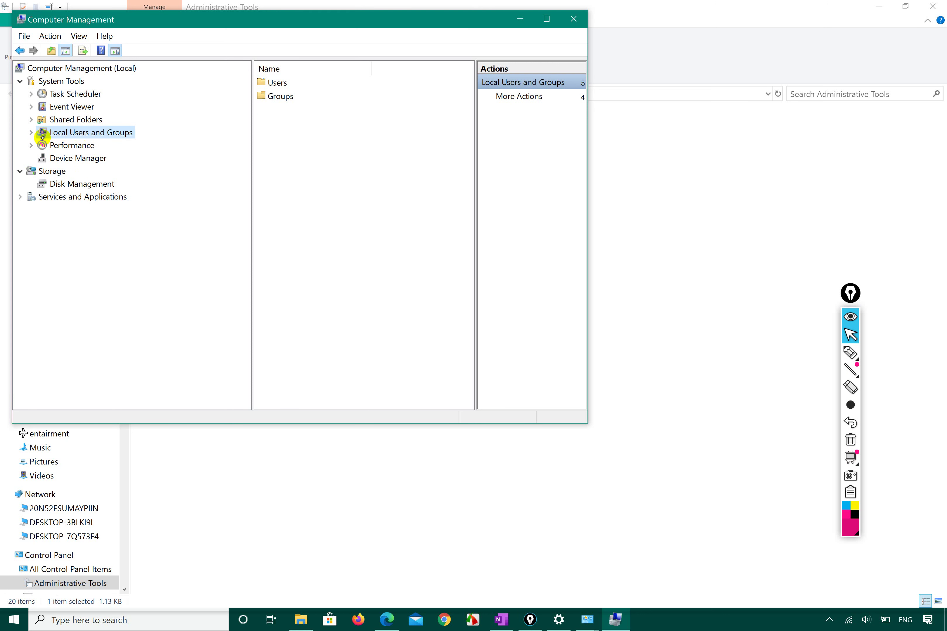
{"action": "left_click", "coordinate": [31, 132]}
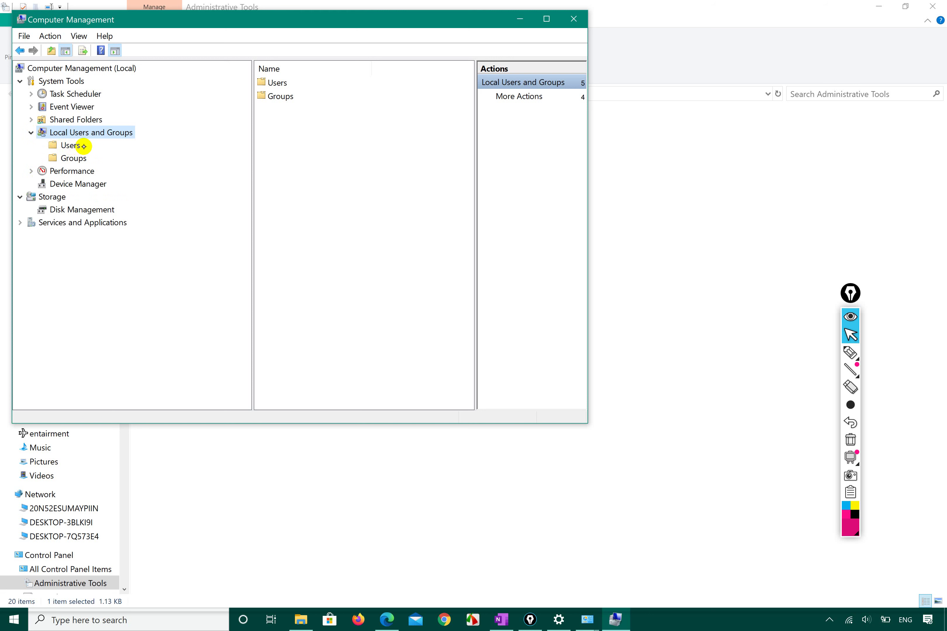
Show the Users folder and widen the list pane, window and Name column
{"action": "left_click", "coordinate": [71, 146]}
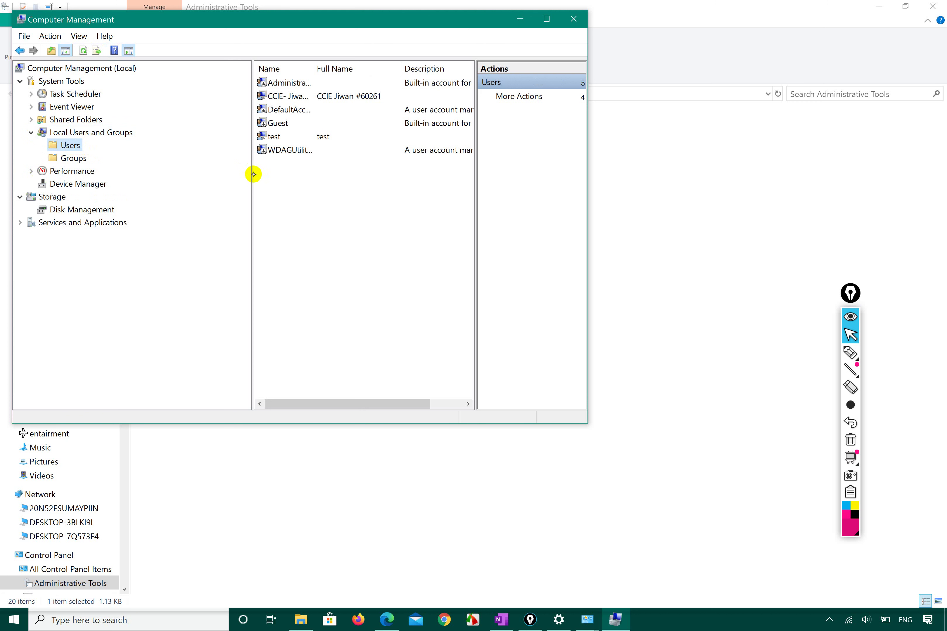
{"action": "left_click_drag", "start_coordinate": [253, 175], "coordinate": [160, 175]}
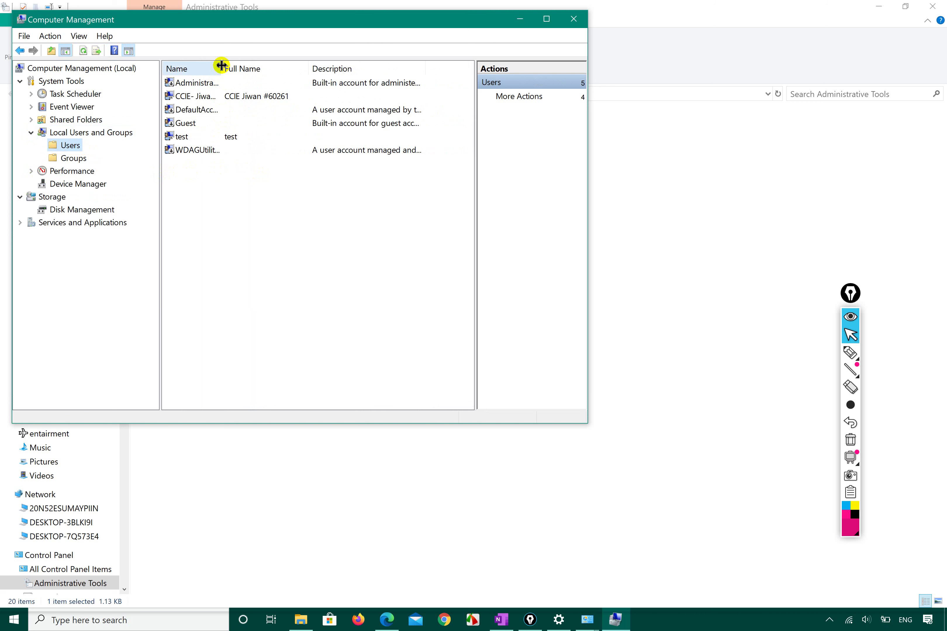
{"action": "left_click_drag", "start_coordinate": [590, 167], "coordinate": [620, 168]}
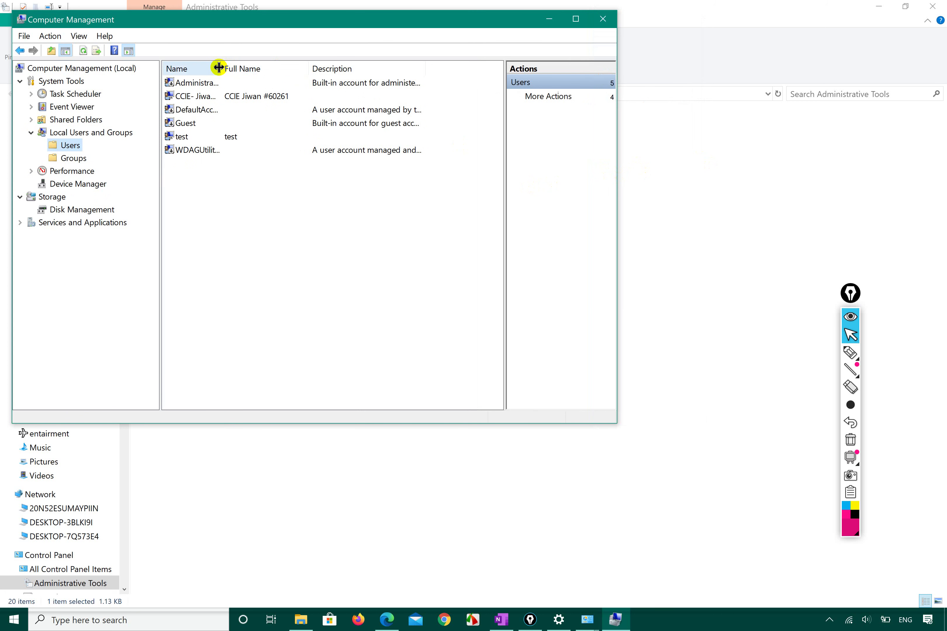
{"action": "left_click_drag", "start_coordinate": [219, 65], "coordinate": [322, 57]}
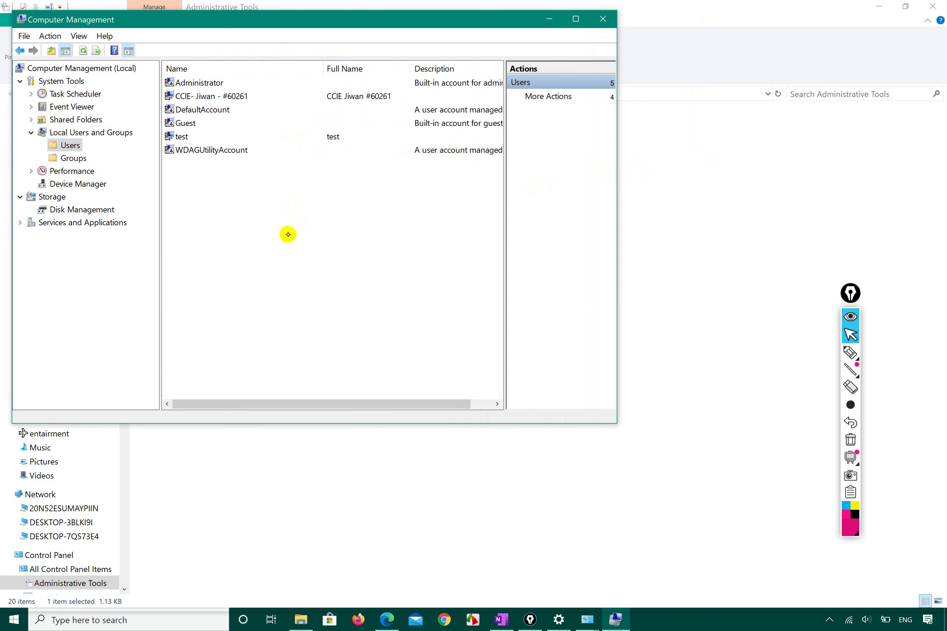
Step through the accounts: Administrator, the second account, DefaultAccount, Guest, test, WDAGUtilityAccount
{"action": "left_click", "coordinate": [225, 84]}
{"action": "left_click", "coordinate": [225, 96]}
{"action": "left_click", "coordinate": [220, 109]}
{"action": "left_click", "coordinate": [205, 123]}
{"action": "left_click", "coordinate": [201, 136]}
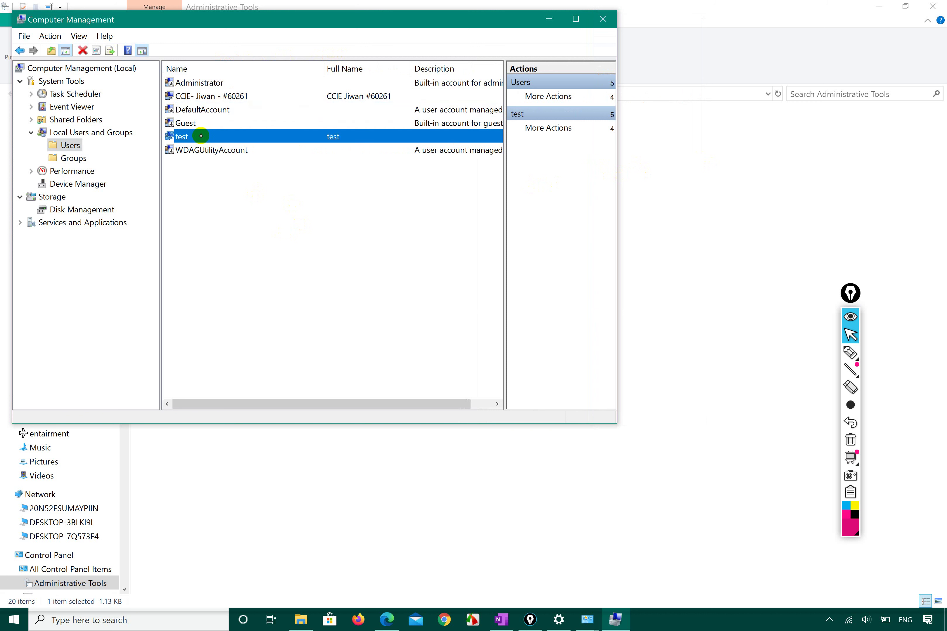
{"action": "left_click", "coordinate": [219, 150]}
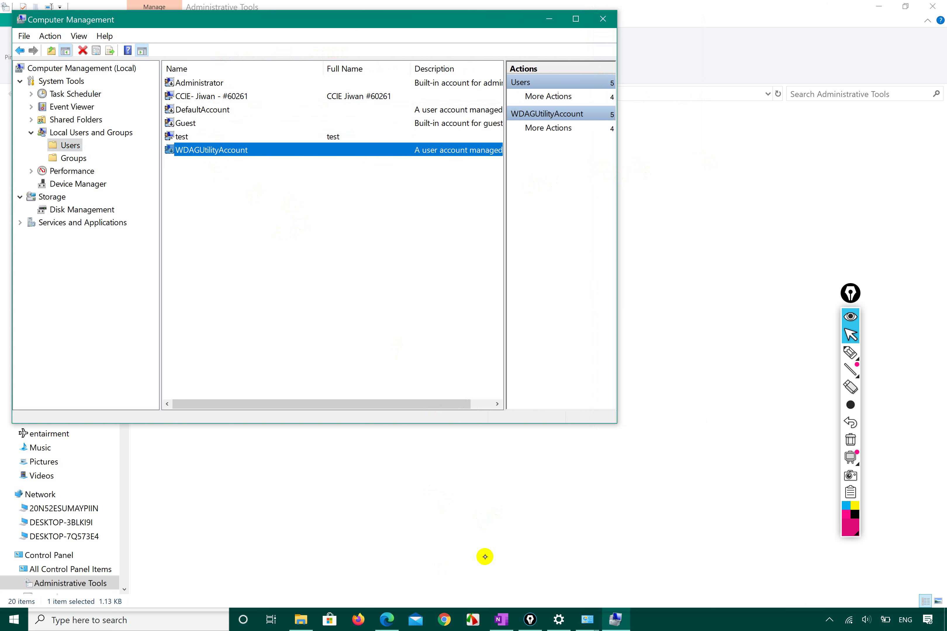
Minimize Computer Management, snap Control Panel's User Accounts to the right, and open Manage Accounts
{"action": "left_click", "coordinate": [498, 530]}
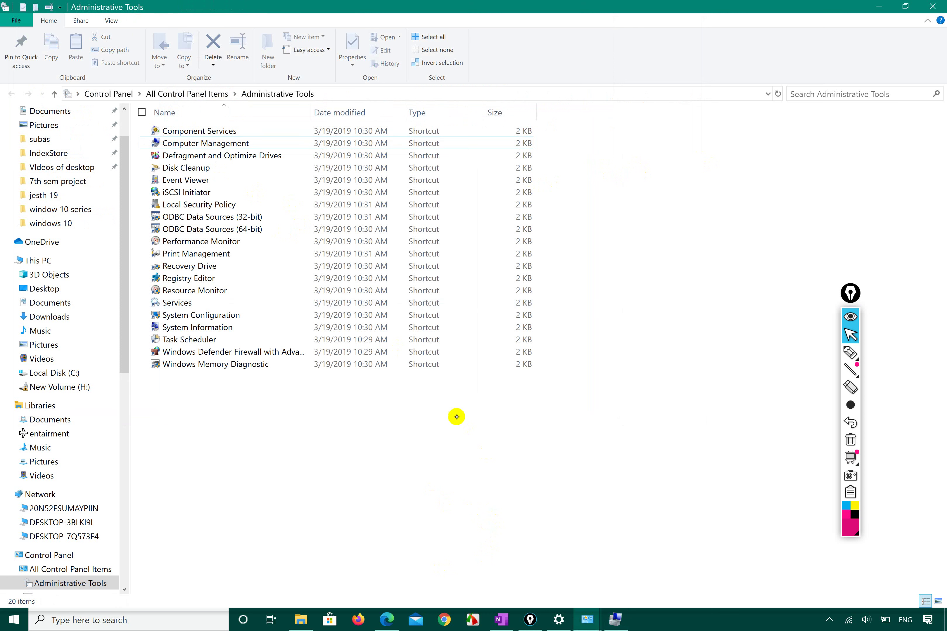
{"action": "left_click", "coordinate": [198, 88]}
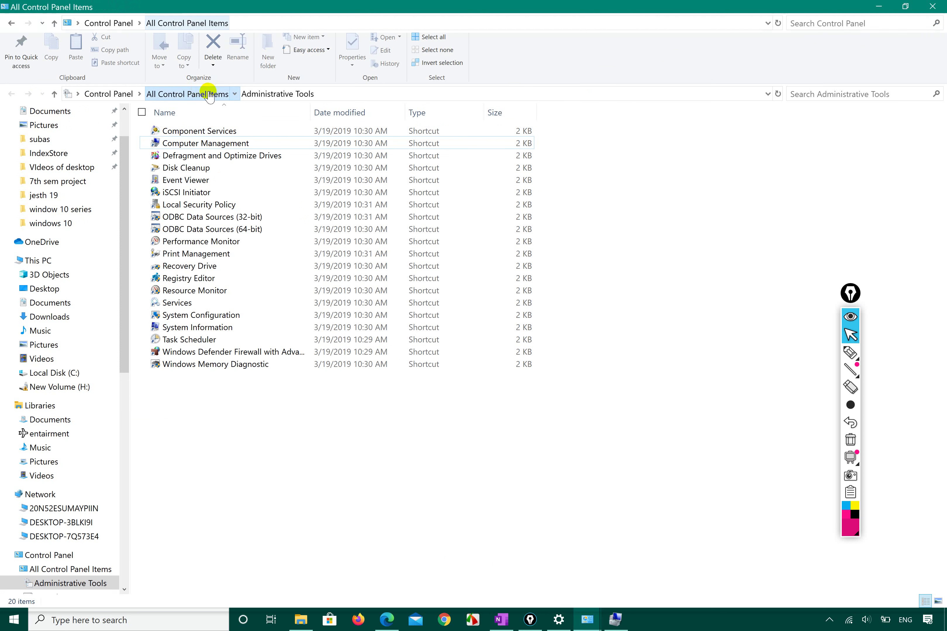
{"action": "left_click", "coordinate": [371, 301]}
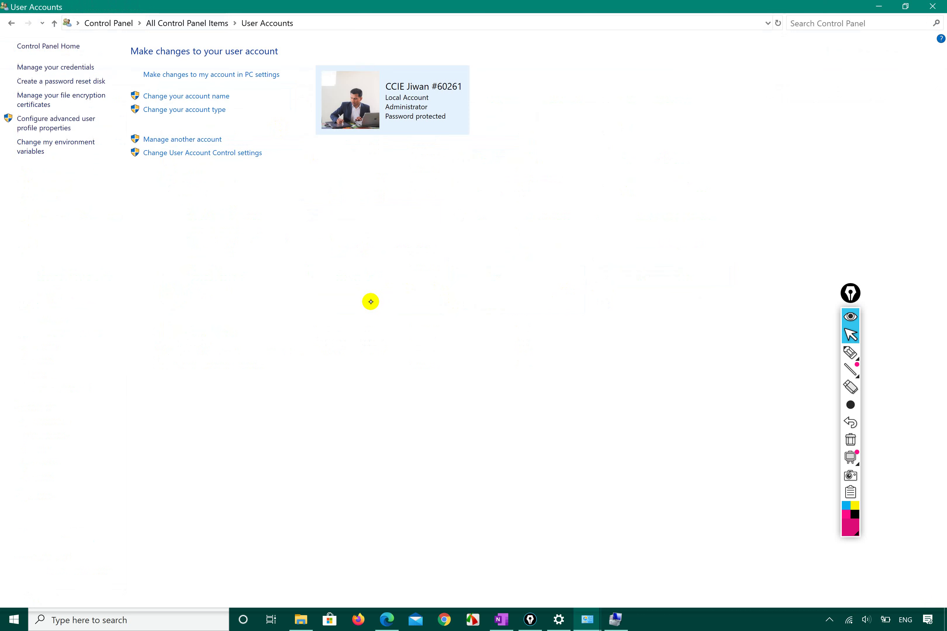
{"action": "key", "text": "super+Right"}
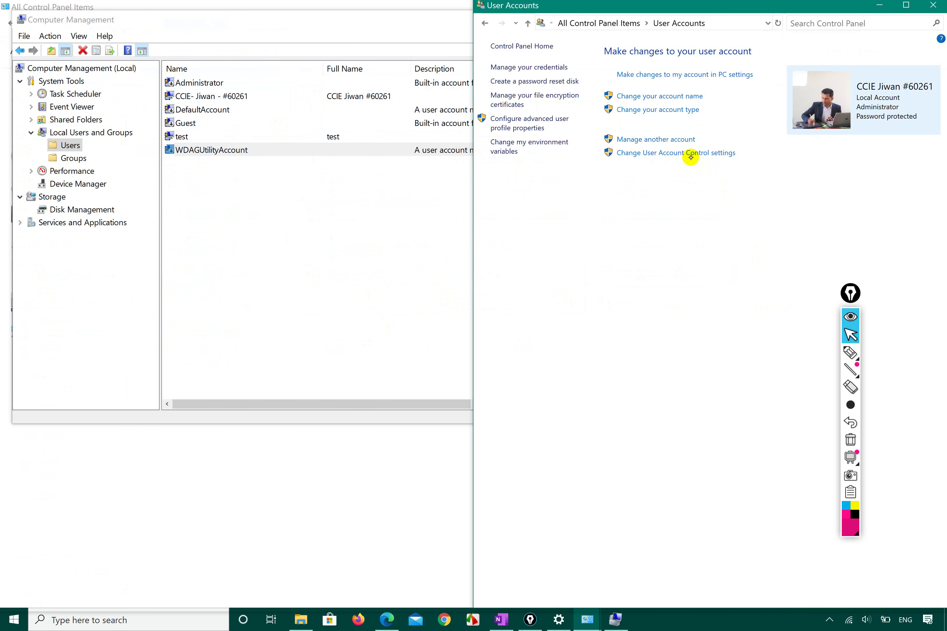
{"action": "left_click", "coordinate": [667, 153]}
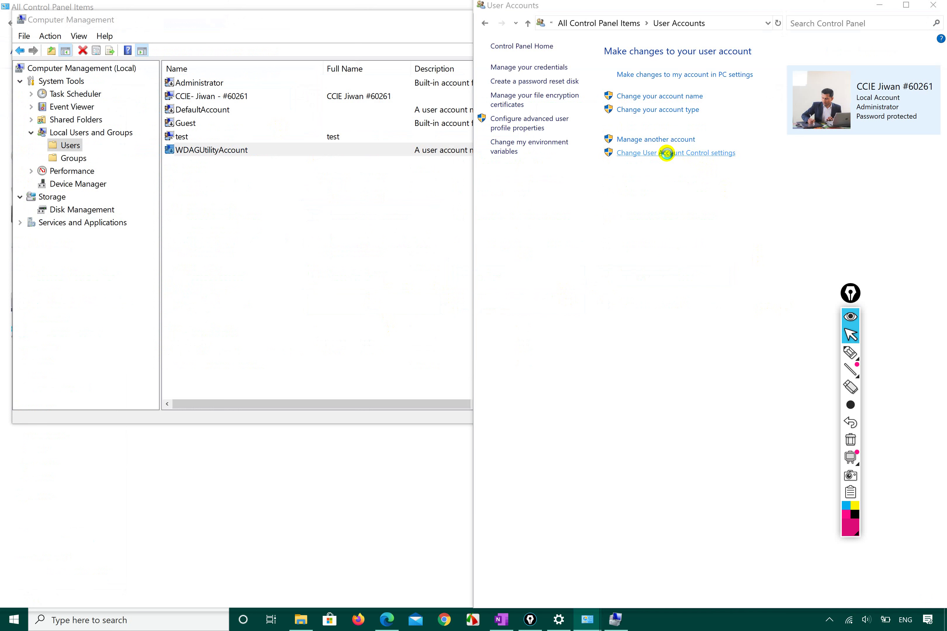
{"action": "left_click", "coordinate": [660, 140]}
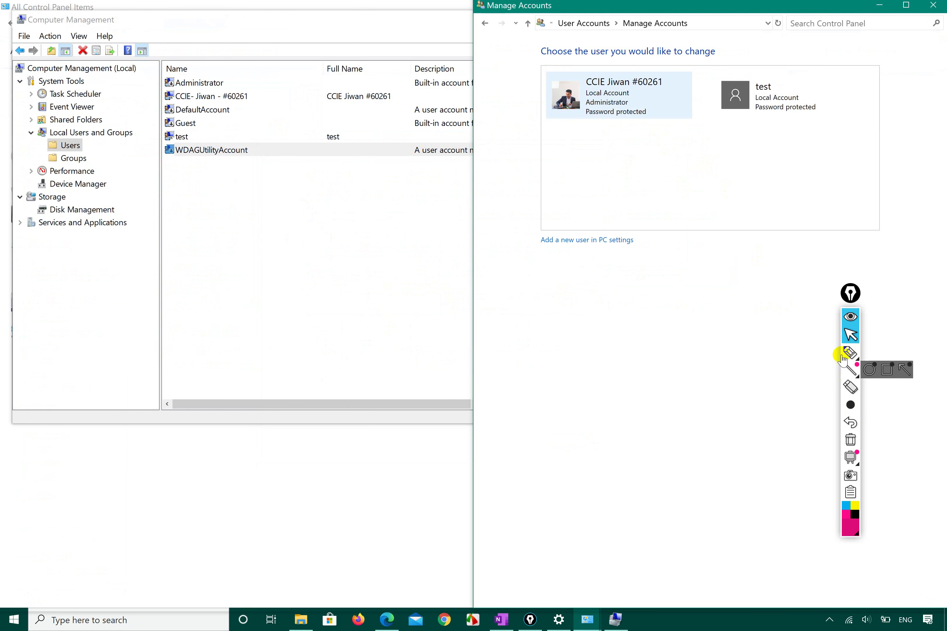
{"action": "left_click", "coordinate": [851, 352]}
{"action": "mouse_move", "coordinate": [606, 163]}
{"action": "left_mouse_down"}
{"action": "mouse_move", "coordinate": [841, 122]}
{"action": "mouse_move", "coordinate": [601, 48]}
{"action": "mouse_move", "coordinate": [589, 139]}
{"action": "mouse_move", "coordinate": [610, 151]}
{"action": "left_mouse_up"}
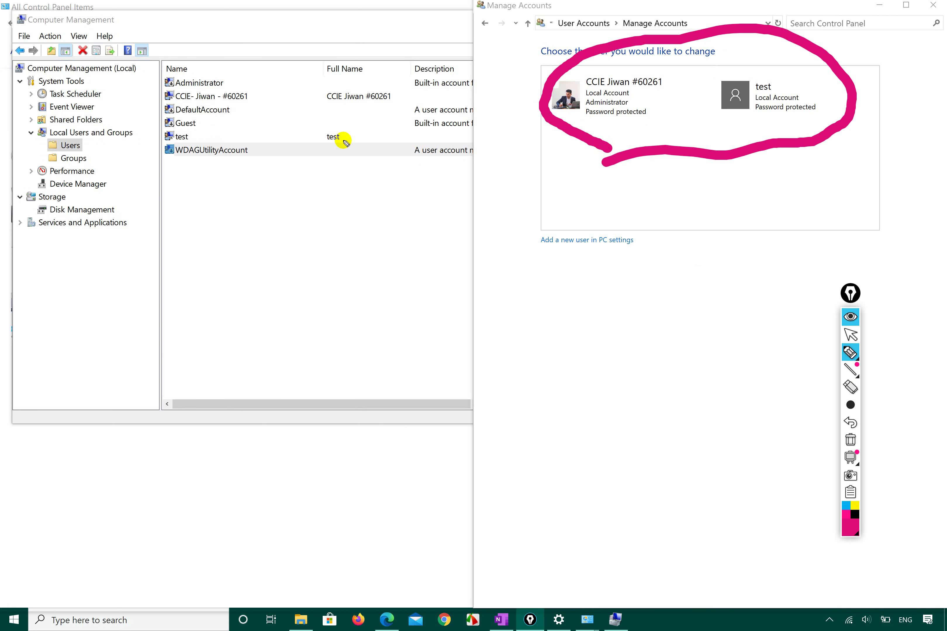
{"action": "mouse_move", "coordinate": [241, 31]}
{"action": "left_mouse_down"}
{"action": "mouse_move", "coordinate": [140, 85]}
{"action": "mouse_move", "coordinate": [202, 186]}
{"action": "mouse_move", "coordinate": [237, 178]}
{"action": "mouse_move", "coordinate": [277, 127]}
{"action": "mouse_move", "coordinate": [248, 32]}
{"action": "mouse_move", "coordinate": [237, 32]}
{"action": "left_mouse_up"}
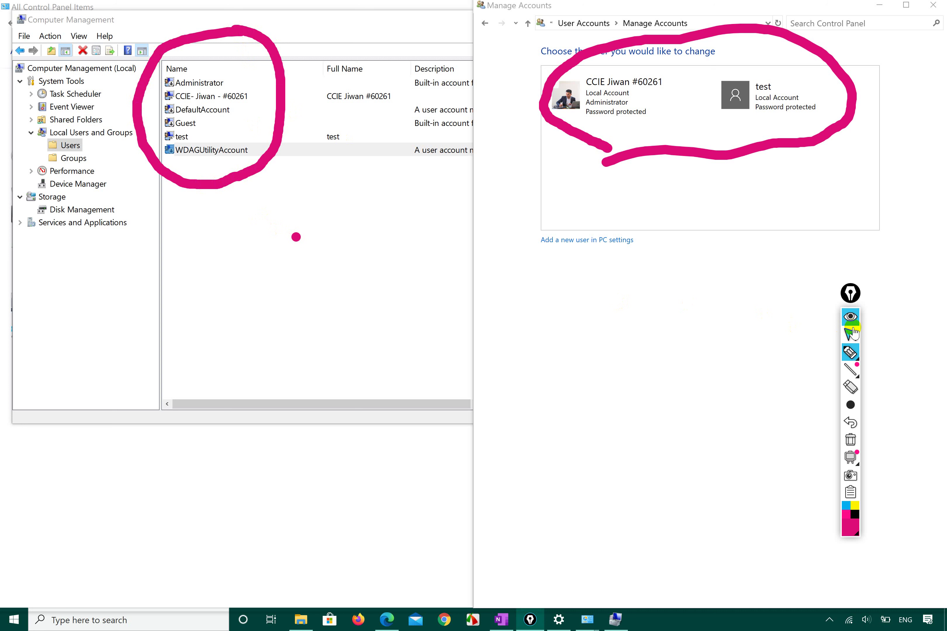
{"action": "left_click", "coordinate": [841, 327]}
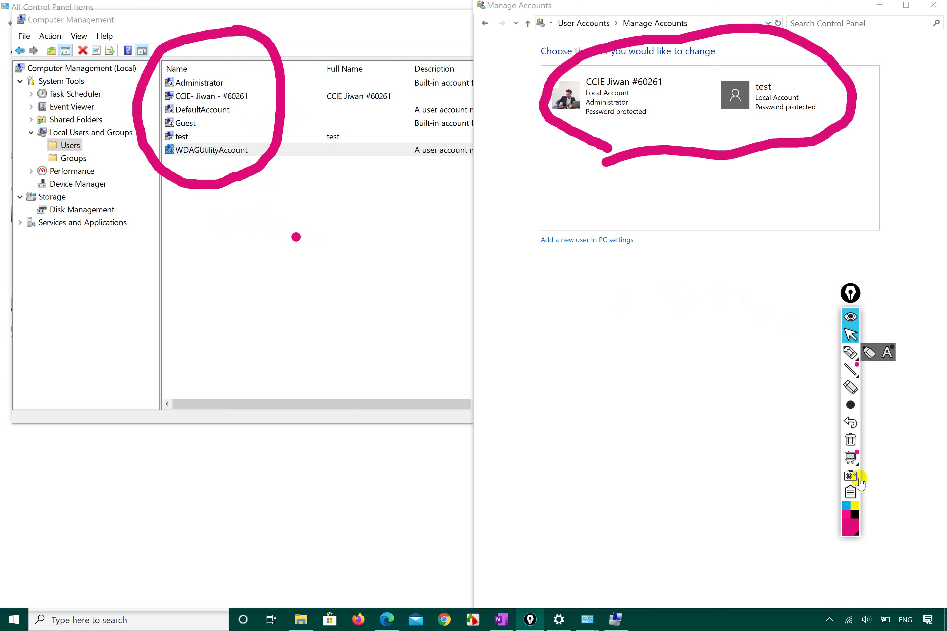
{"action": "left_click", "coordinate": [851, 525]}
{"action": "left_click", "coordinate": [880, 408]}
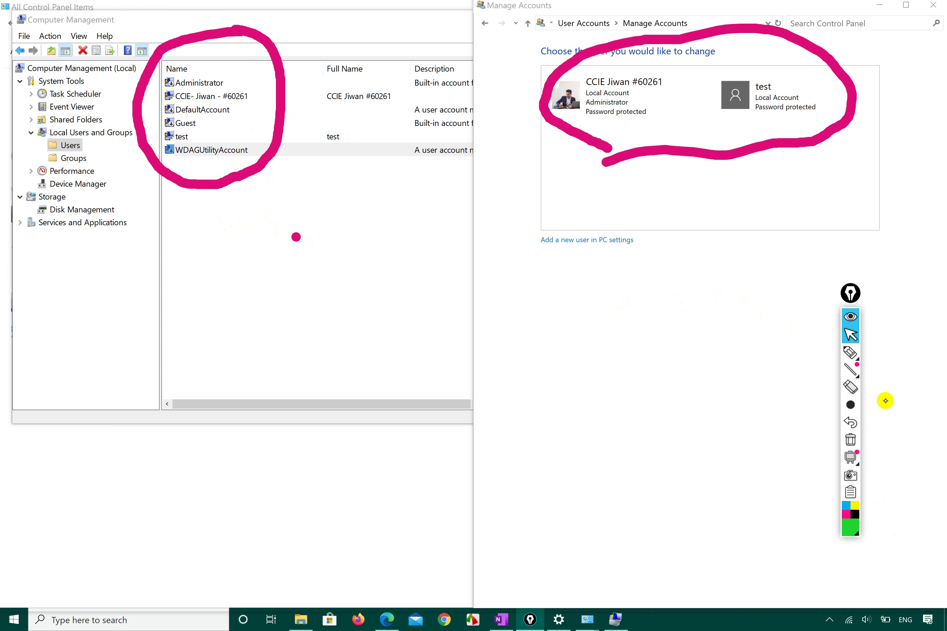
Mark the second account and the test account in green in the user list
{"action": "left_click", "coordinate": [242, 96]}
{"action": "left_click", "coordinate": [850, 353]}
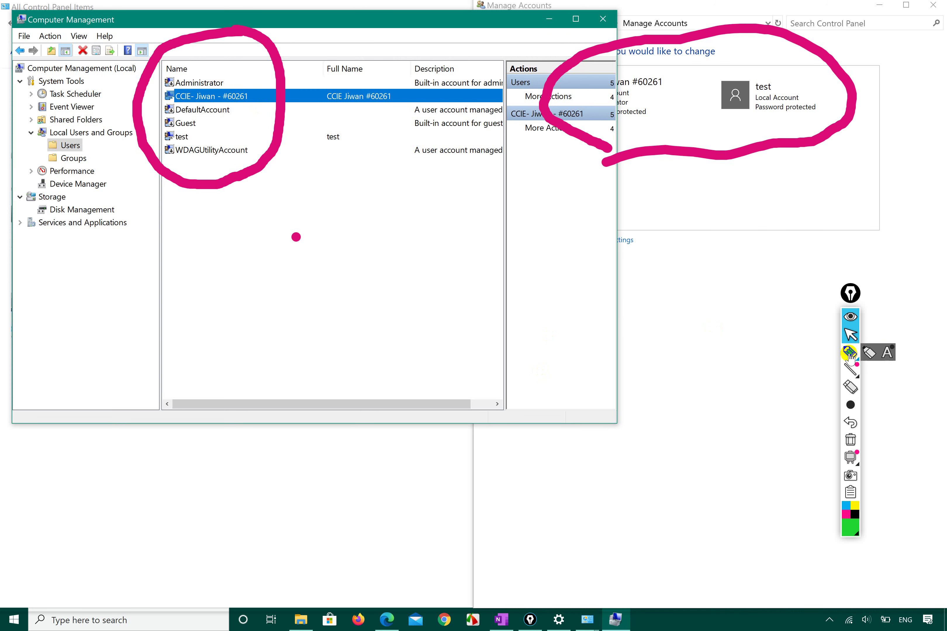
{"action": "left_click_drag", "start_coordinate": [244, 97], "coordinate": [282, 83]}
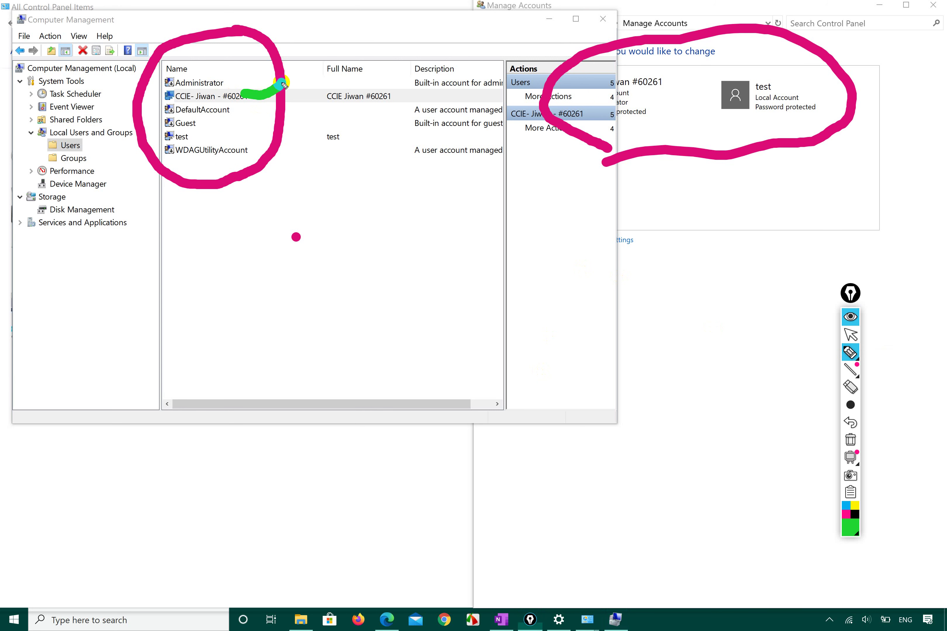
{"action": "left_click_drag", "start_coordinate": [197, 134], "coordinate": [233, 128]}
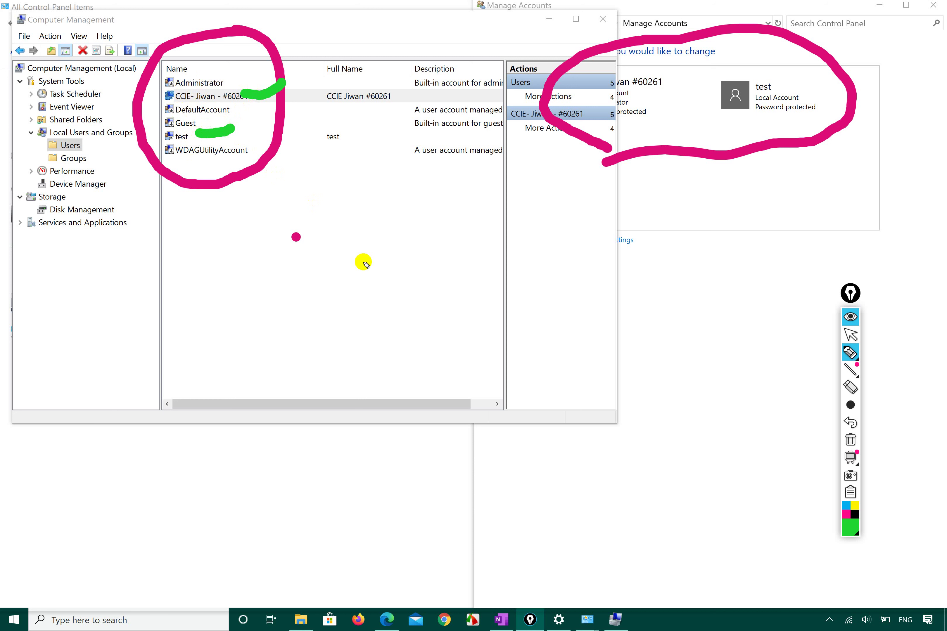
{"action": "left_click", "coordinate": [851, 334]}
Select DefaultAccount and WDAGUtilityAccount, then clear all annotations from the screen
{"action": "left_click", "coordinate": [263, 107]}
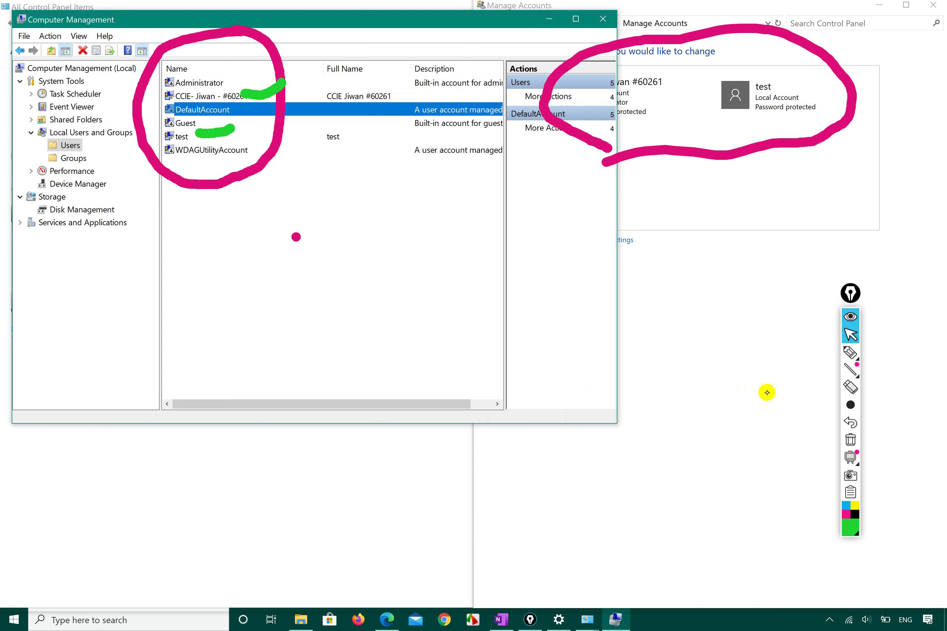
{"action": "left_click", "coordinate": [264, 147]}
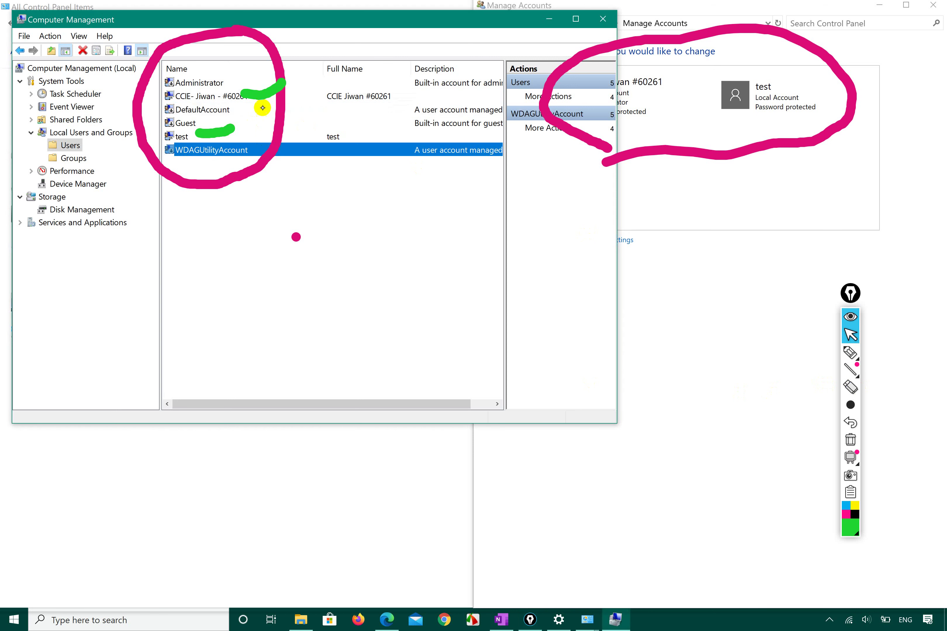
{"action": "mouse_move", "coordinate": [865, 373]}
{"action": "left_click", "coordinate": [850, 440]}
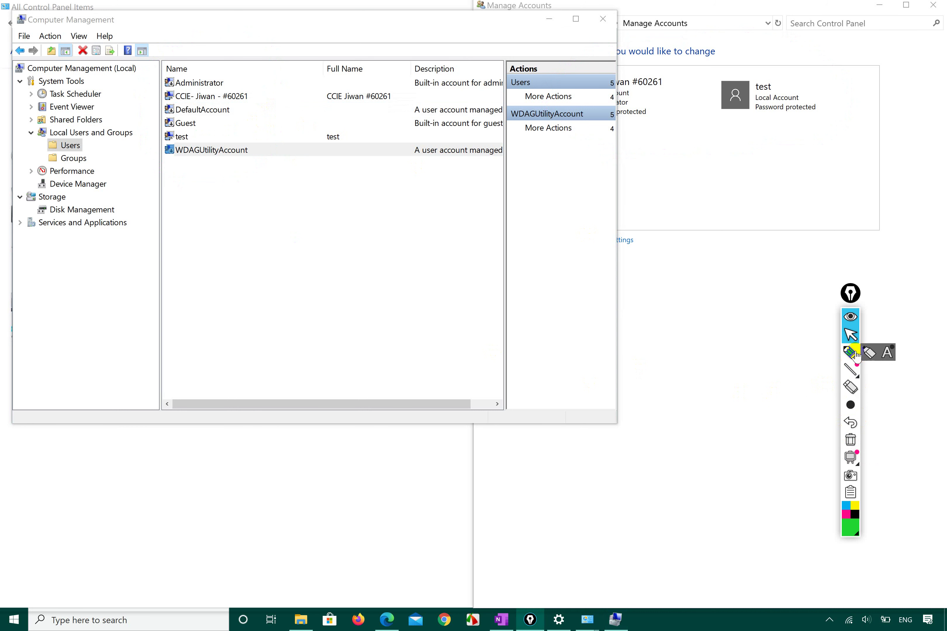
{"action": "left_click", "coordinate": [852, 334]}
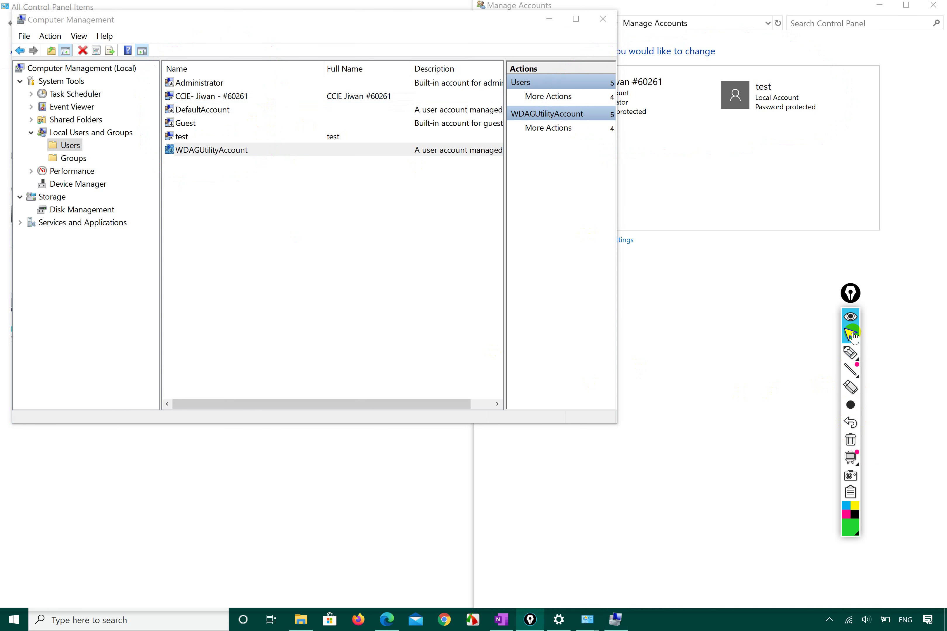
Open the Administrator account's properties and circle its Account is disabled setting
{"action": "left_click", "coordinate": [205, 83]}
{"action": "right_click", "coordinate": [206, 83]}
{"action": "left_click", "coordinate": [245, 156]}
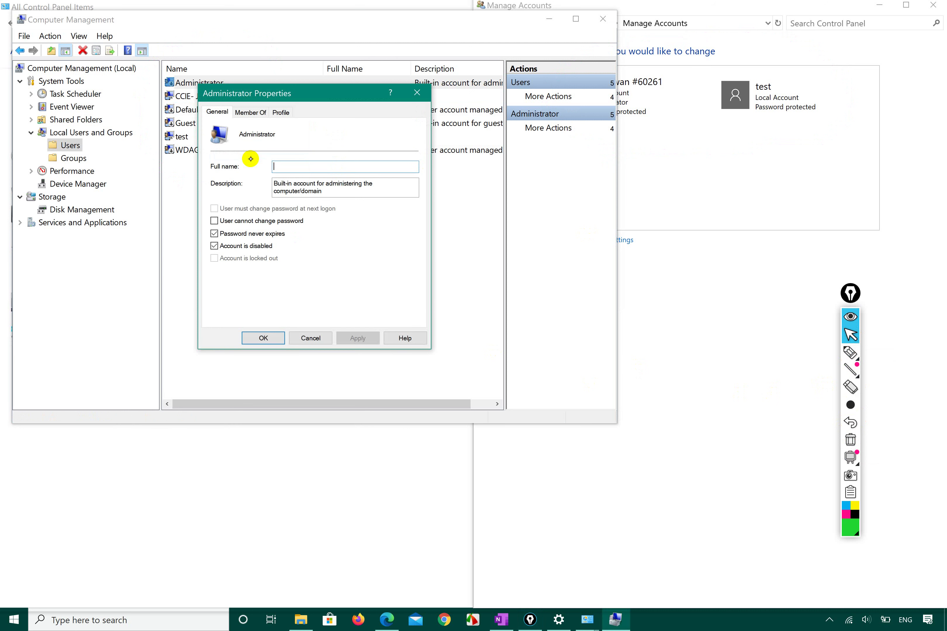
{"action": "left_click", "coordinate": [851, 353]}
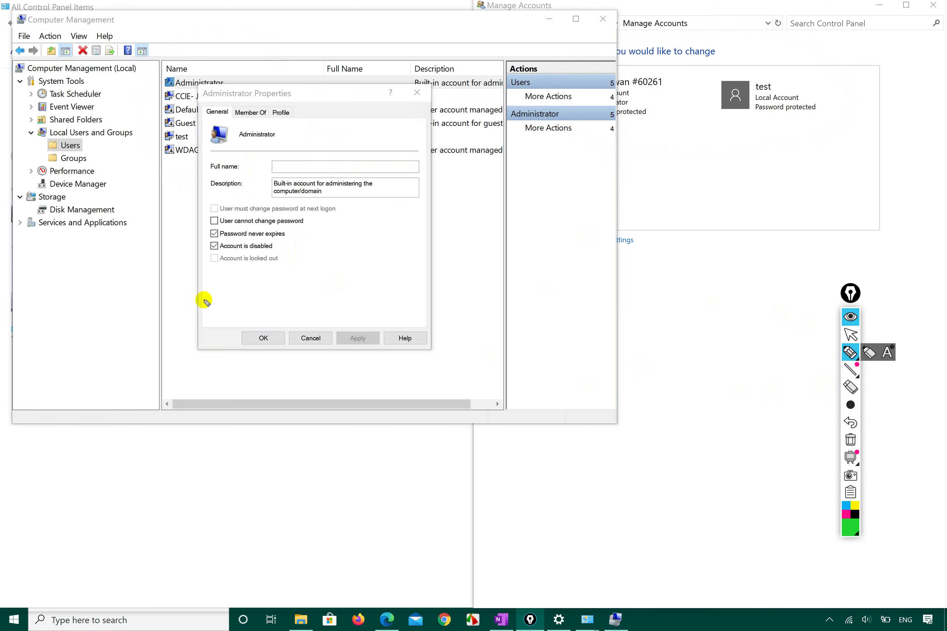
{"action": "mouse_move", "coordinate": [205, 256]}
{"action": "left_mouse_down"}
{"action": "mouse_move", "coordinate": [284, 249]}
{"action": "mouse_move", "coordinate": [235, 228]}
{"action": "mouse_move", "coordinate": [201, 235]}
{"action": "mouse_move", "coordinate": [197, 246]}
{"action": "mouse_move", "coordinate": [213, 261]}
{"action": "mouse_move", "coordinate": [247, 262]}
{"action": "left_mouse_up"}
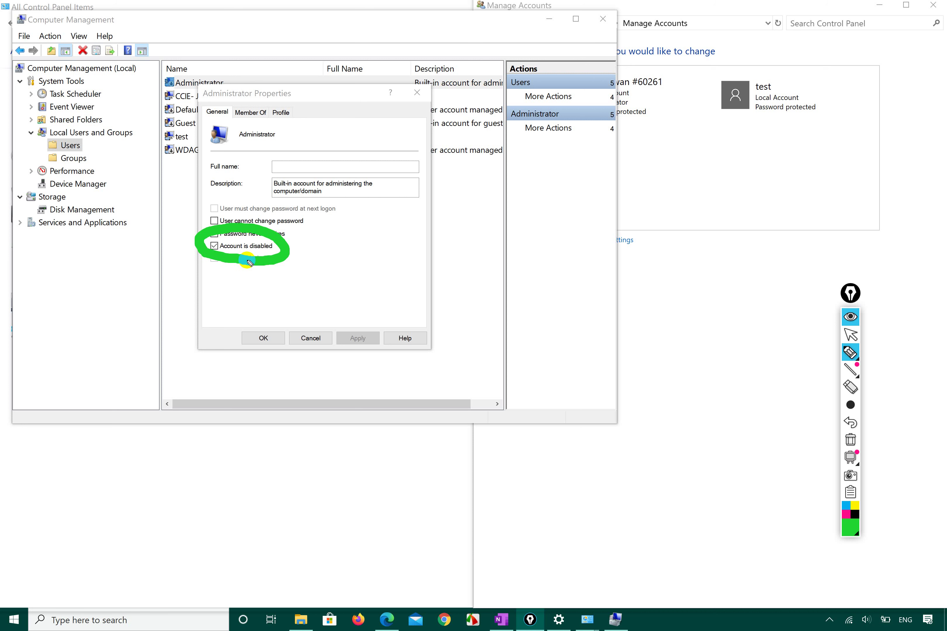
Cancel Administrator Properties unchanged and select the personal administrator account
{"action": "mouse_move", "coordinate": [856, 374]}
{"action": "left_click", "coordinate": [851, 334]}
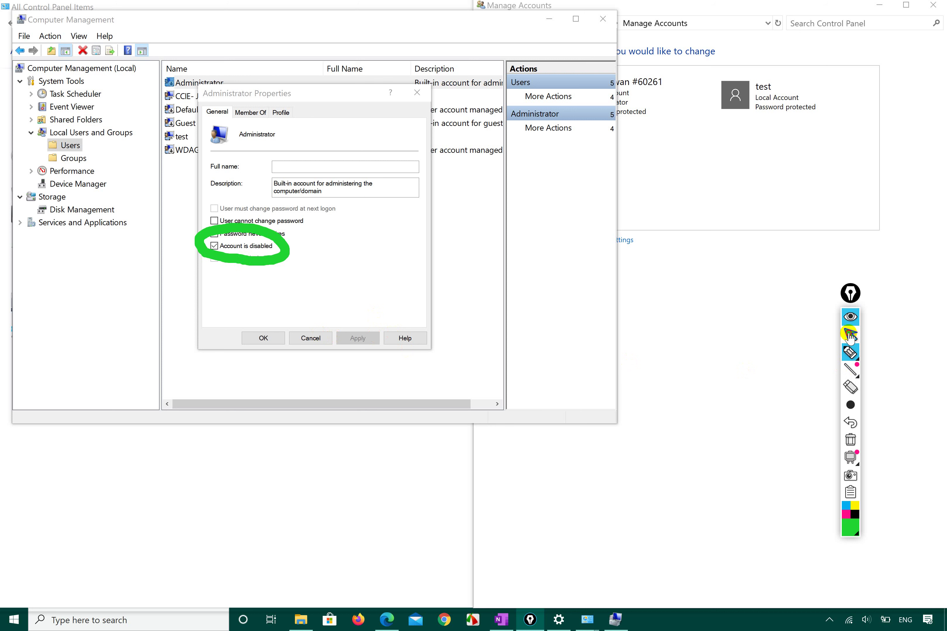
{"action": "left_click", "coordinate": [310, 339]}
{"action": "left_click", "coordinate": [227, 95]}
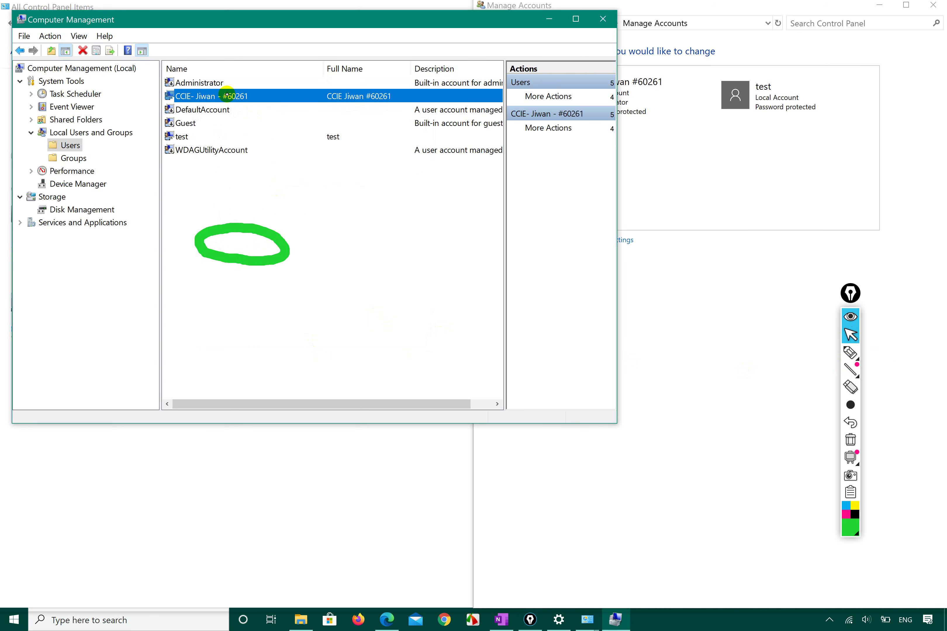
{"action": "right_click", "coordinate": [227, 96]}
{"action": "left_click", "coordinate": [269, 167]}
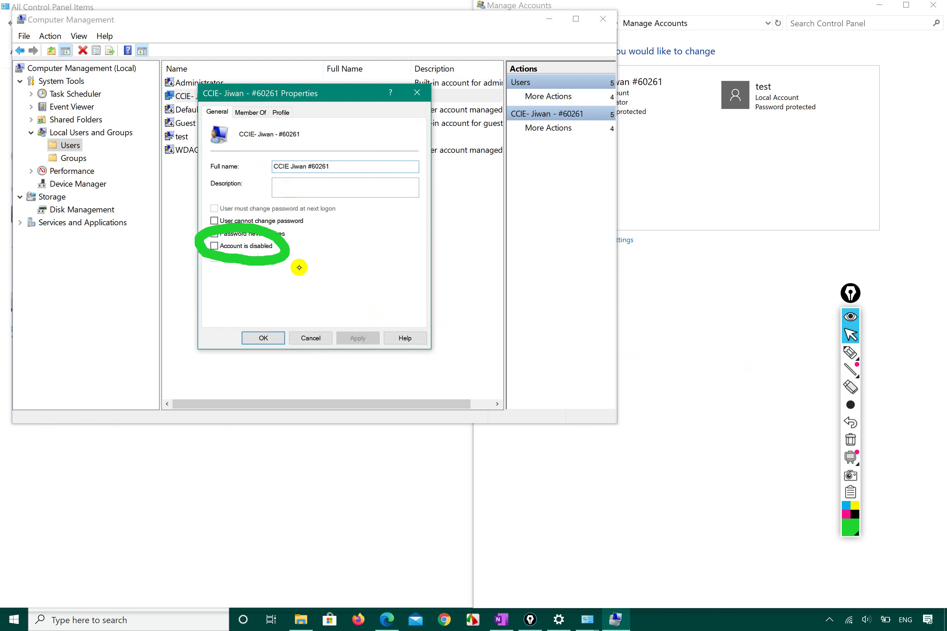
{"action": "left_click", "coordinate": [850, 439]}
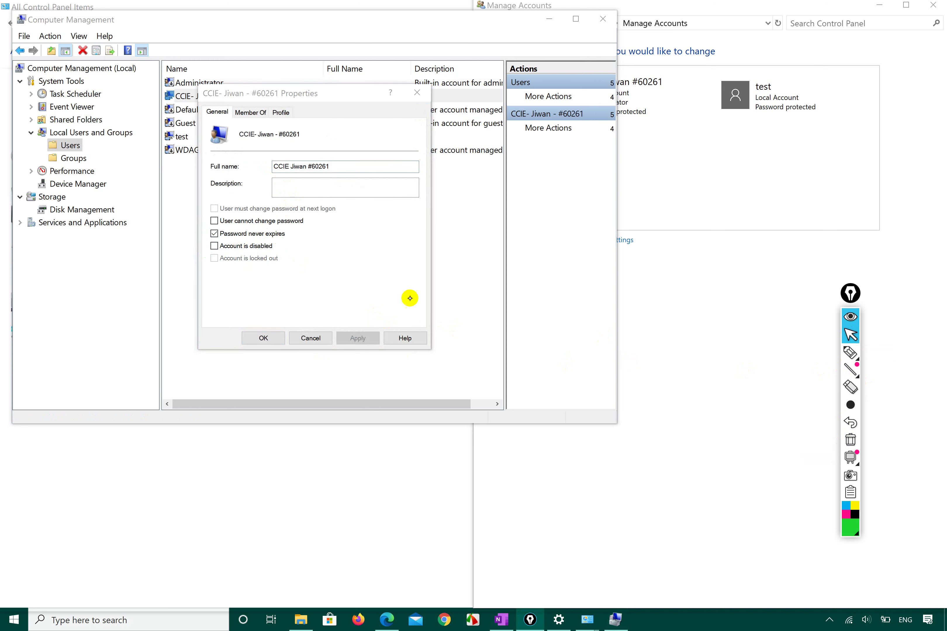
{"action": "left_click", "coordinate": [214, 246]}
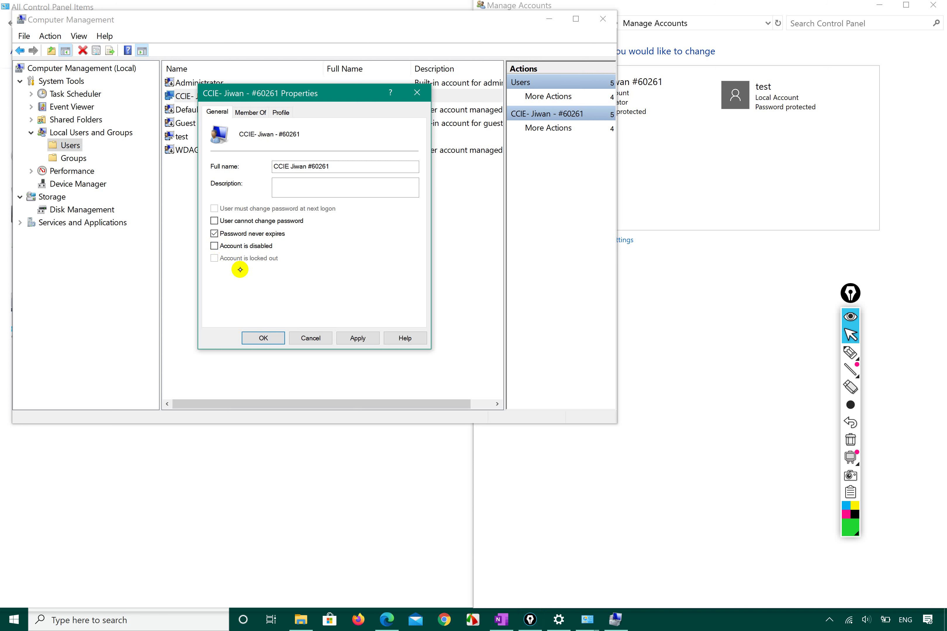
{"action": "left_click", "coordinate": [310, 338]}
{"action": "left_click", "coordinate": [182, 123]}
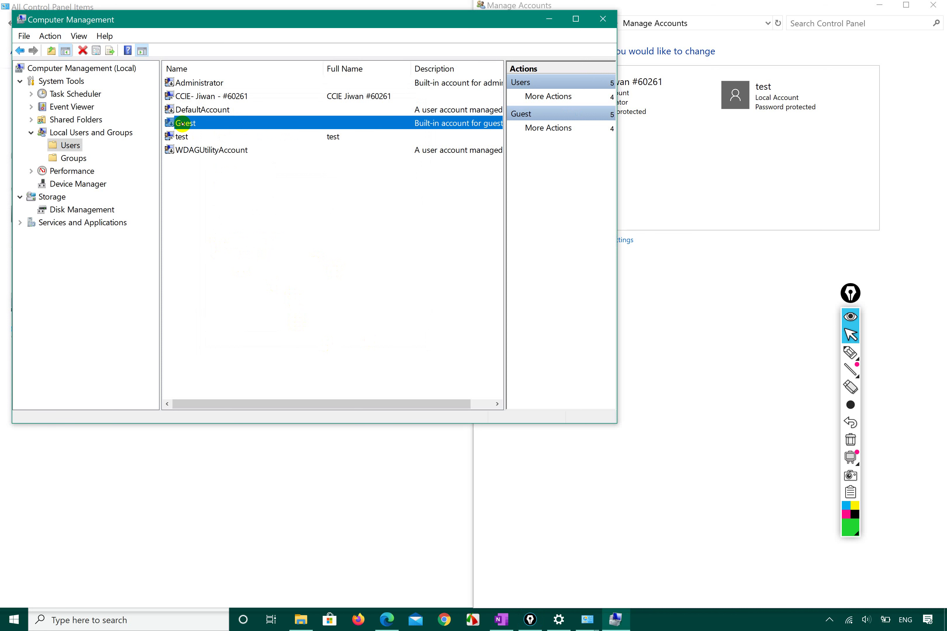
Clear Guest's Account is disabled box, apply and close, then bring Control Panel's accounts window forward
{"action": "right_click", "coordinate": [182, 123]}
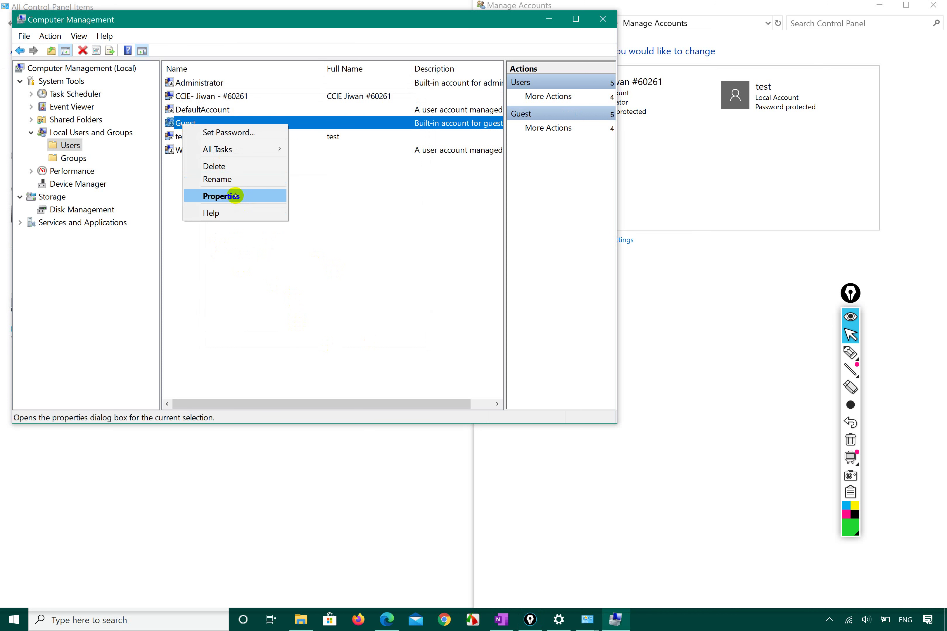
{"action": "left_click", "coordinate": [235, 196]}
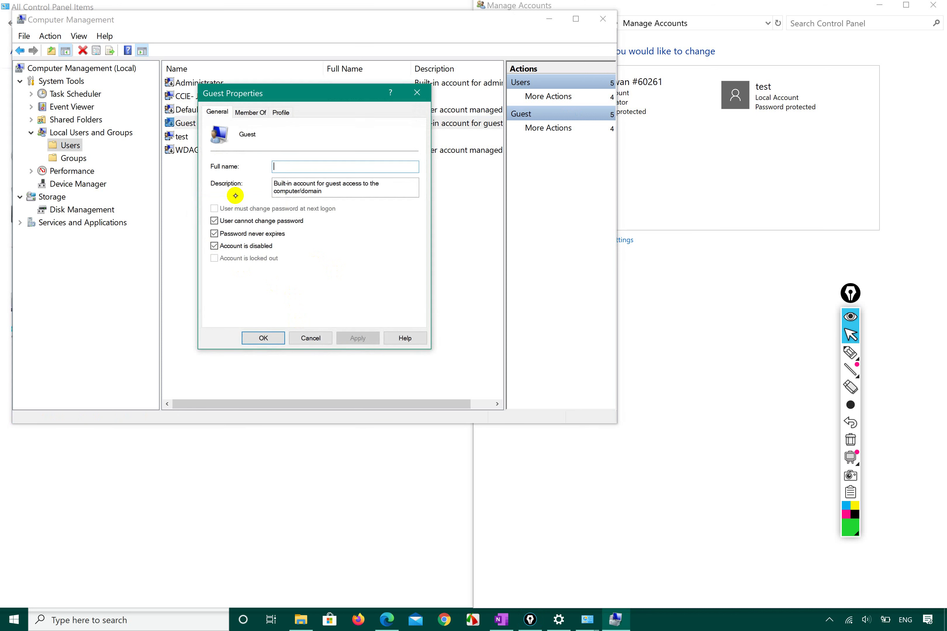
{"action": "left_click", "coordinate": [214, 245]}
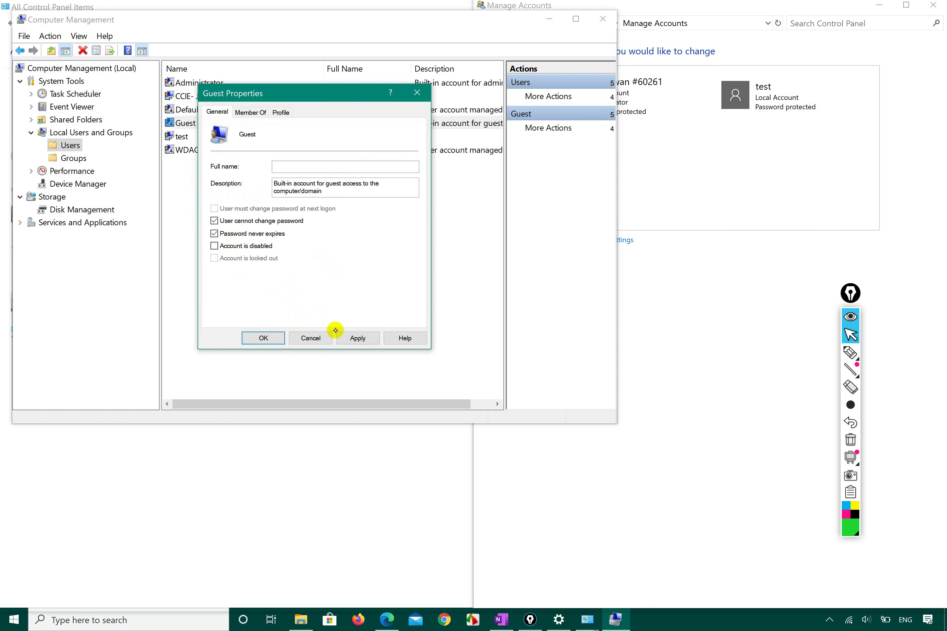
{"action": "left_click", "coordinate": [354, 338]}
{"action": "left_click", "coordinate": [255, 337]}
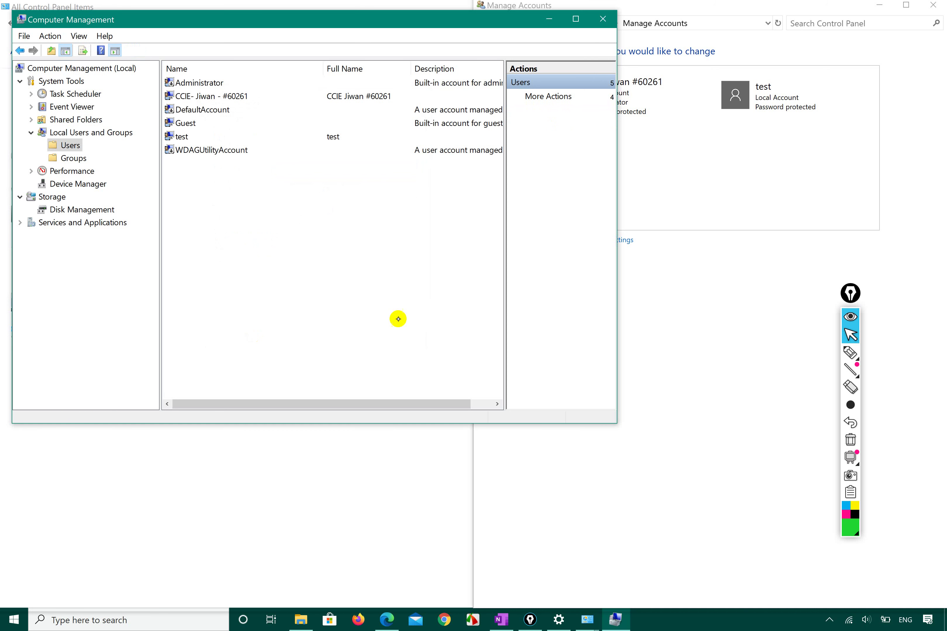
{"action": "left_click", "coordinate": [730, 294]}
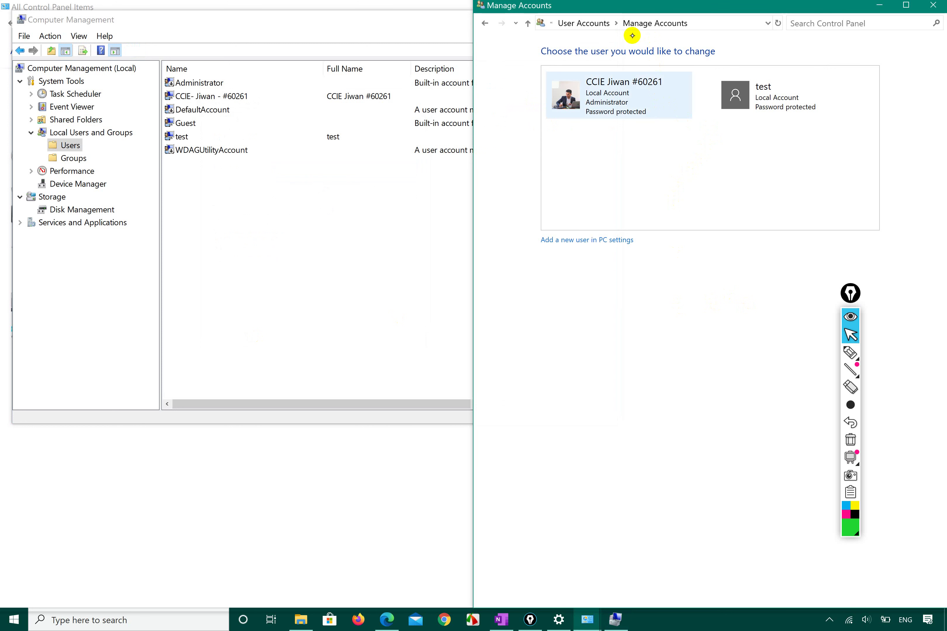
Compare Control Panel's Manage Accounts list against Computer Management's local users, switching between windows
{"action": "left_click", "coordinate": [591, 23]}
{"action": "left_click", "coordinate": [647, 138]}
{"action": "left_click", "coordinate": [233, 124]}
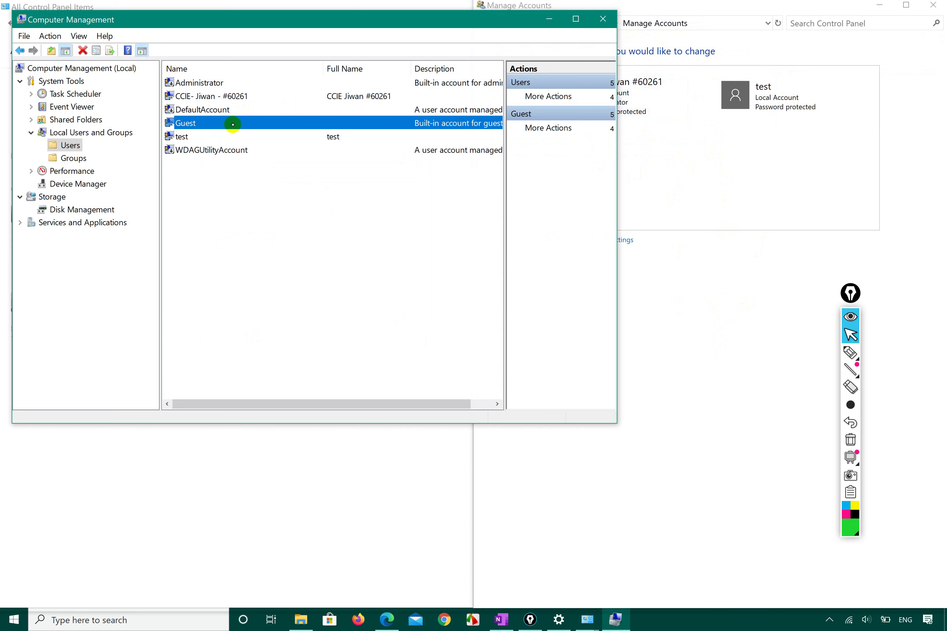
{"action": "left_click", "coordinate": [671, 315]}
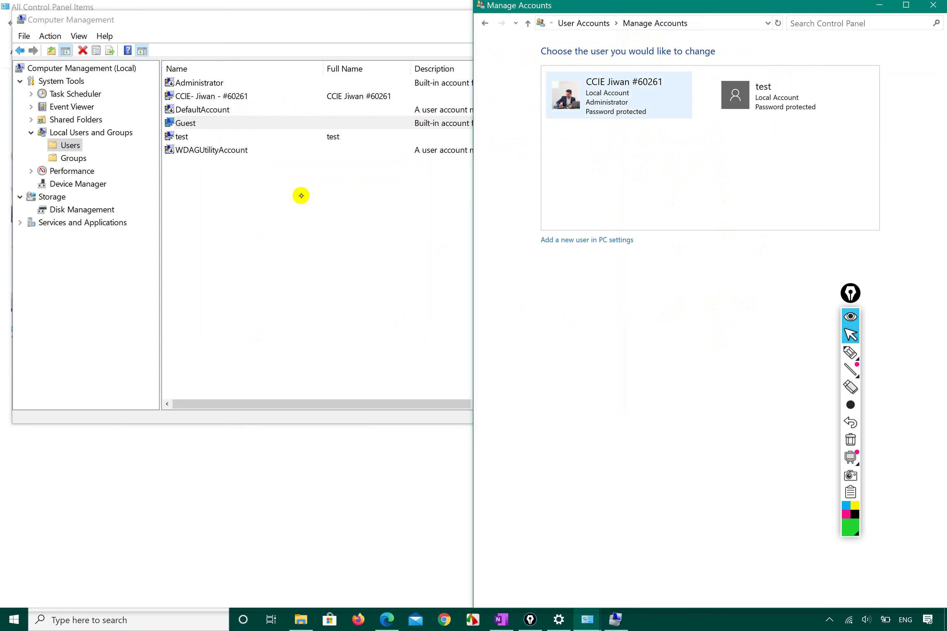
{"action": "left_click", "coordinate": [252, 246]}
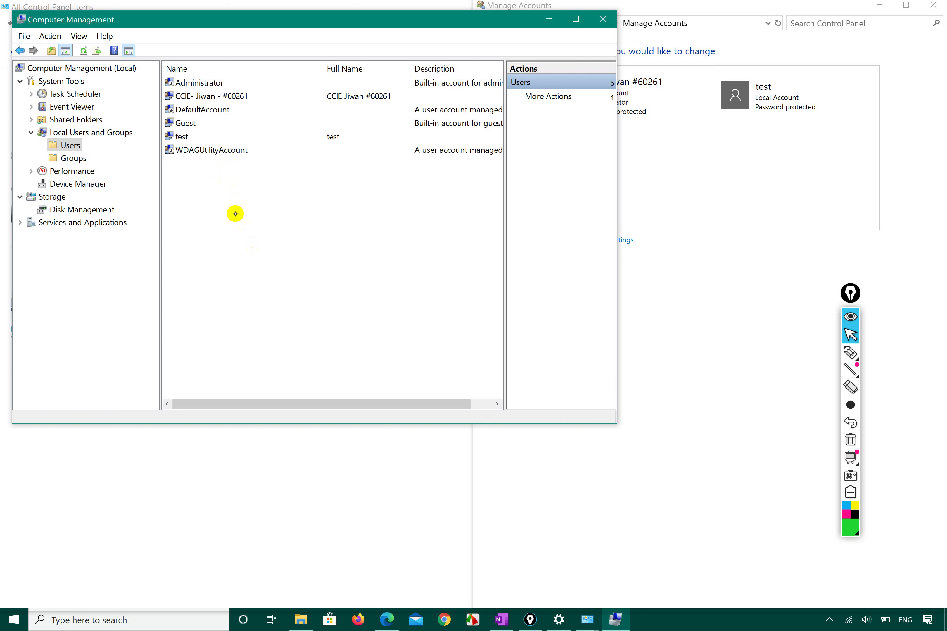
{"action": "left_click", "coordinate": [662, 356]}
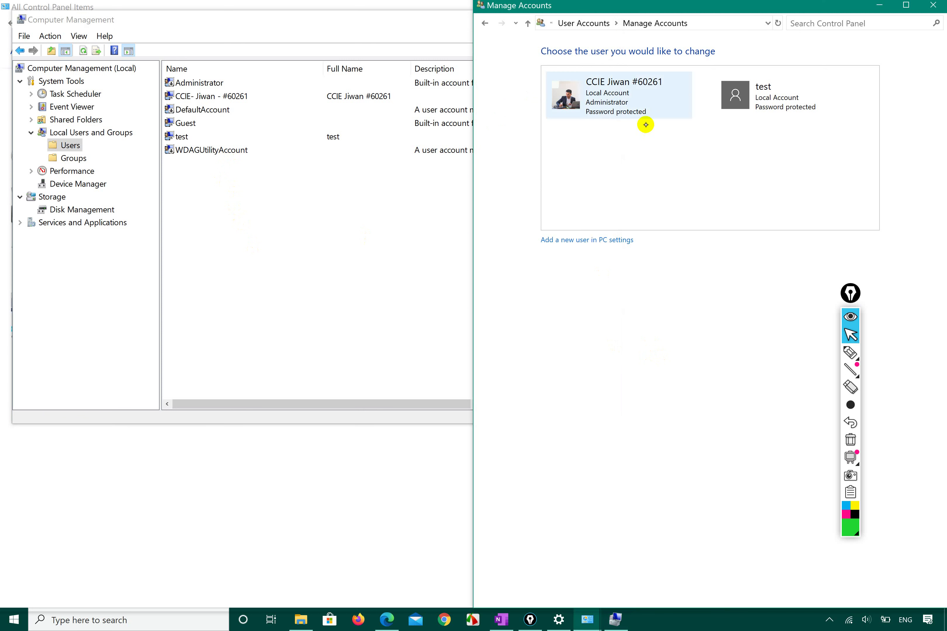
Return Control Panel to the User Accounts page and mark it with an annotation
{"action": "left_click", "coordinate": [601, 24]}
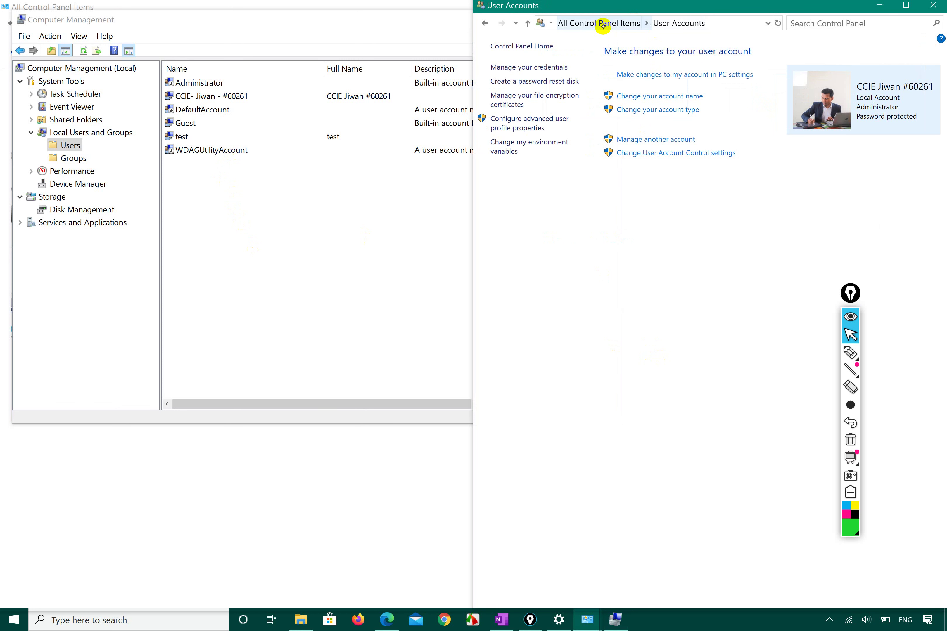
{"action": "left_click", "coordinate": [849, 352]}
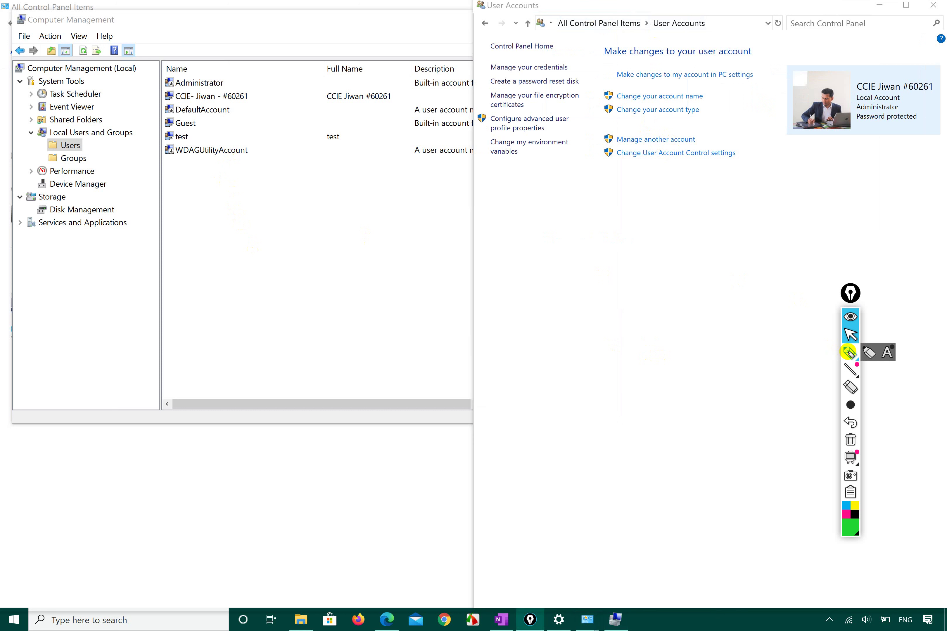
{"action": "mouse_move", "coordinate": [613, 176]}
{"action": "left_mouse_down"}
{"action": "mouse_move", "coordinate": [659, 182]}
{"action": "mouse_move", "coordinate": [649, 95]}
{"action": "mouse_move", "coordinate": [592, 145]}
{"action": "mouse_move", "coordinate": [605, 162]}
{"action": "left_mouse_up"}
Maximise Computer Management and look through the Users list's extra actions menu
{"action": "left_click", "coordinate": [850, 334]}
{"action": "left_click", "coordinate": [293, 218]}
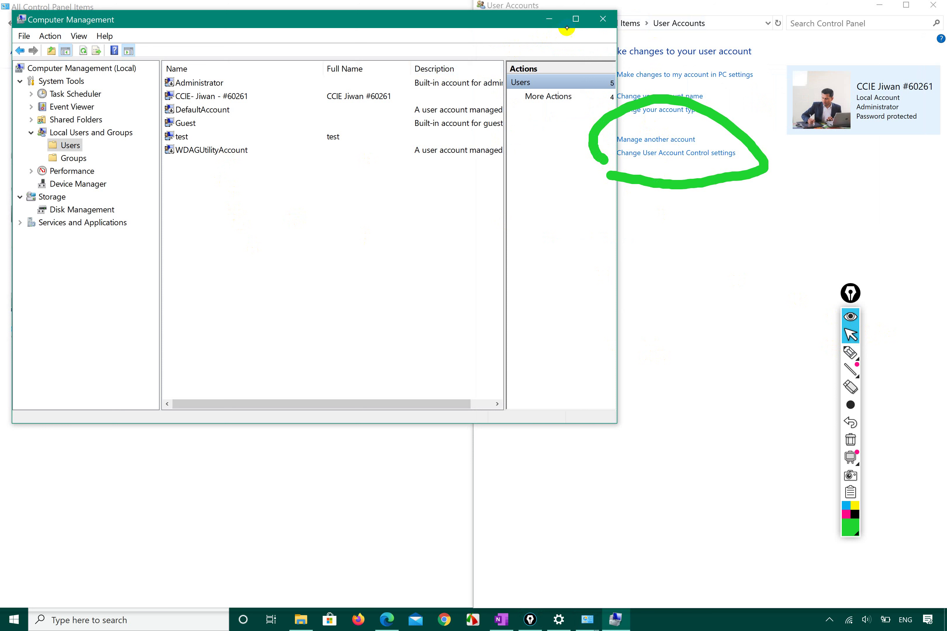
{"action": "left_click", "coordinate": [572, 21]}
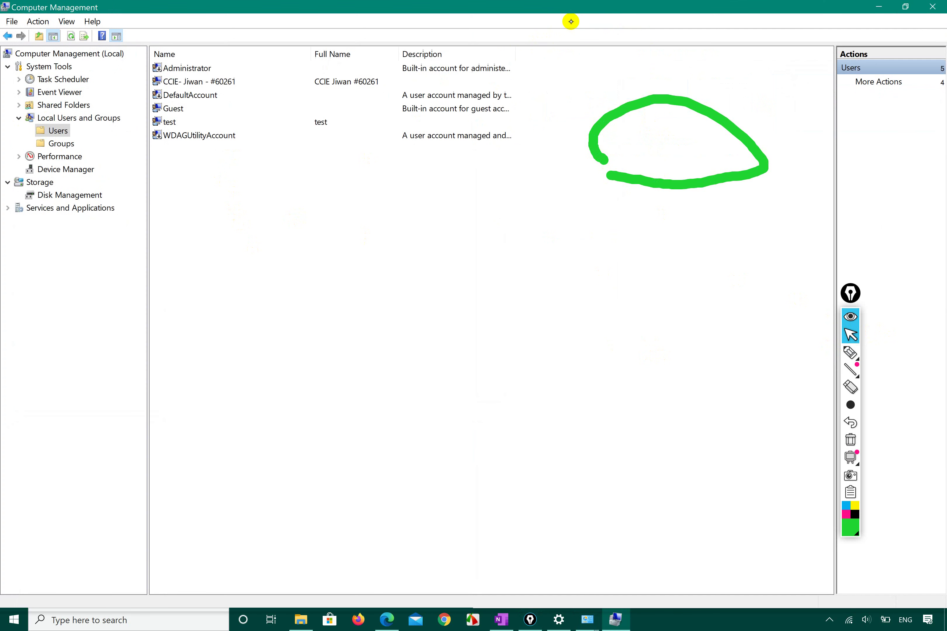
{"action": "left_click", "coordinate": [891, 81]}
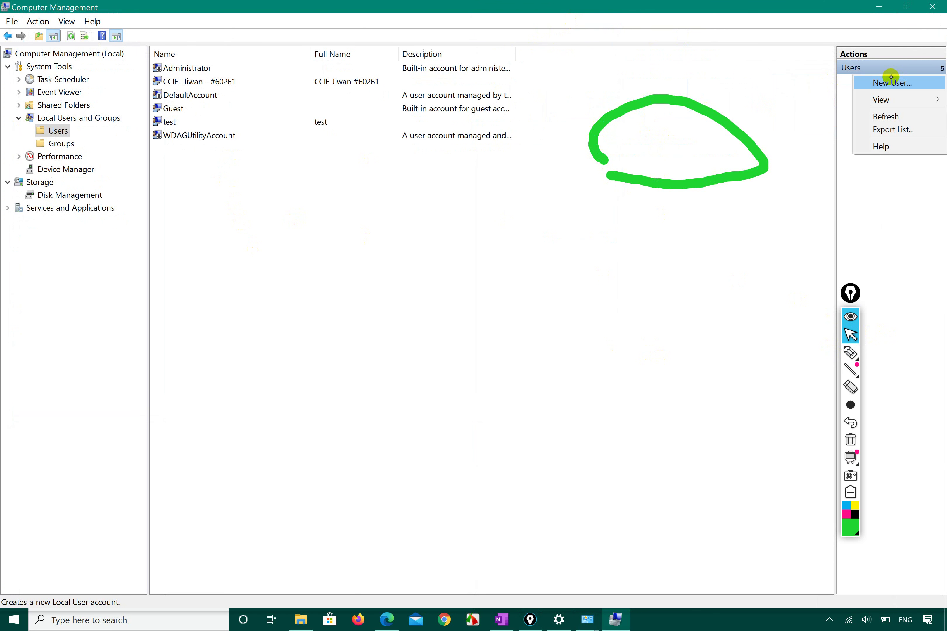
{"action": "left_click", "coordinate": [780, 131]}
{"action": "left_click", "coordinate": [878, 84]}
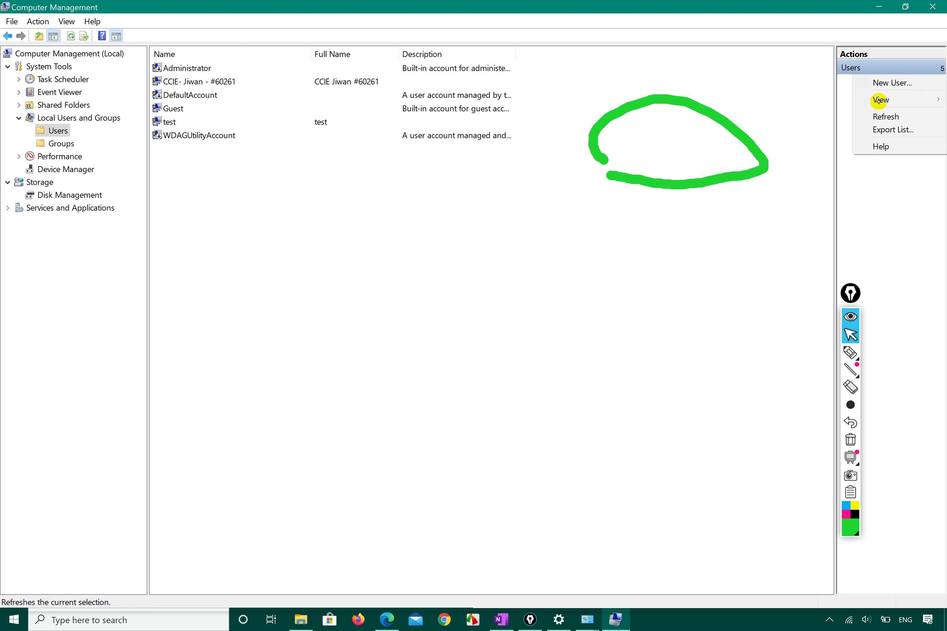
{"action": "left_click", "coordinate": [773, 197]}
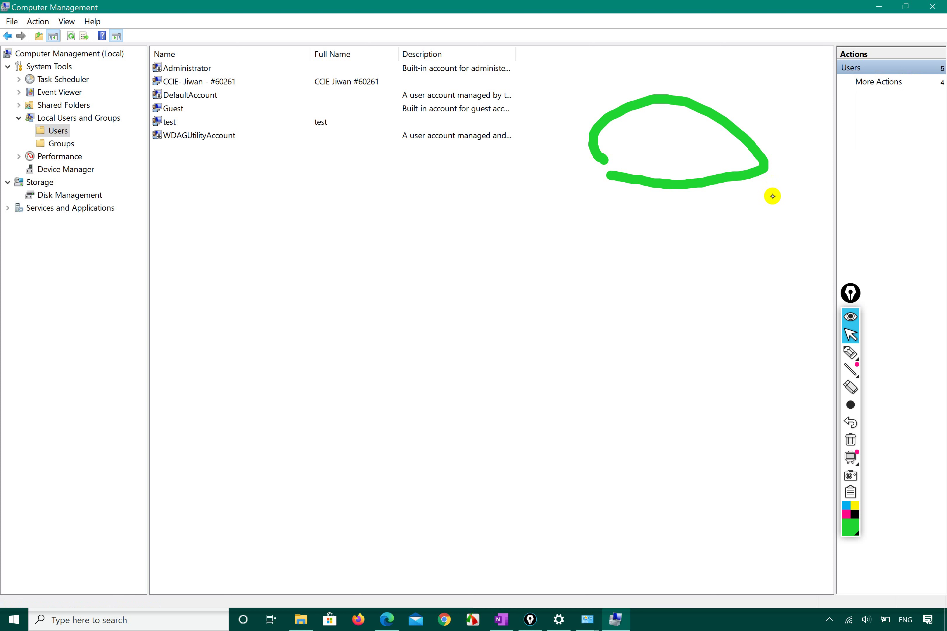
{"action": "left_click", "coordinate": [889, 84]}
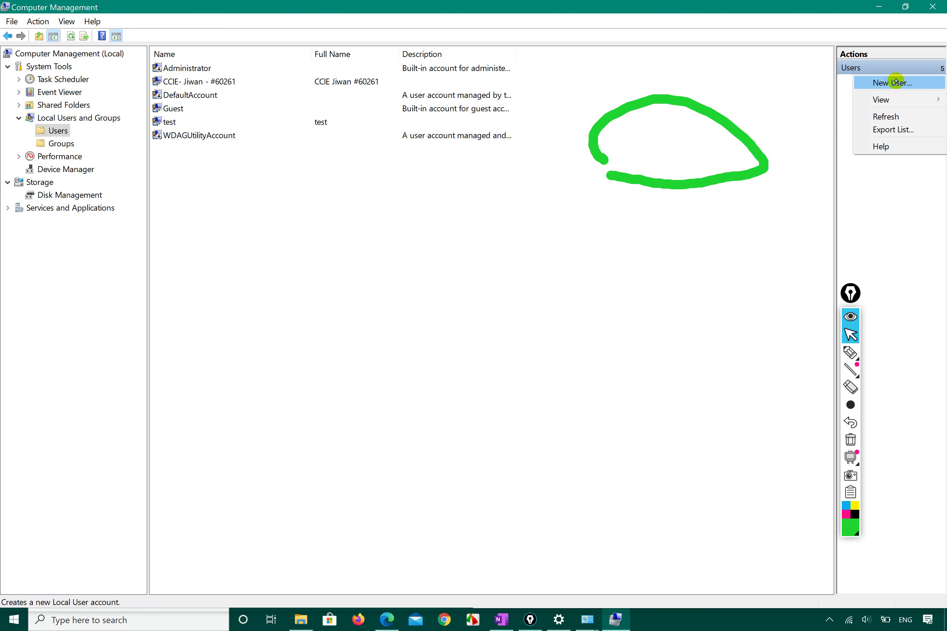
{"action": "left_click", "coordinate": [529, 297]}
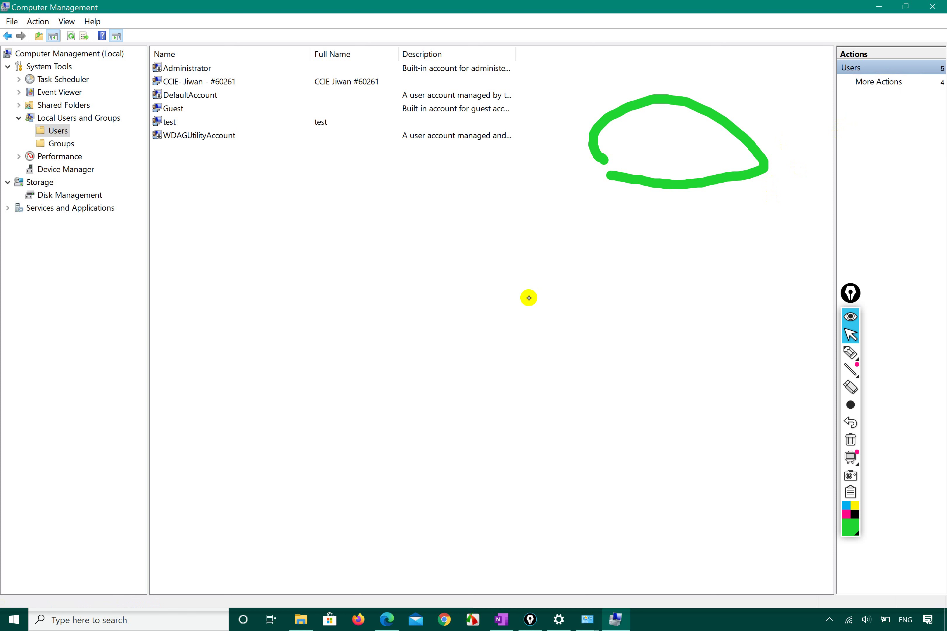
Bring up the Users list context menu offering New User
{"action": "right_click", "coordinate": [198, 183]}
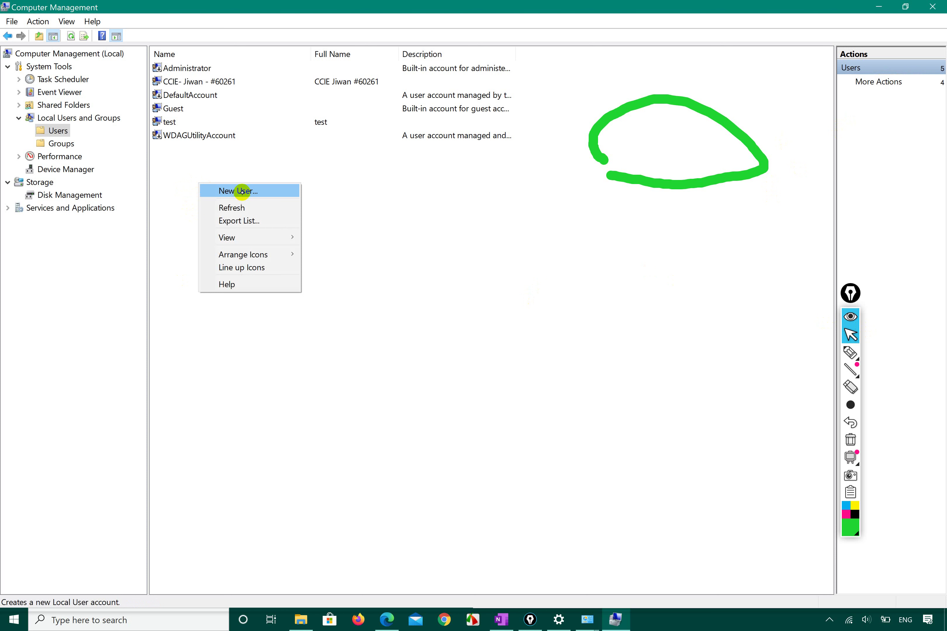
{"action": "left_click", "coordinate": [423, 292]}
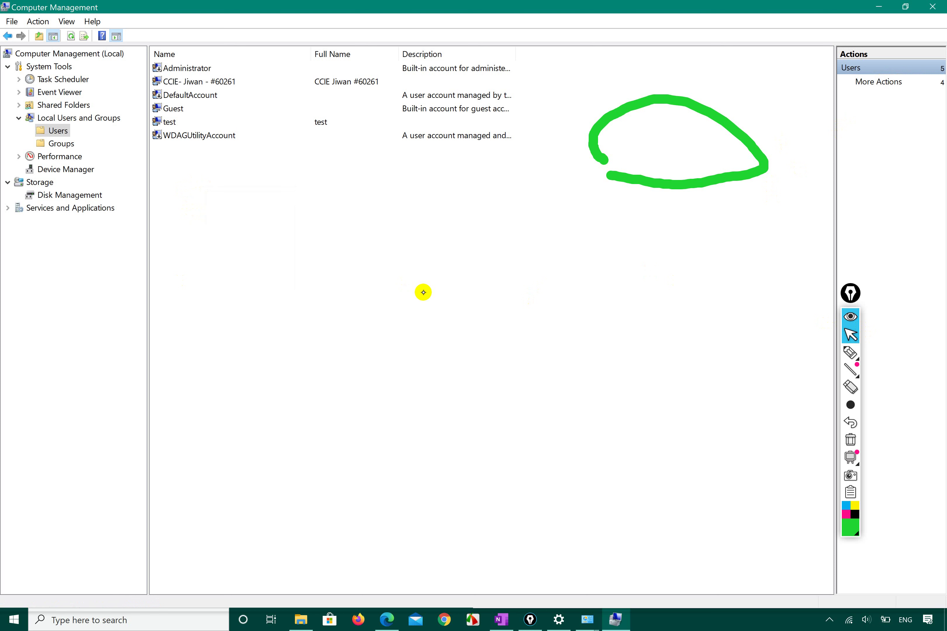
{"action": "left_click", "coordinate": [876, 81]}
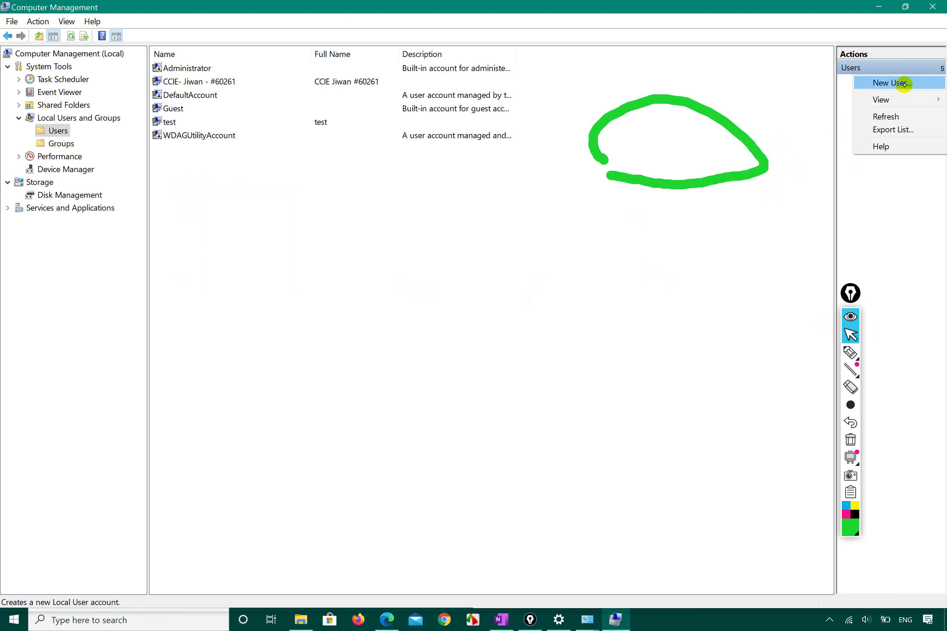
{"action": "left_click", "coordinate": [377, 338]}
{"action": "right_click", "coordinate": [270, 260]}
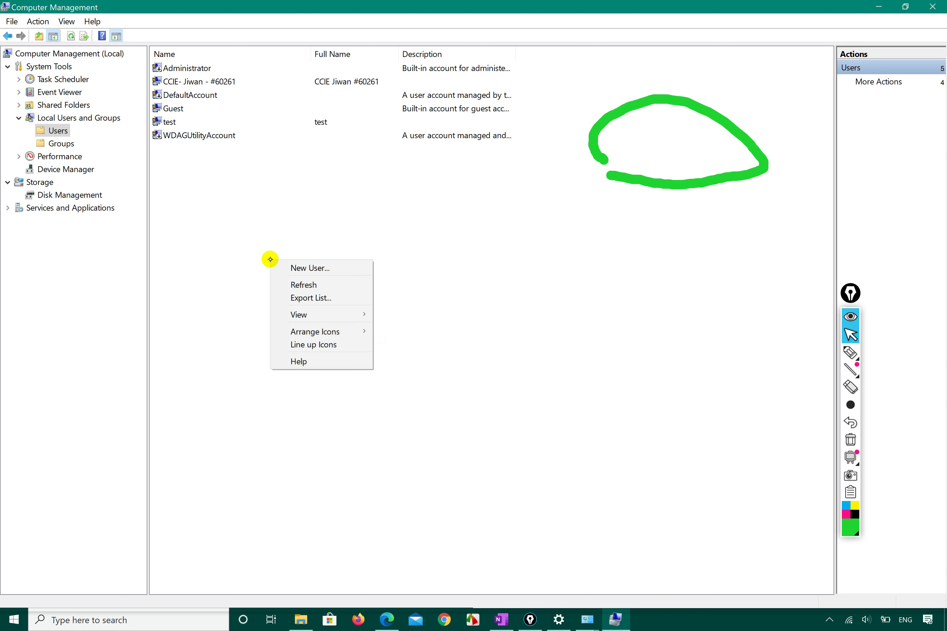
Start a New User and enter the user's username and full name
{"action": "left_click", "coordinate": [302, 267]}
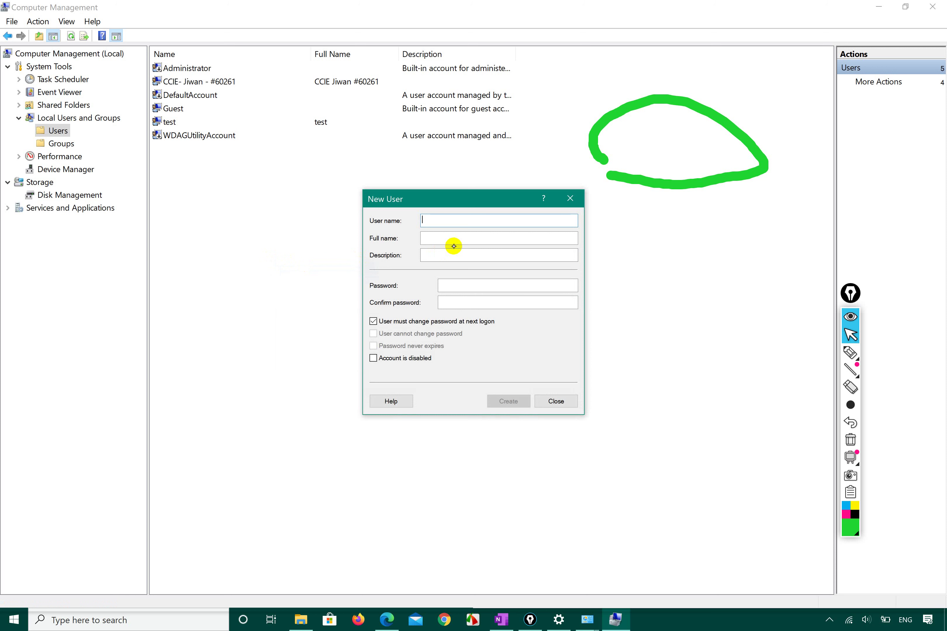
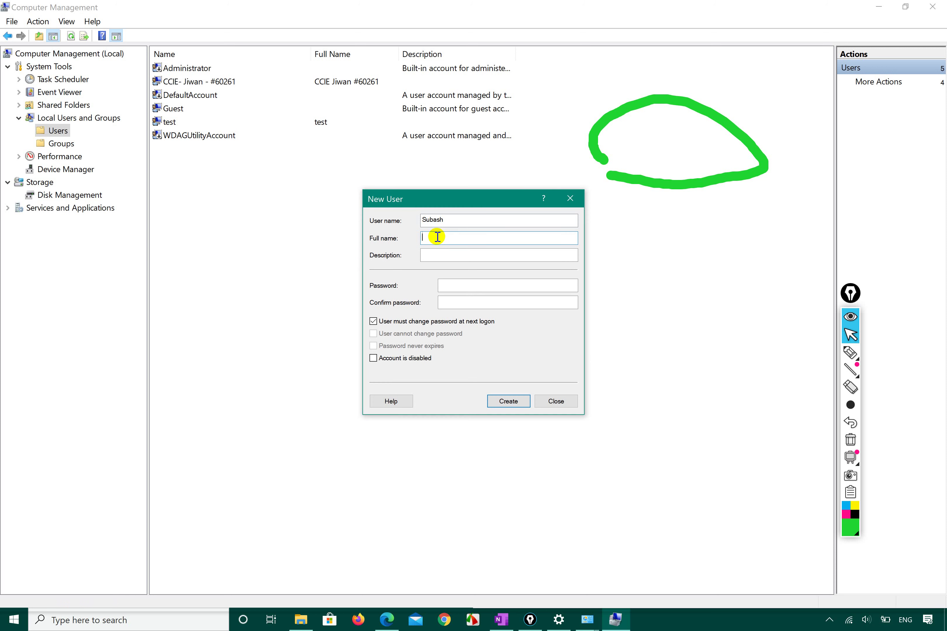
{"action": "left_click", "coordinate": [437, 237]}
{"action": "type", "text": "dhary"}
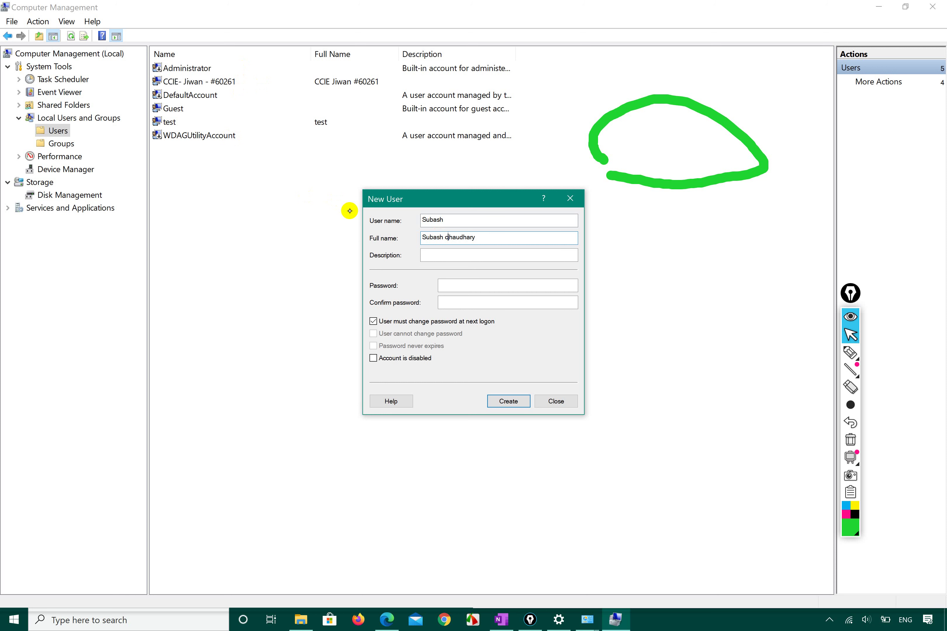
{"action": "key", "text": "BackSpace"}
{"action": "key", "text": "BackSpace"}
{"action": "type", "text": "C"}
Add the description 'Maile aaafai banako', keep the account enabled, and create the user
{"action": "left_click", "coordinate": [435, 256]}
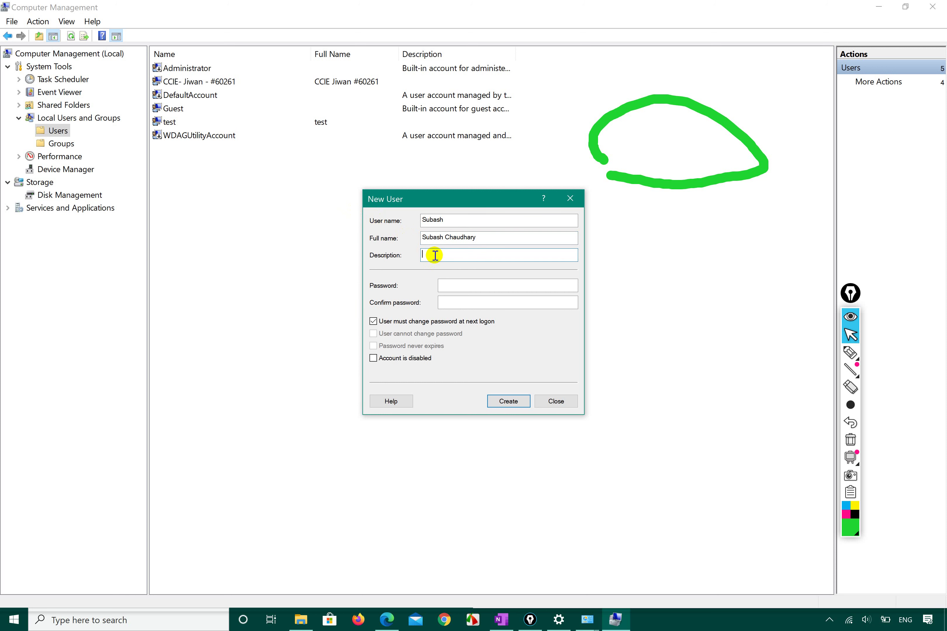
{"action": "left_click", "coordinate": [440, 67]}
{"action": "type", "text": "Maile aaafai banako"}
{"action": "left_click", "coordinate": [463, 286]}
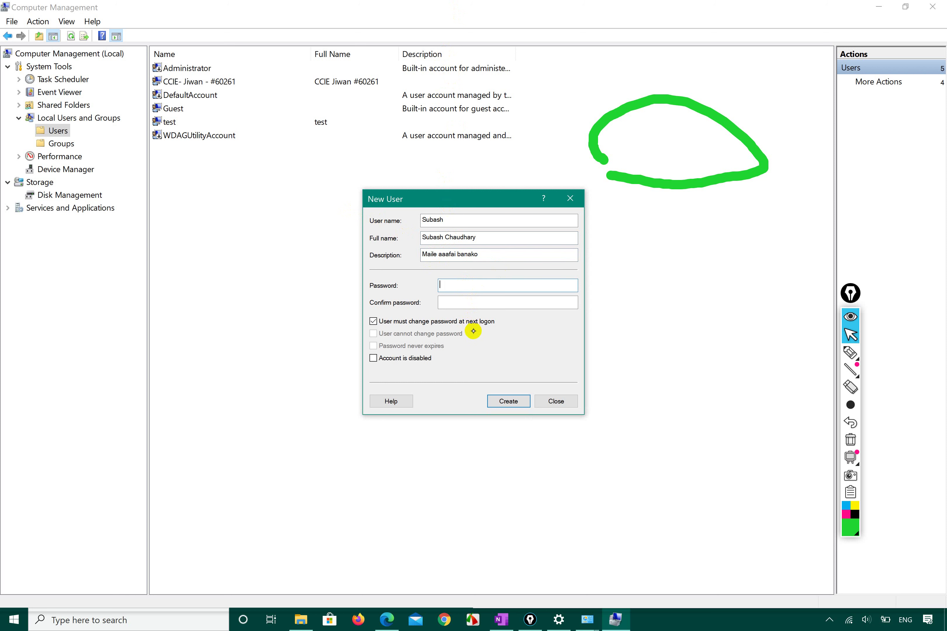
{"action": "left_click", "coordinate": [412, 359]}
{"action": "left_click", "coordinate": [394, 359]}
{"action": "left_click", "coordinate": [509, 403]}
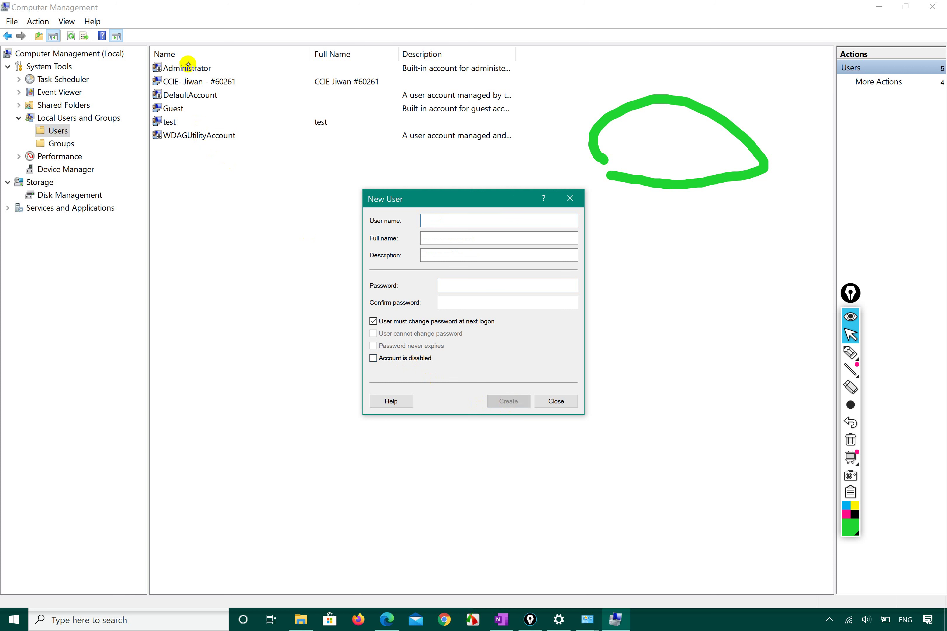
Close the New User dialog and refresh the Users list to show the new account
{"action": "left_click", "coordinate": [850, 353]}
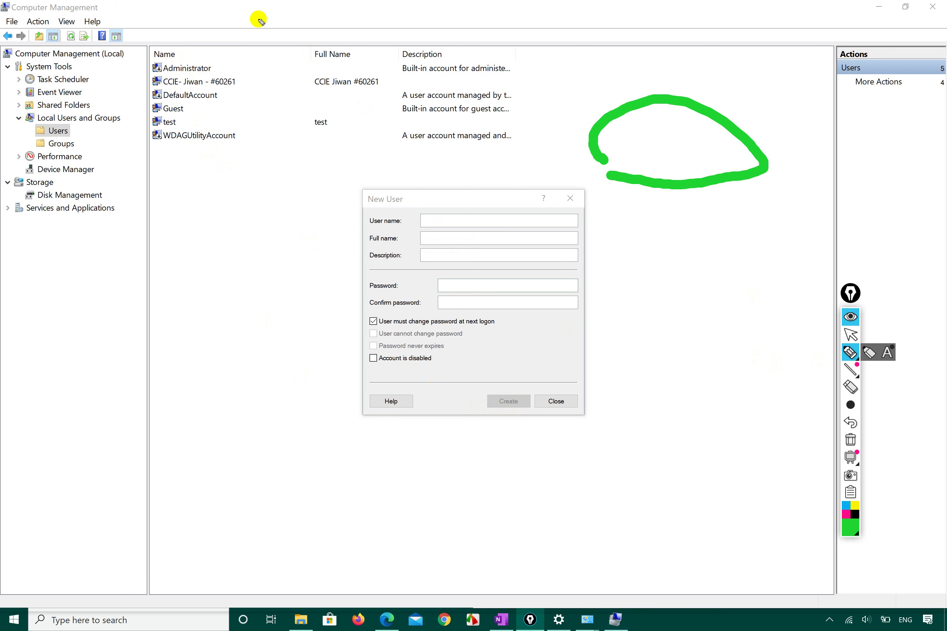
{"action": "mouse_move", "coordinate": [217, 26]}
{"action": "left_mouse_down"}
{"action": "mouse_move", "coordinate": [55, 137]}
{"action": "mouse_move", "coordinate": [253, 161]}
{"action": "mouse_move", "coordinate": [215, 36]}
{"action": "left_mouse_up"}
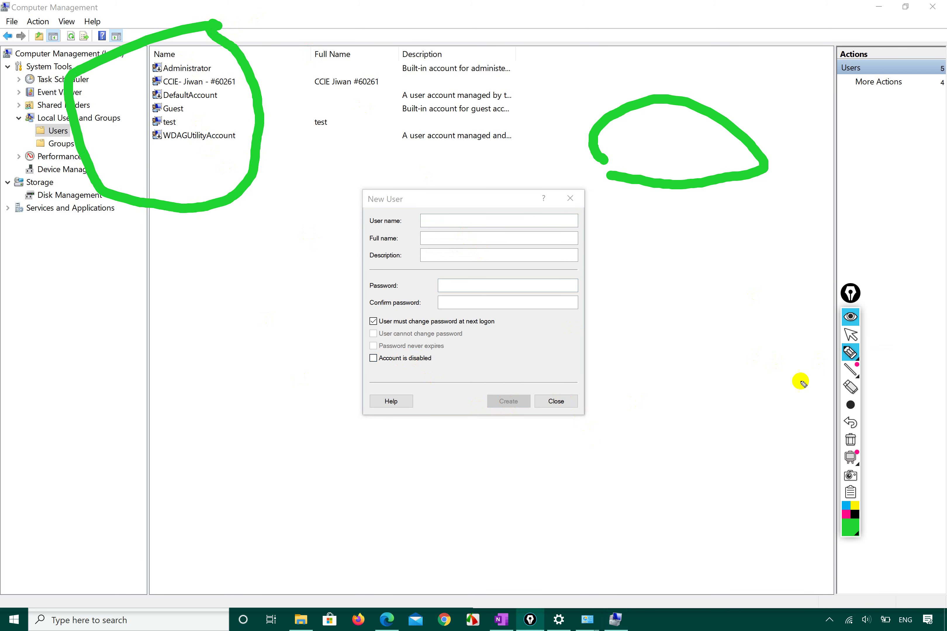
{"action": "left_click", "coordinate": [850, 334]}
{"action": "left_click", "coordinate": [565, 398]}
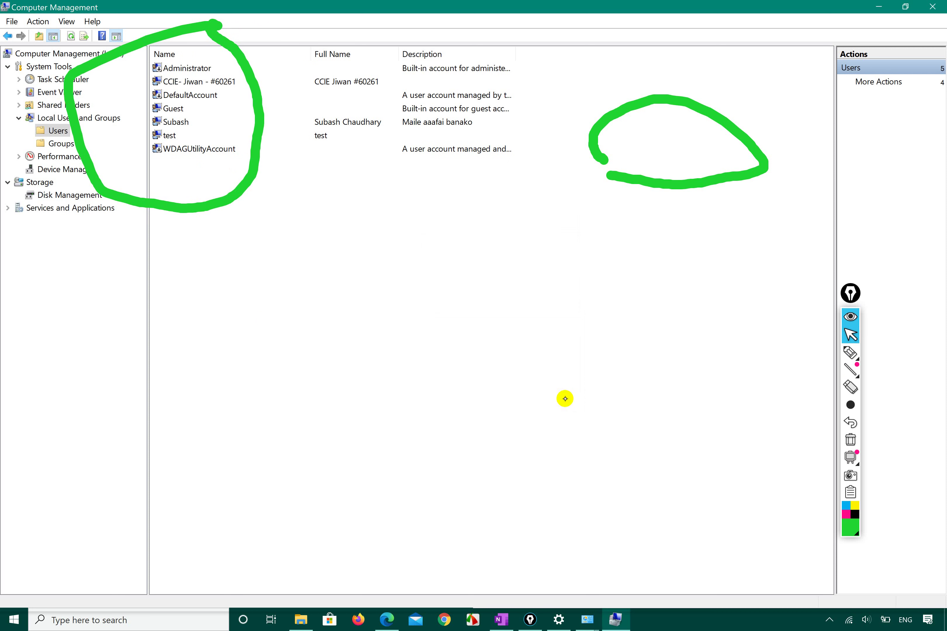
{"action": "right_click", "coordinate": [266, 243]}
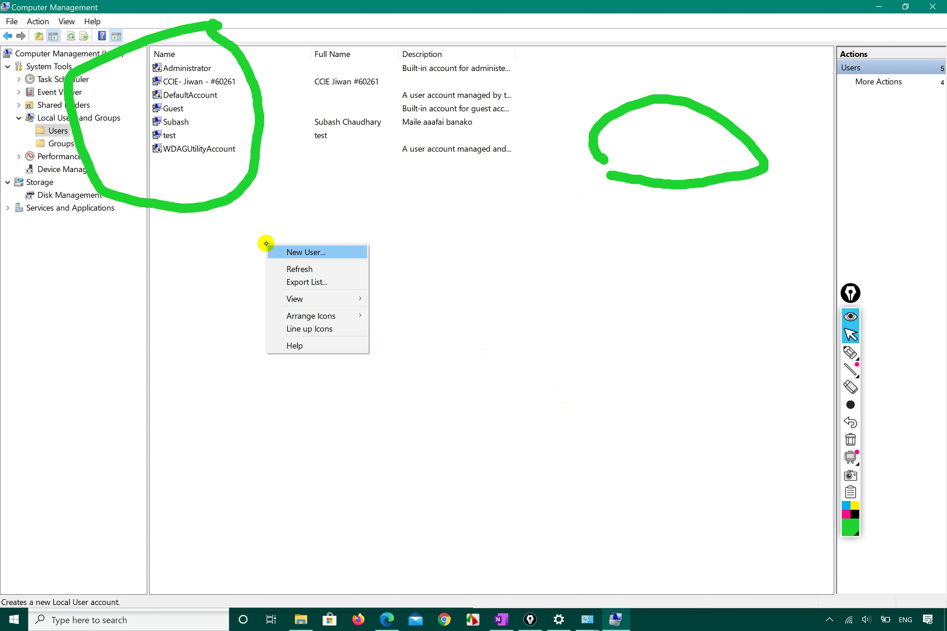
{"action": "left_click", "coordinate": [313, 269]}
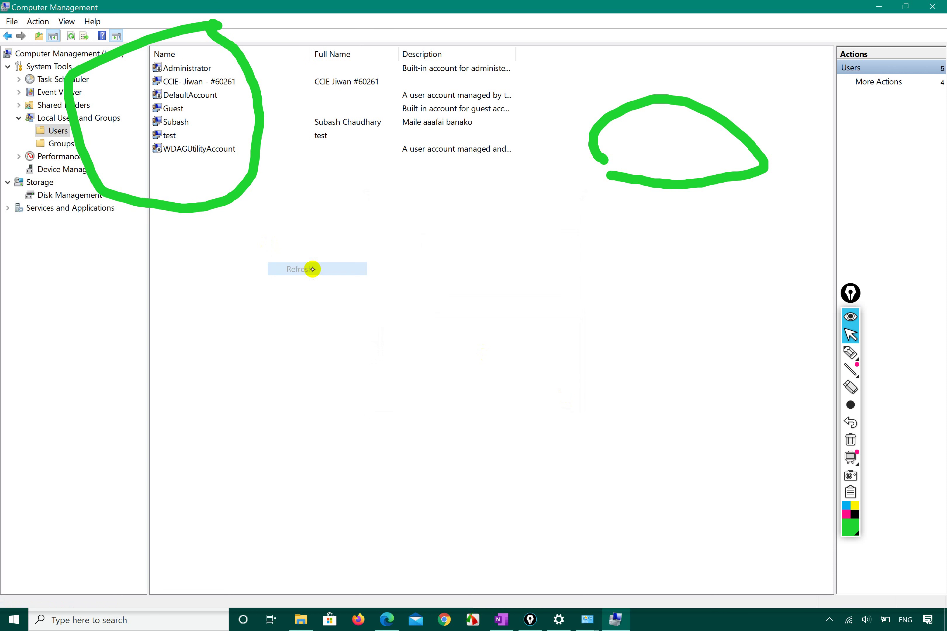
Select the new account and start renaming it twice, cancelling each time so the name stays
{"action": "left_click", "coordinate": [187, 120]}
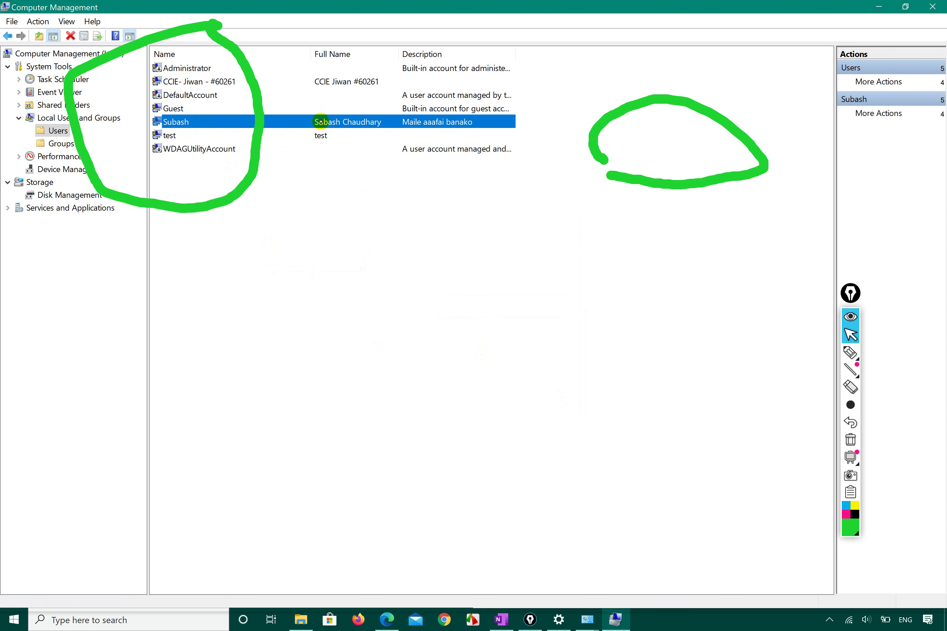
{"action": "key", "text": "F2"}
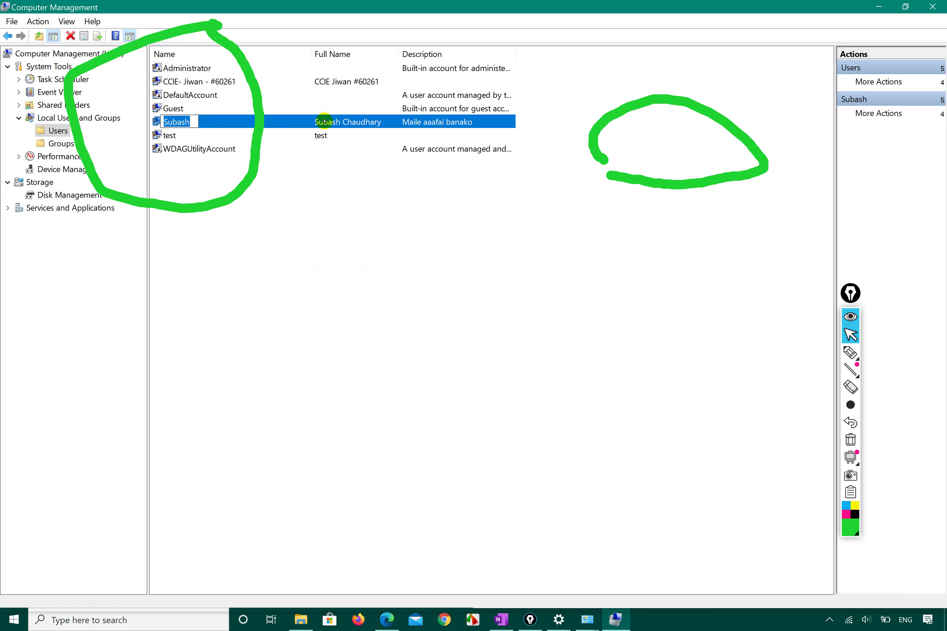
{"action": "key", "text": "Escape"}
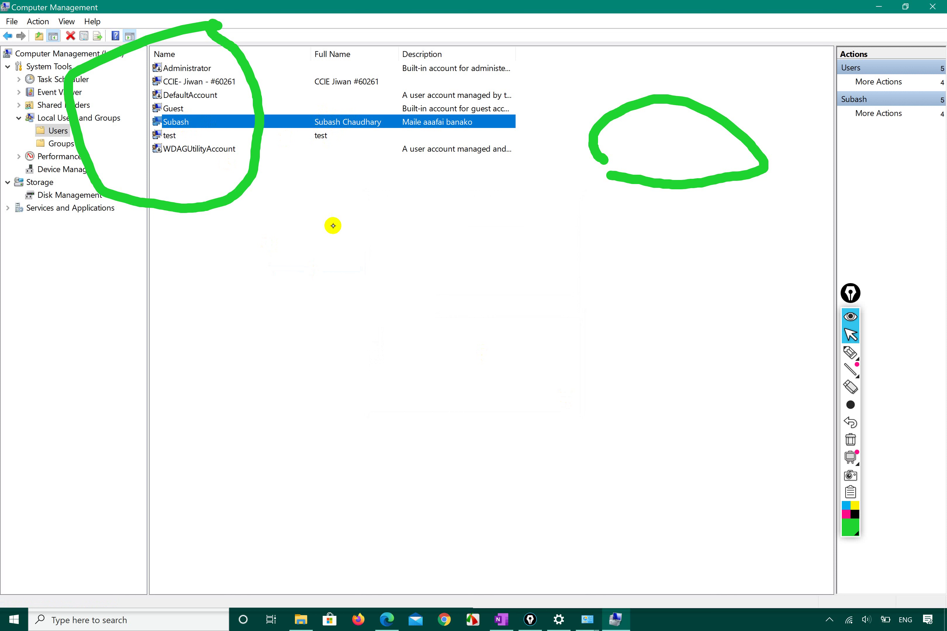
{"action": "left_click", "coordinate": [394, 263]}
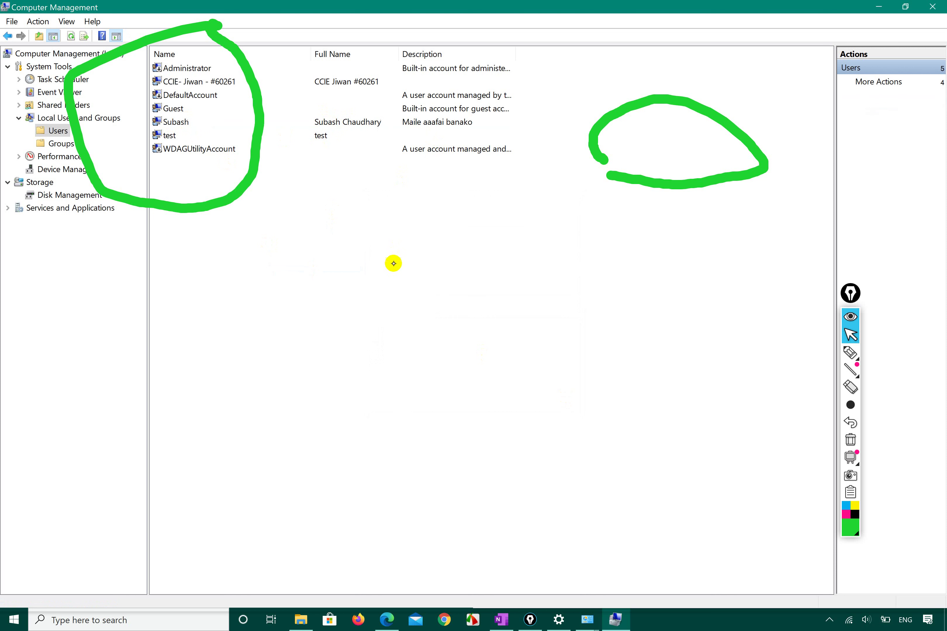
{"action": "left_click", "coordinate": [181, 122]}
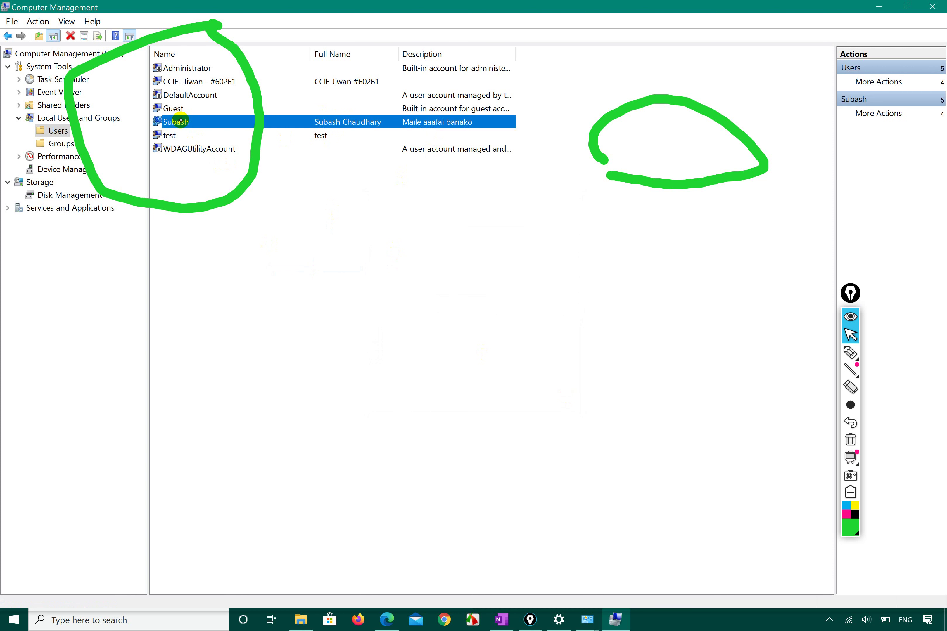
{"action": "right_click", "coordinate": [180, 120]}
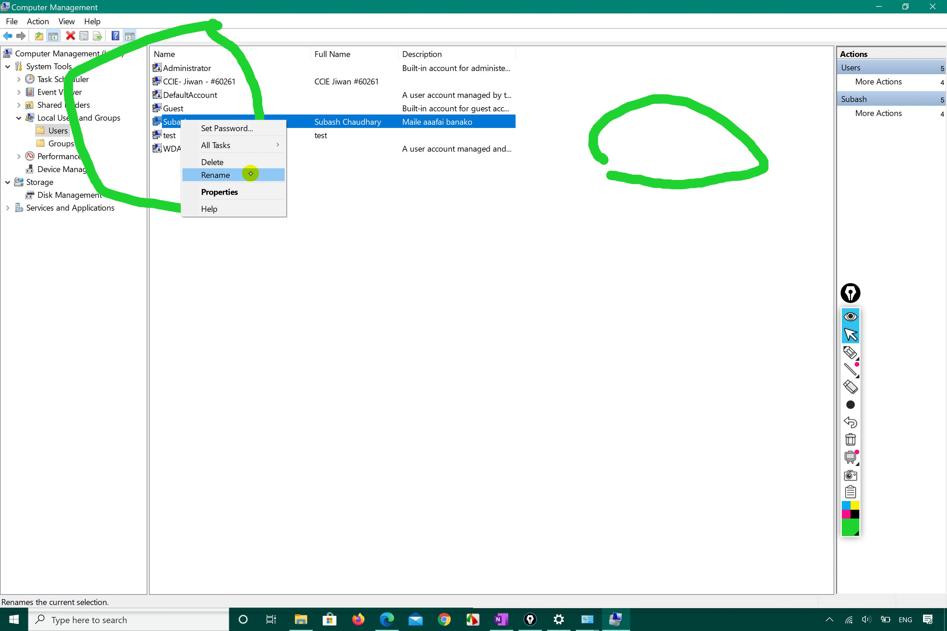
{"action": "left_click", "coordinate": [250, 174]}
{"action": "left_click", "coordinate": [260, 296]}
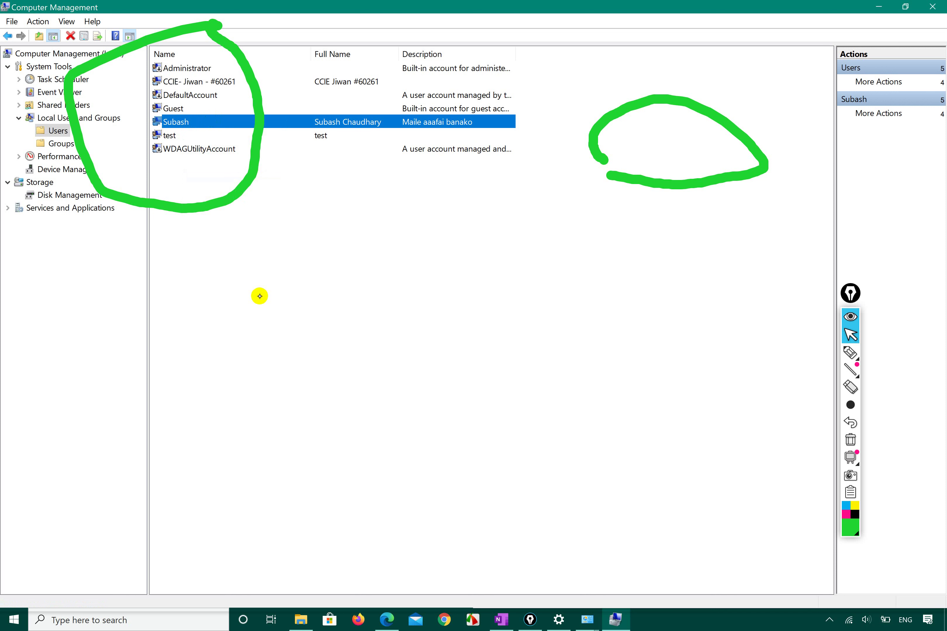
{"action": "left_click", "coordinate": [404, 240]}
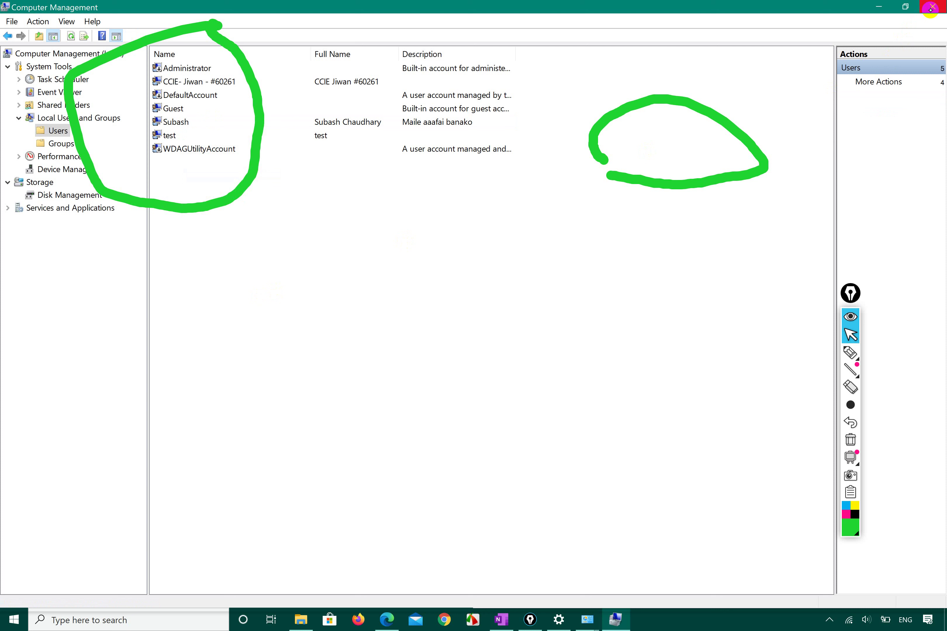
Close Computer Management and open the newly created account's Change an Account page
{"action": "left_click", "coordinate": [931, 7]}
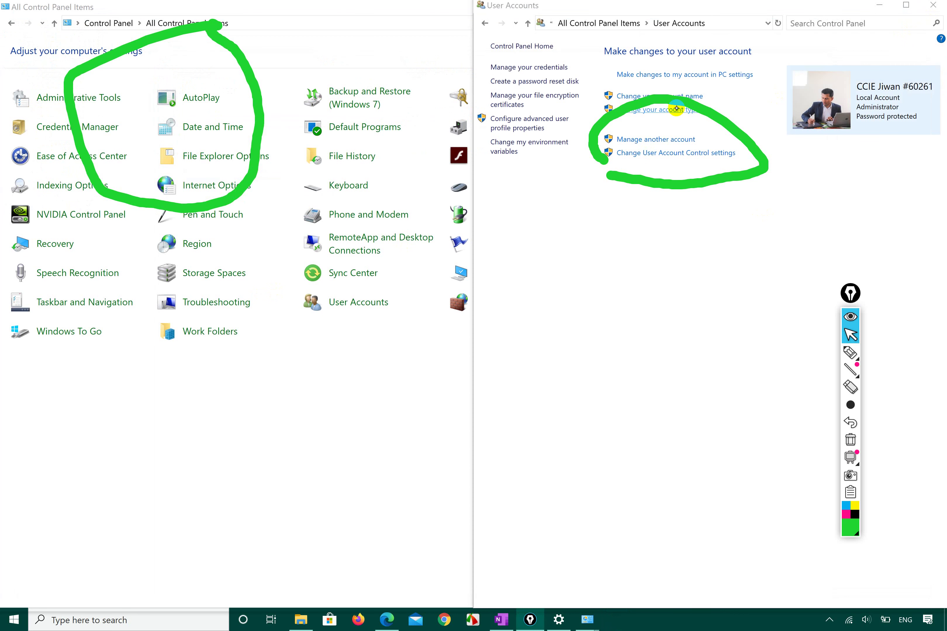
{"action": "left_click", "coordinate": [659, 140]}
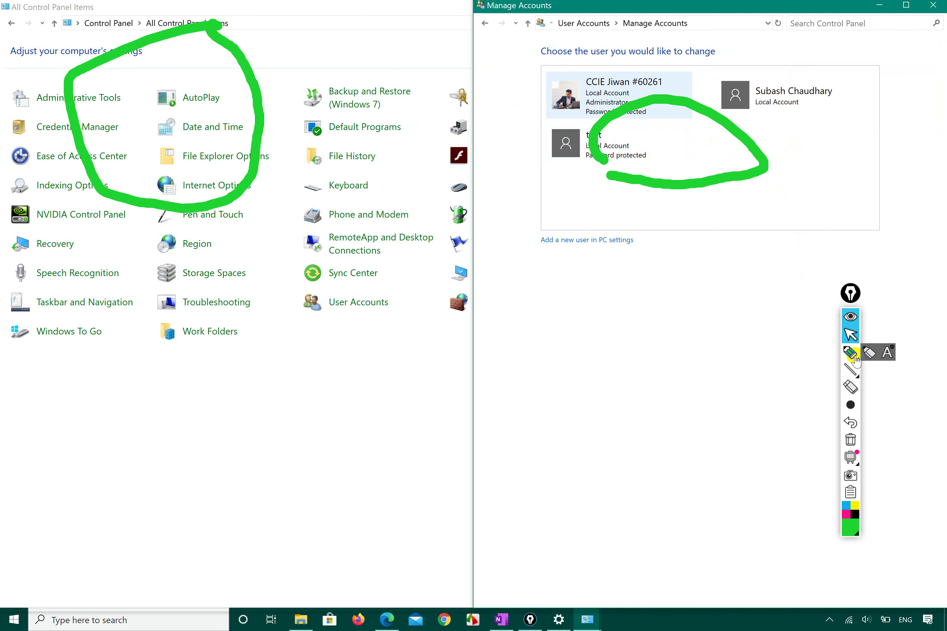
{"action": "left_click", "coordinate": [855, 439]}
{"action": "left_click", "coordinate": [855, 440]}
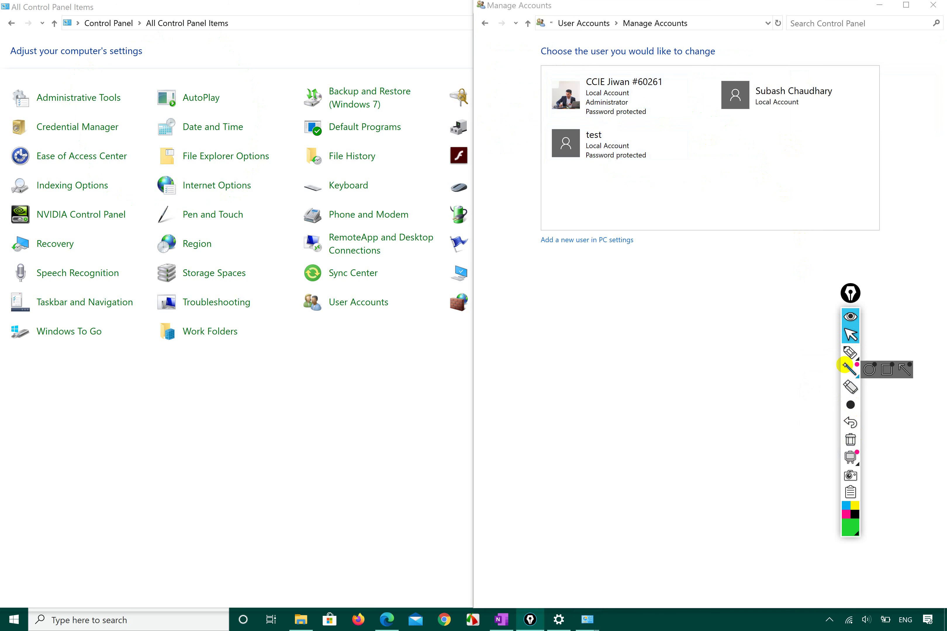
{"action": "left_click", "coordinate": [800, 93]}
{"action": "left_click", "coordinate": [800, 92]}
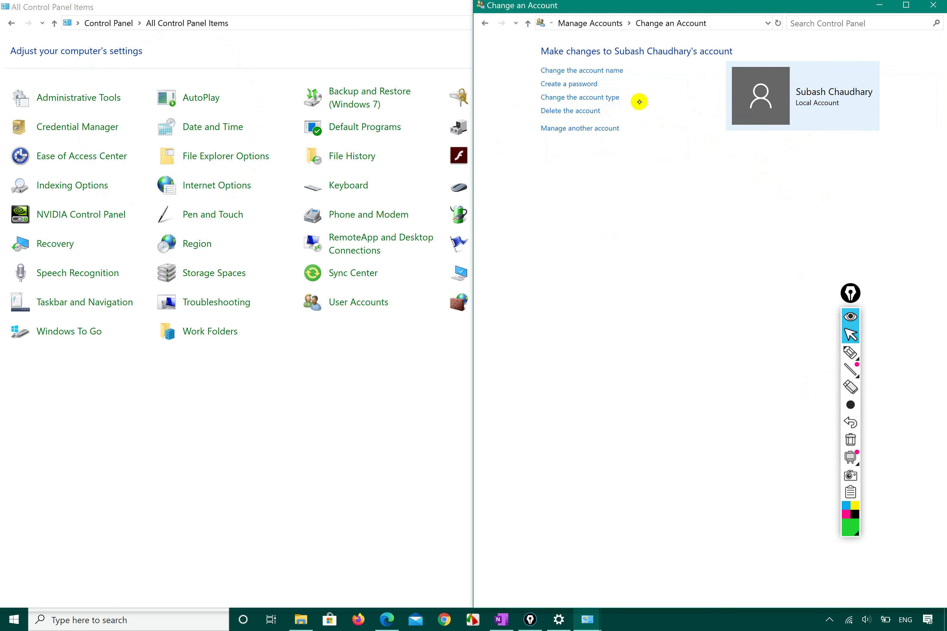
Open the account's rename page and type Computer as the new name
{"action": "left_click", "coordinate": [610, 68]}
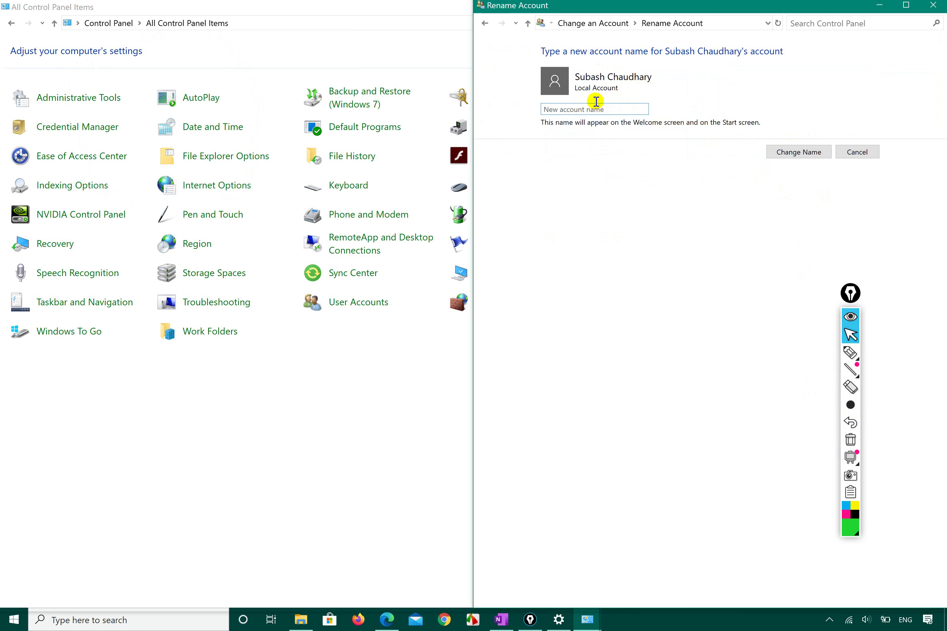
{"action": "left_click", "coordinate": [584, 110]}
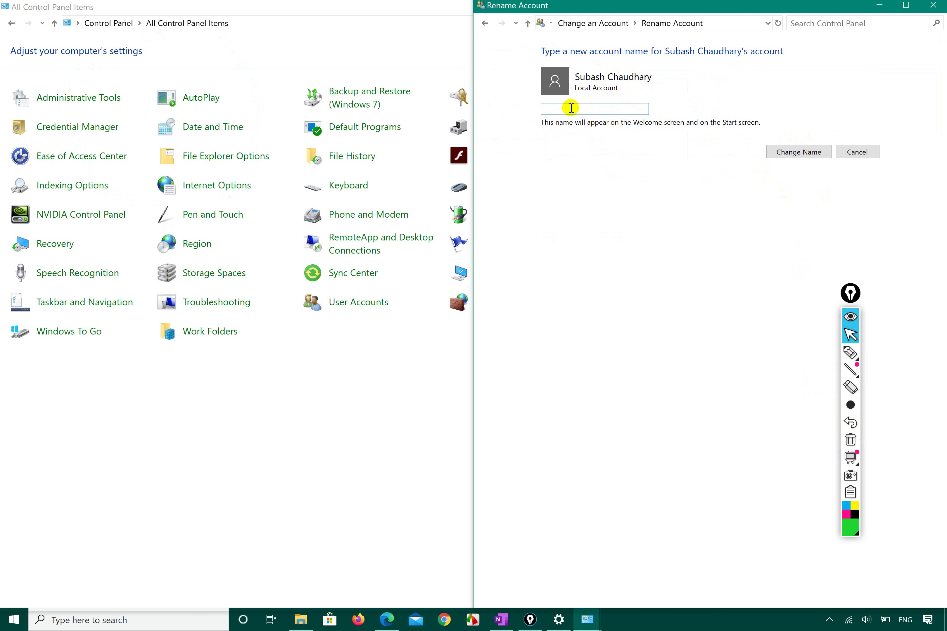
{"action": "type", "text": "C"}
{"action": "key", "text": "BackSpace"}
{"action": "type", "text": "COmputer"}
{"action": "key", "text": "BackSpace"}
Apply Computer as the account name and begin creating its password
{"action": "type", "text": "o"}
{"action": "left_click", "coordinate": [800, 152]}
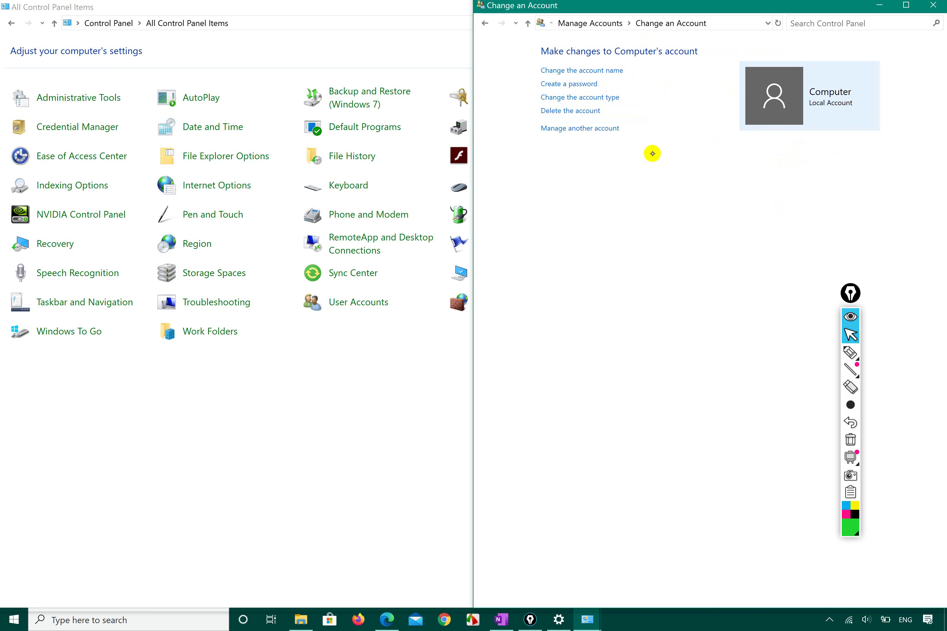
{"action": "left_click", "coordinate": [582, 84]}
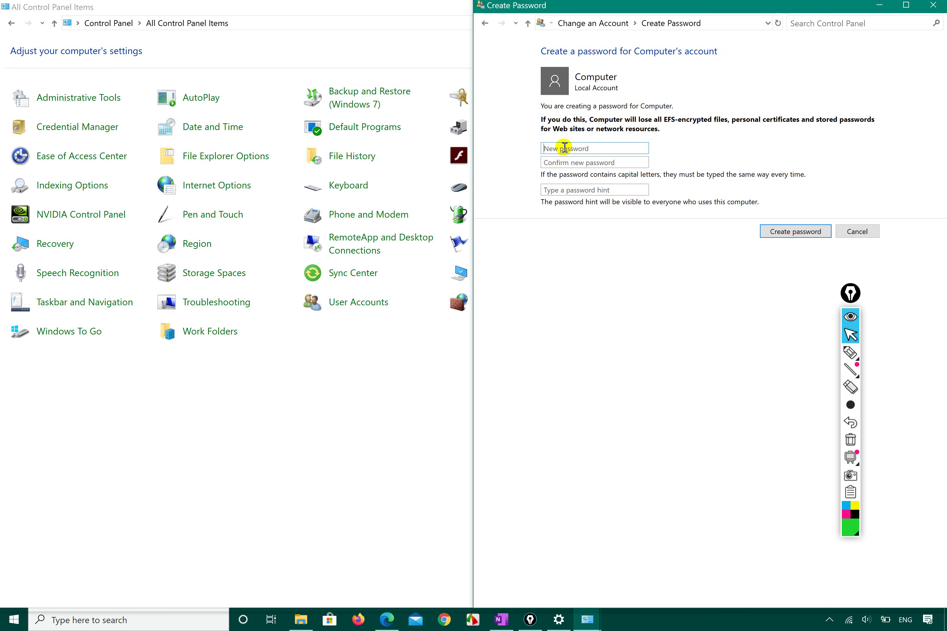
Enter and confirm a new password for Computer, then create it
{"action": "type", "text": "••••••"}
{"action": "key", "text": "BackSpace"}
{"action": "key", "text": "BackSpace"}
{"action": "key", "text": "BackSpace"}
{"action": "key", "text": "BackSpace"}
{"action": "type", "text": "••••••"}
{"action": "key", "text": "Tab"}
{"action": "type", "text": "••••••"}
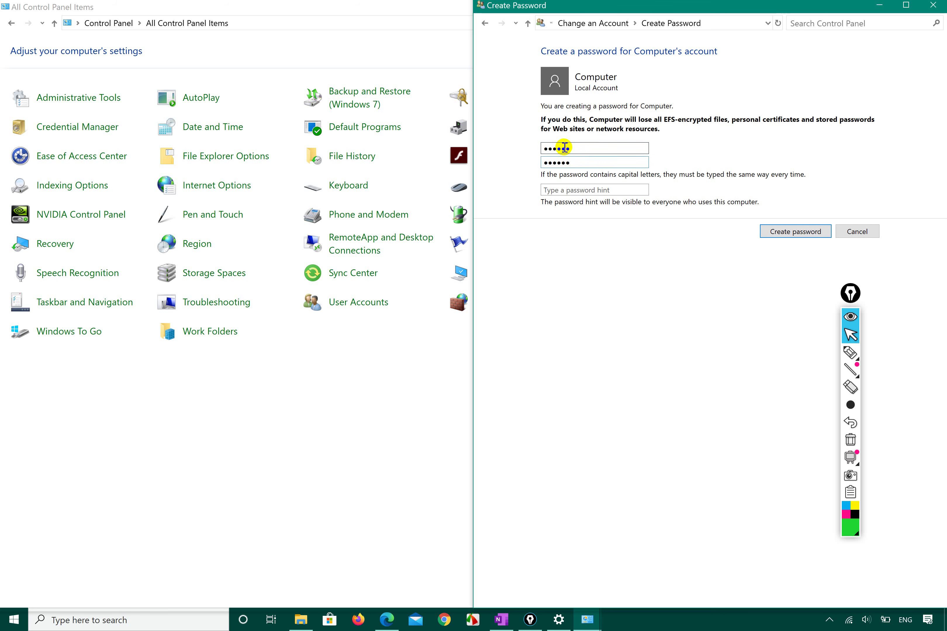
{"action": "left_click", "coordinate": [575, 191]}
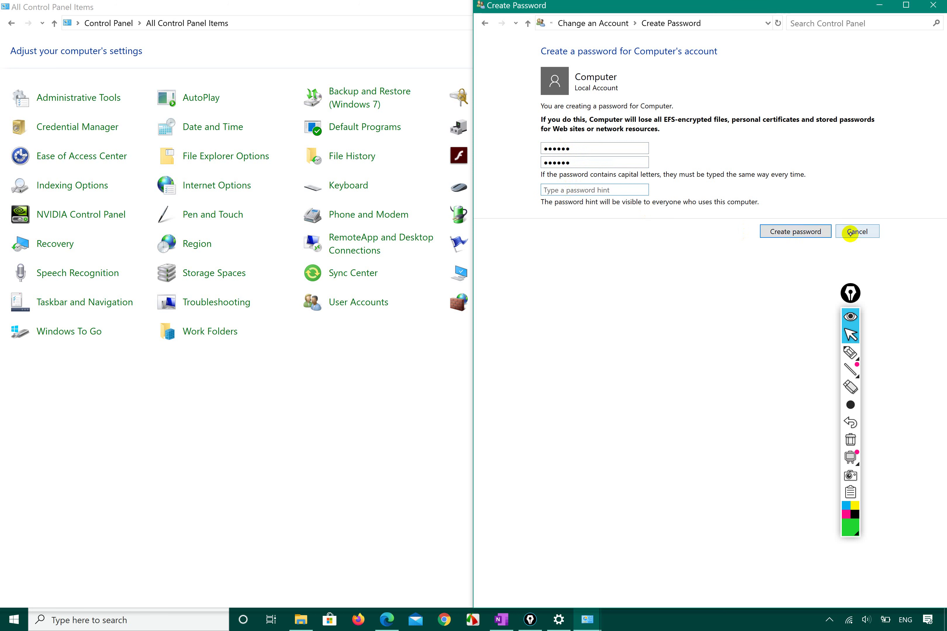
{"action": "double_click", "coordinate": [581, 148]}
{"action": "double_click", "coordinate": [590, 162]}
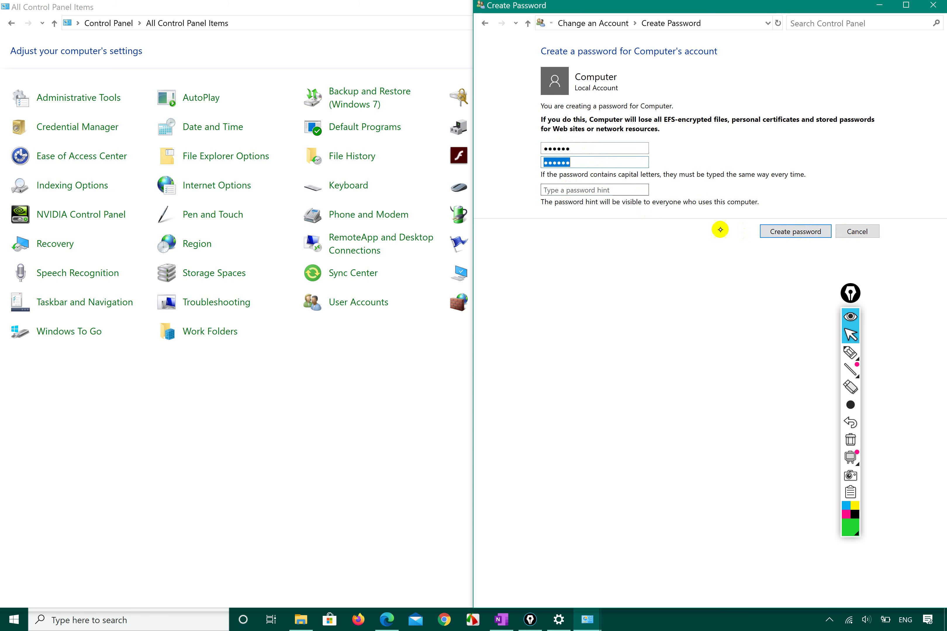
{"action": "left_click", "coordinate": [786, 232]}
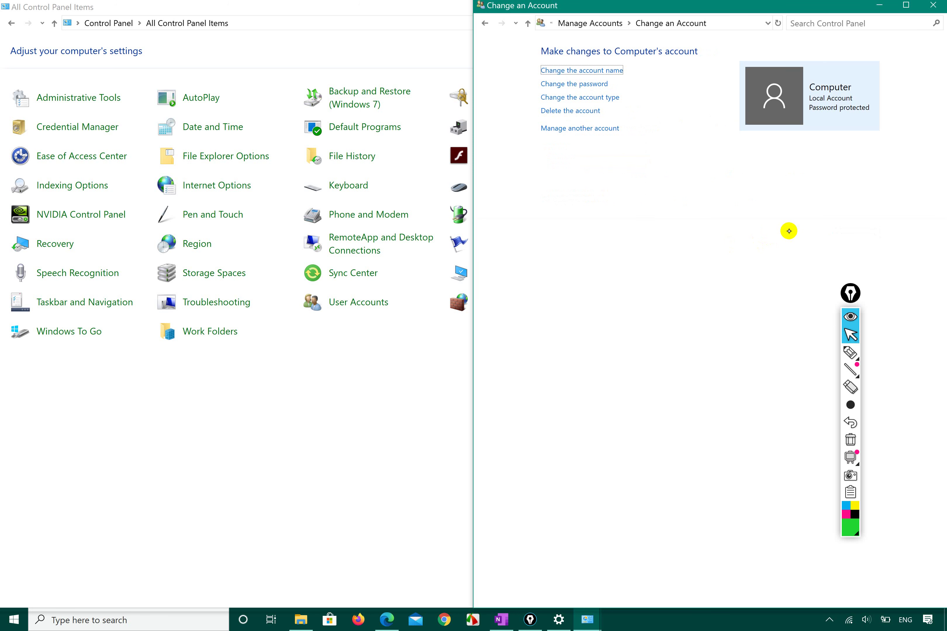
Cancel the password change for Computer, leaving it unchanged, and open the account type options
{"action": "left_click", "coordinate": [586, 84]}
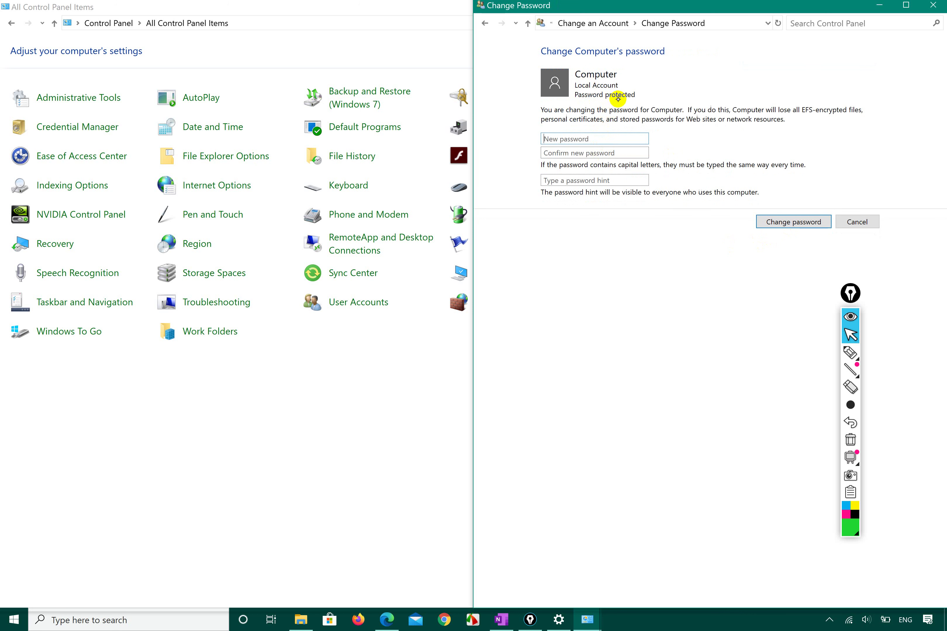
{"action": "left_click", "coordinate": [562, 152]}
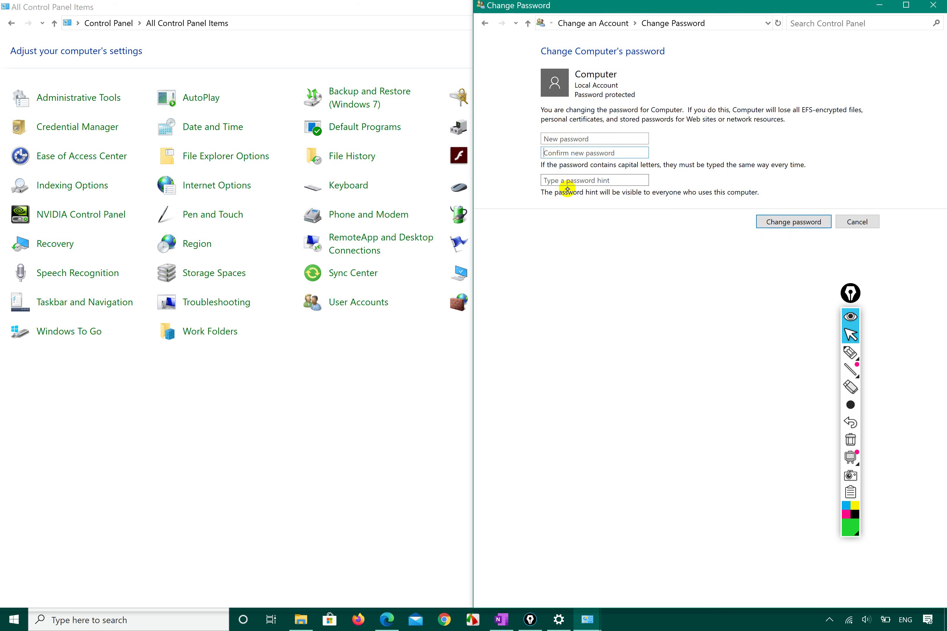
{"action": "left_click", "coordinate": [863, 221]}
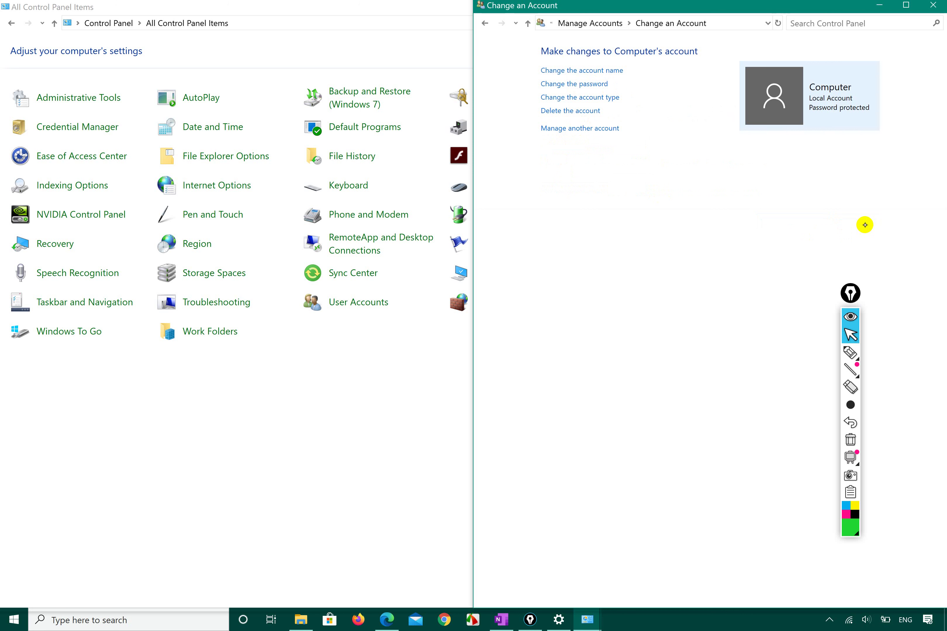
{"action": "left_click", "coordinate": [581, 99]}
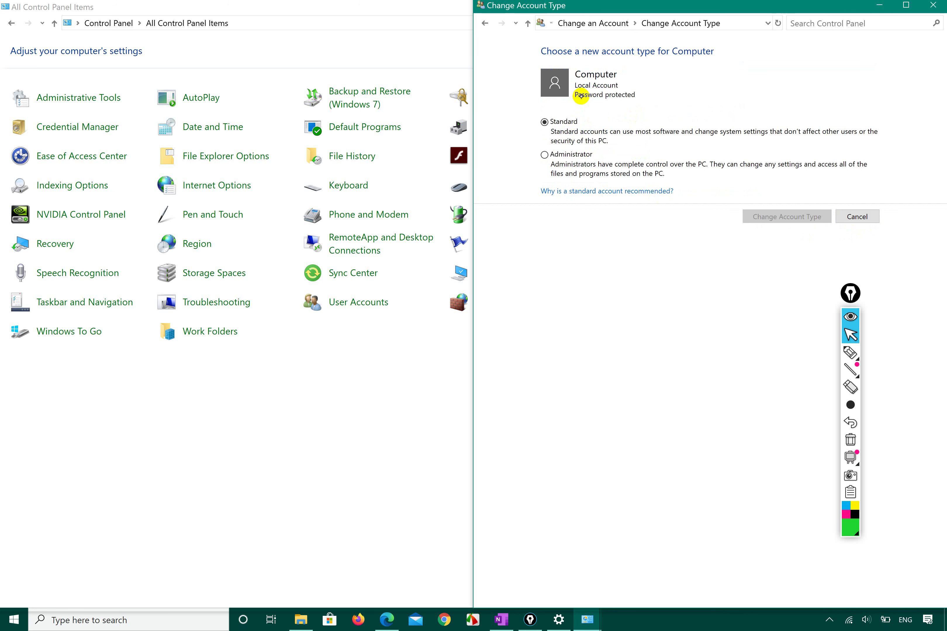
Leave Computer as Standard, cancel the type change, and return to Manage Accounts
{"action": "left_click", "coordinate": [554, 154]}
{"action": "left_click", "coordinate": [562, 121]}
{"action": "left_click", "coordinate": [558, 155]}
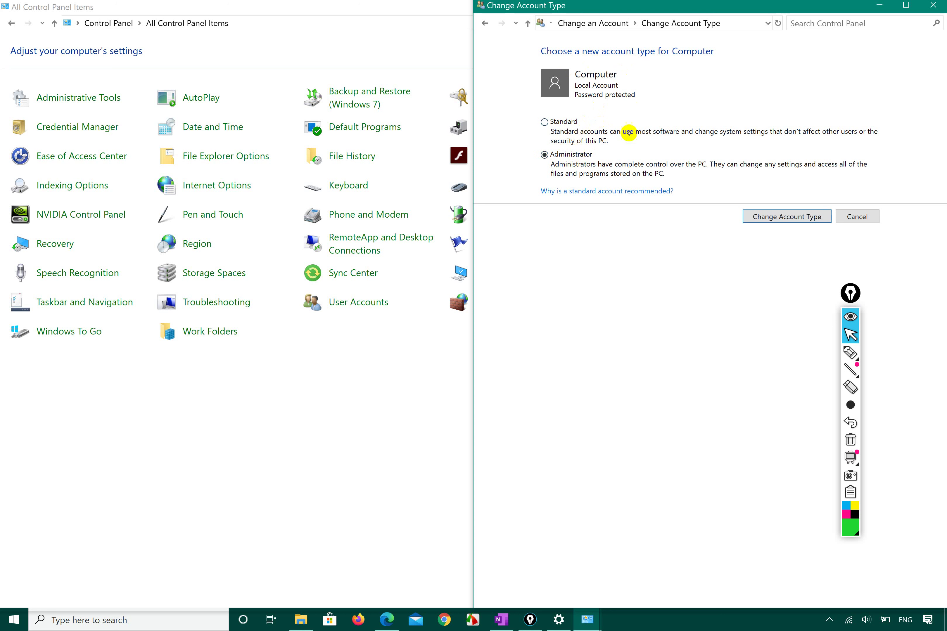
{"action": "left_click", "coordinate": [583, 128]}
{"action": "left_click", "coordinate": [572, 123]}
{"action": "left_click", "coordinate": [870, 216]}
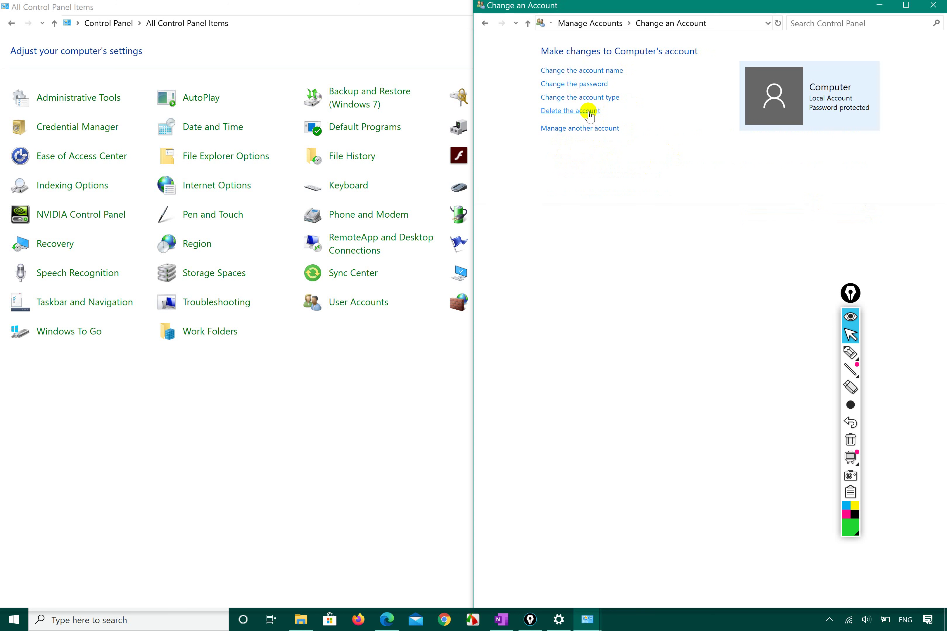
{"action": "left_click", "coordinate": [588, 111]}
{"action": "left_click", "coordinate": [605, 20]}
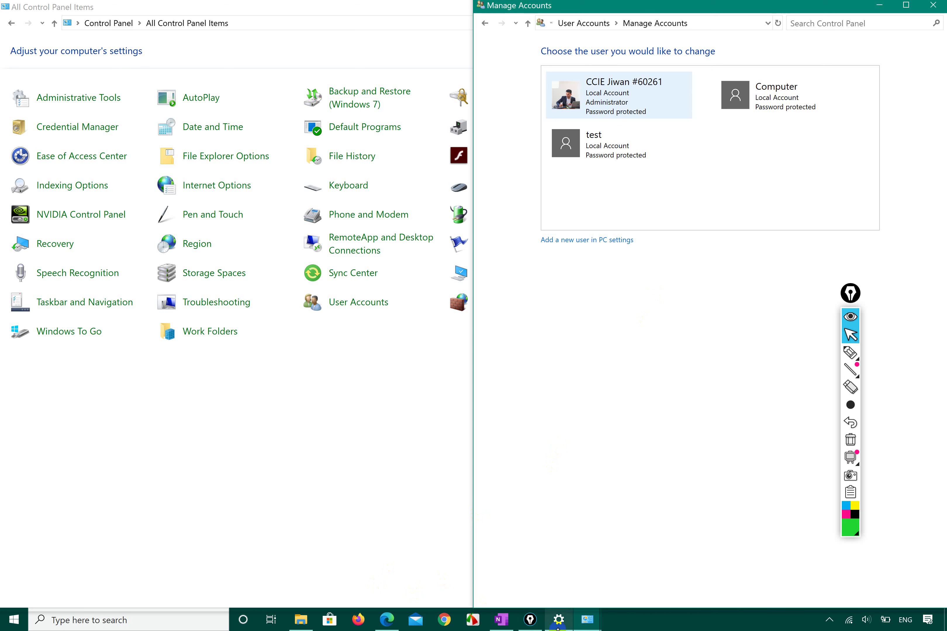
View All Control Panel Items as Large icons, open Administrative Tools, and select Computer Management
{"action": "left_click", "coordinate": [587, 620]}
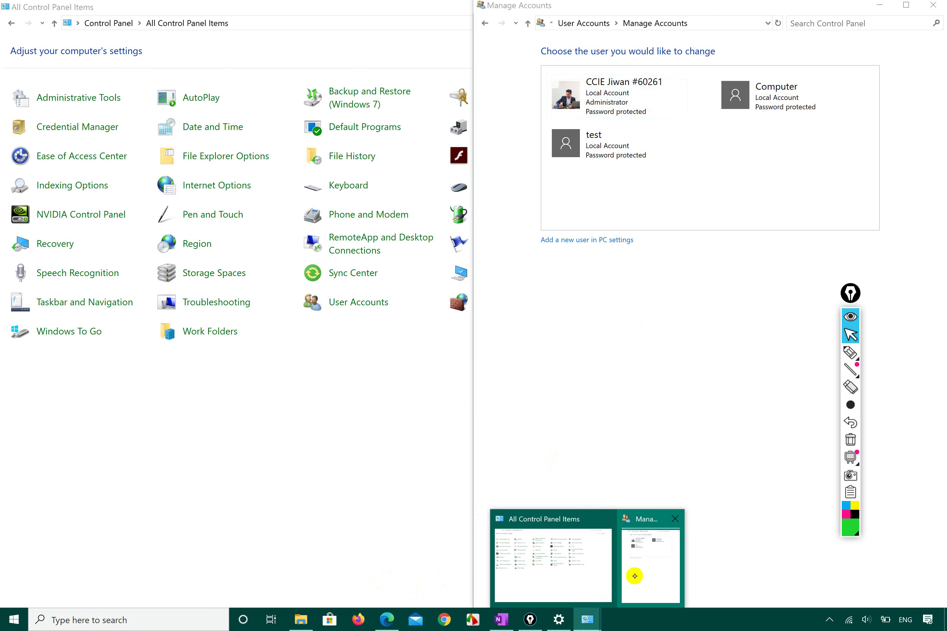
{"action": "left_click", "coordinate": [313, 456]}
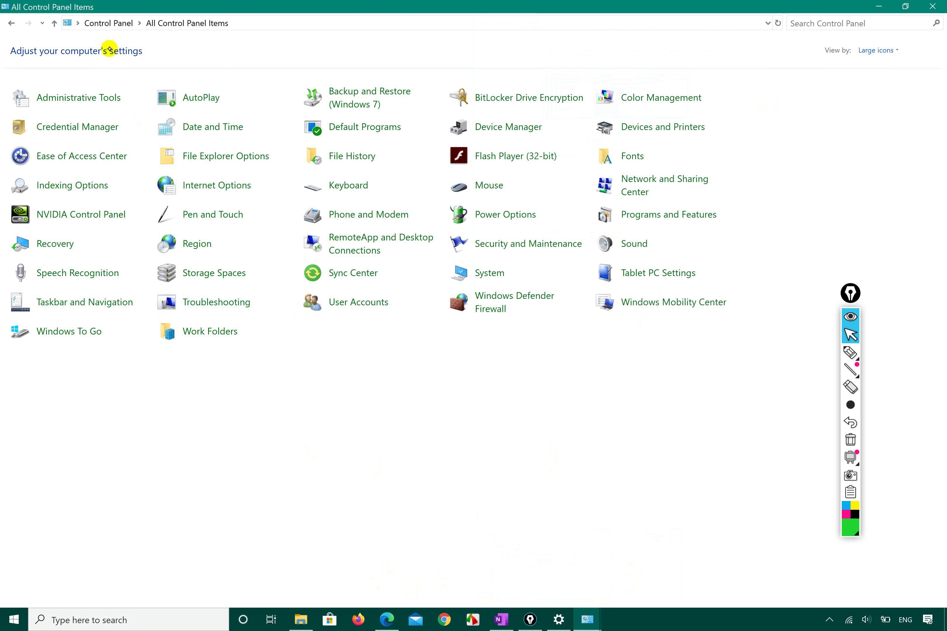
{"action": "left_click", "coordinate": [112, 23]}
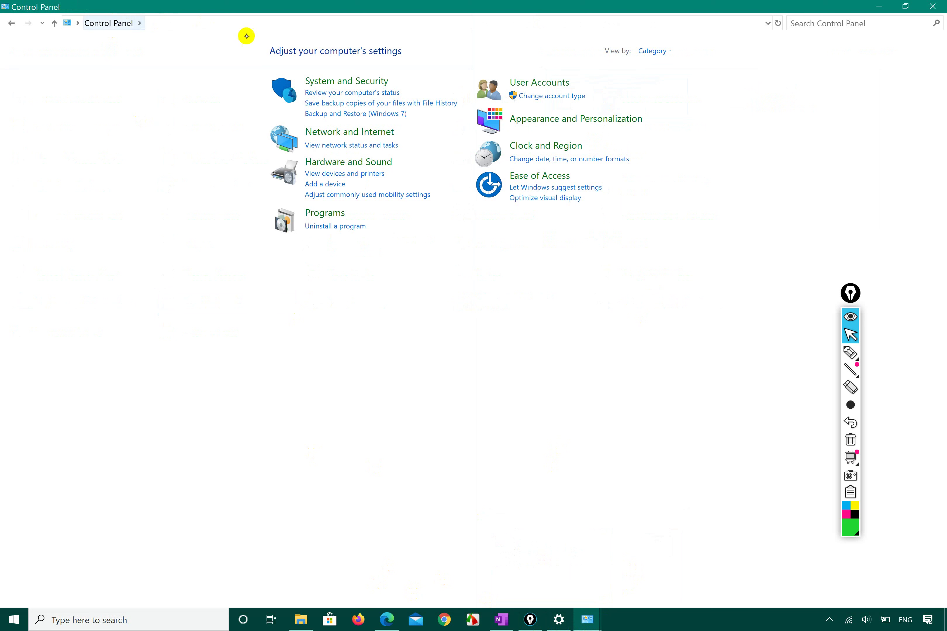
{"action": "left_click", "coordinate": [653, 51]}
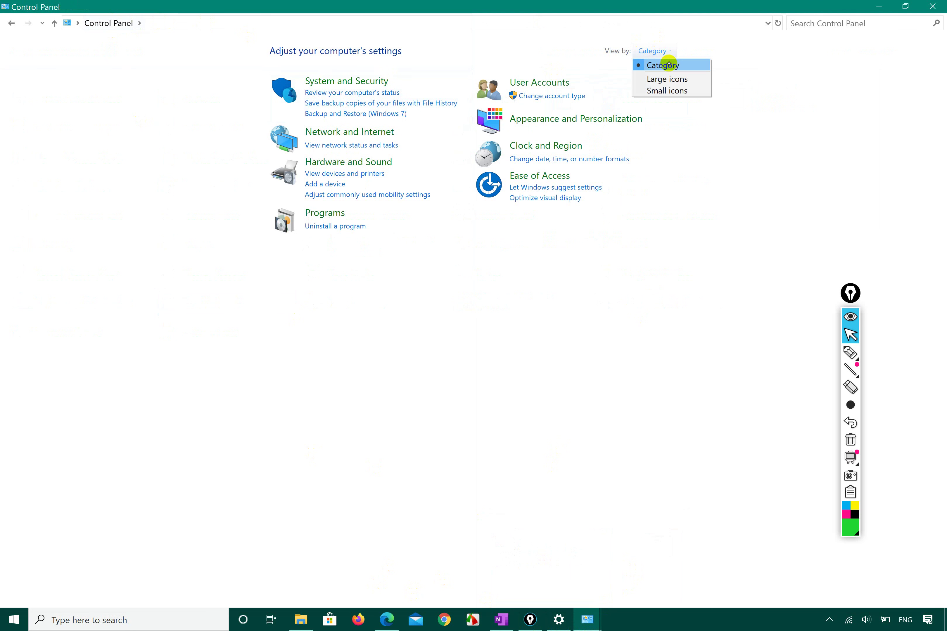
{"action": "left_click", "coordinate": [670, 79]}
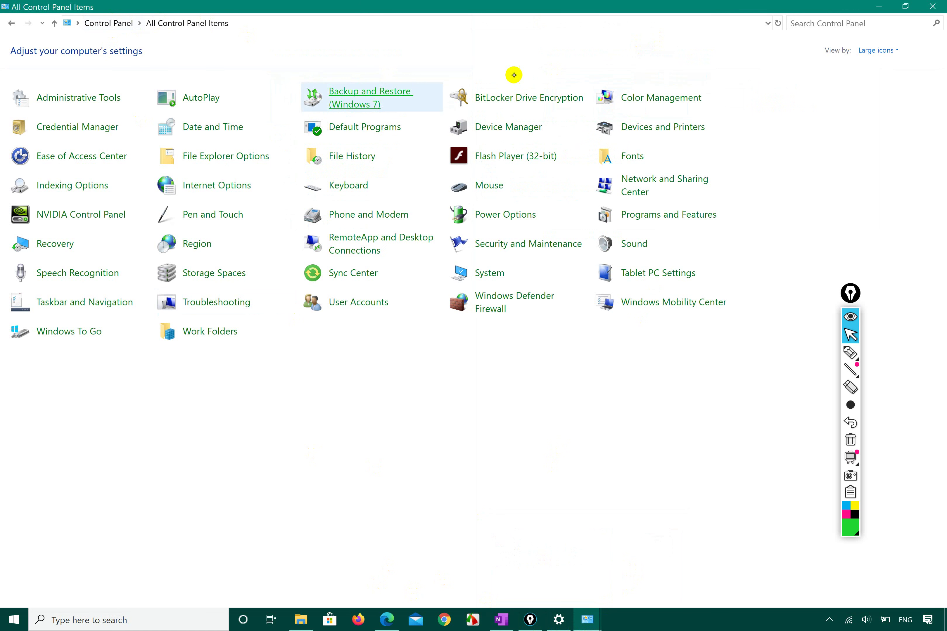
{"action": "left_click", "coordinate": [87, 98]}
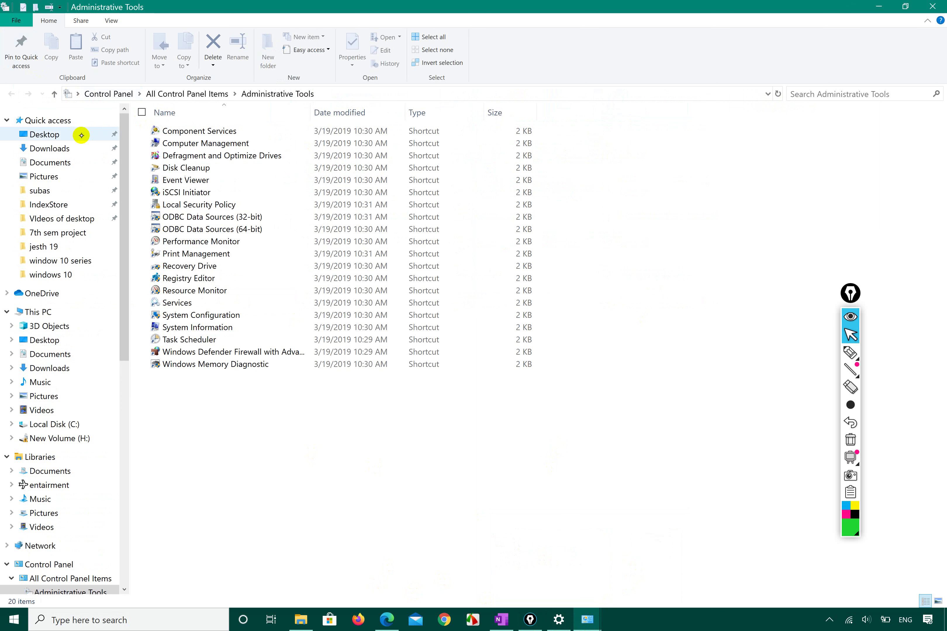
{"action": "left_click", "coordinate": [193, 140]}
Launch Computer Management and expand Local Users and Groups with a wider tree pane
{"action": "double_click", "coordinate": [193, 140]}
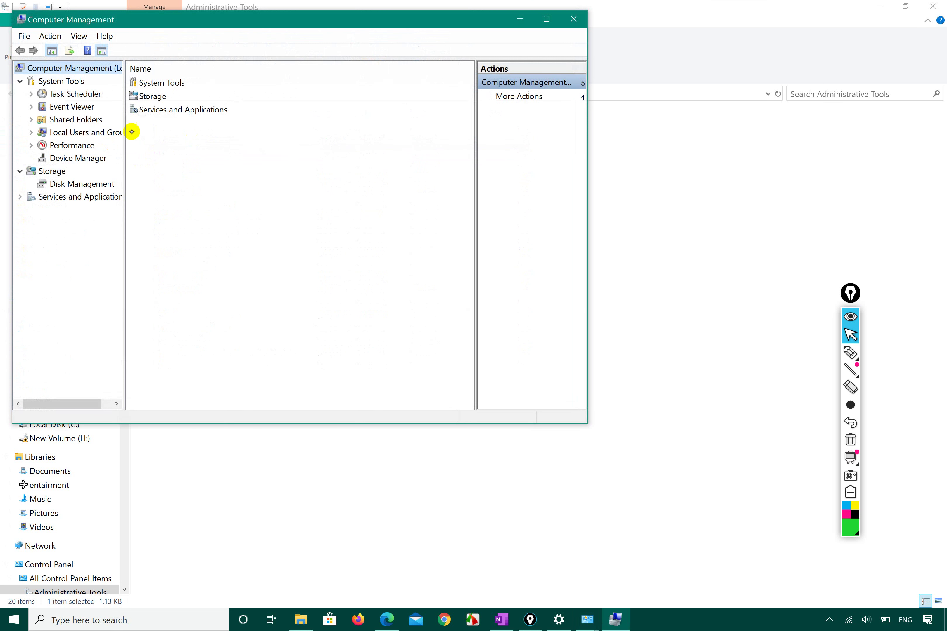
{"action": "left_click", "coordinate": [30, 133]}
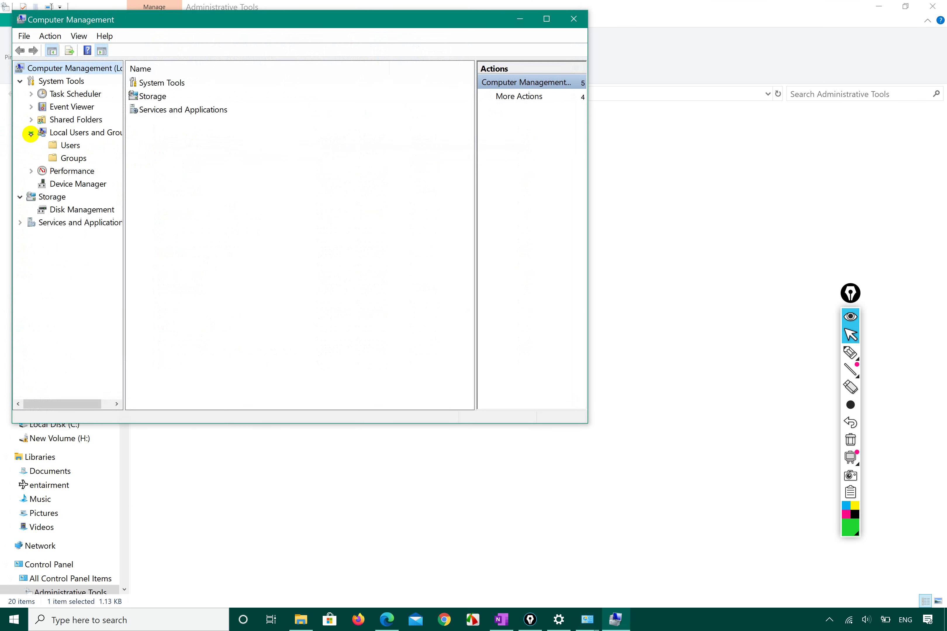
{"action": "left_click_drag", "start_coordinate": [124, 145], "coordinate": [227, 139]}
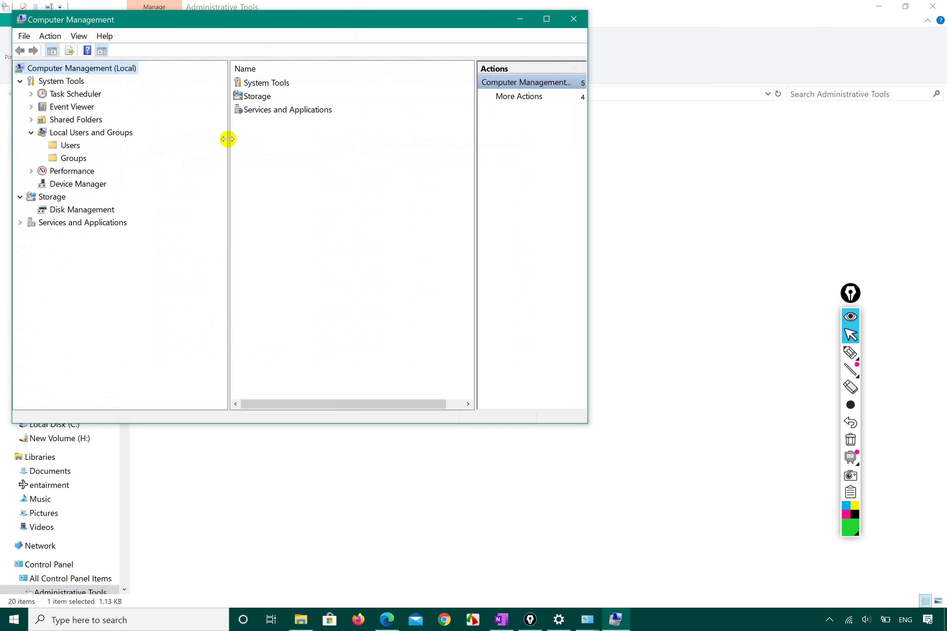
{"action": "left_click", "coordinate": [125, 133]}
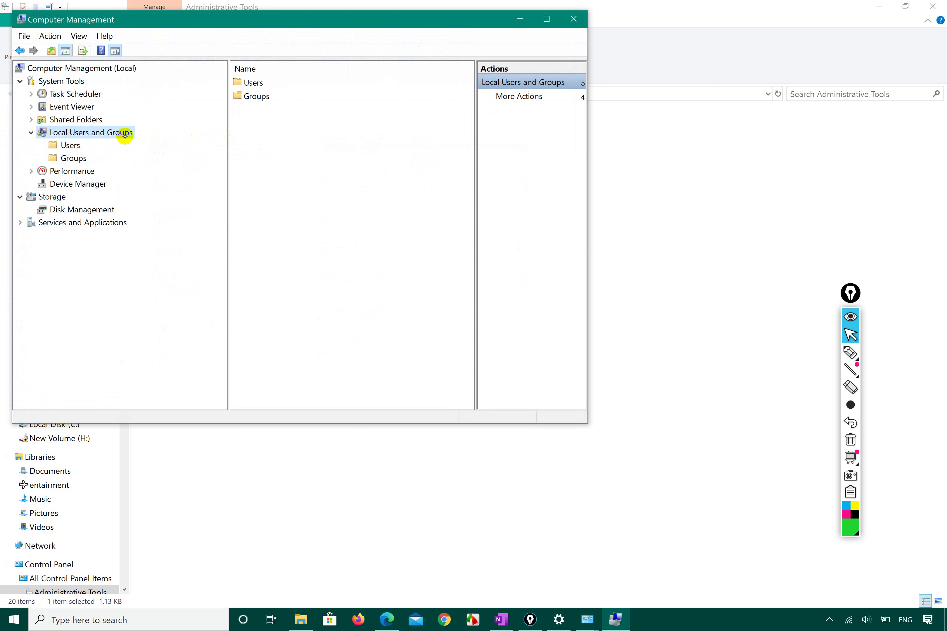
Show the Users list with widened panes and Name column, selecting the Computer account
{"action": "left_click", "coordinate": [851, 353]}
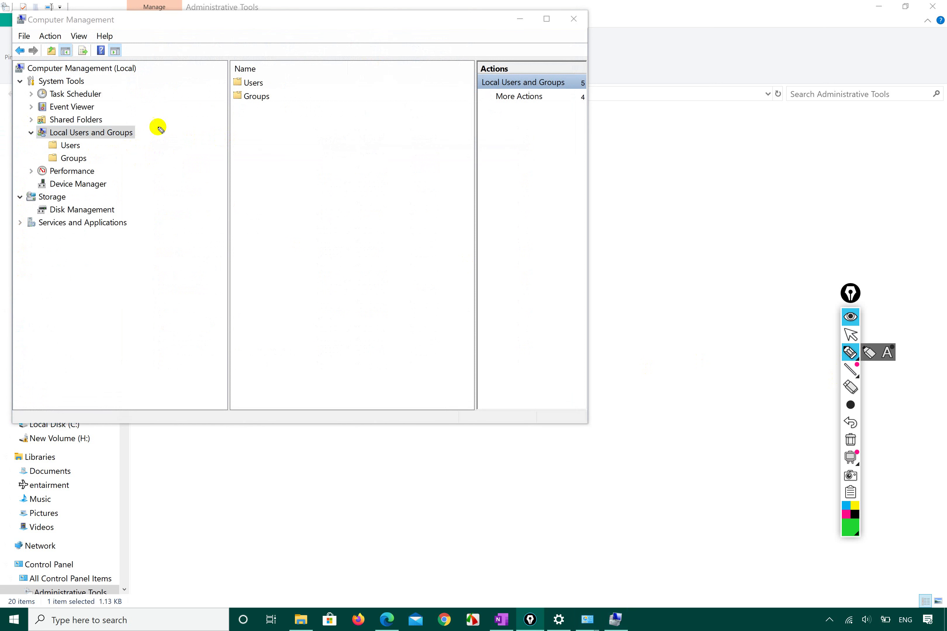
{"action": "mouse_move", "coordinate": [78, 144]}
{"action": "left_mouse_down"}
{"action": "mouse_move", "coordinate": [105, 155]}
{"action": "mouse_move", "coordinate": [121, 140]}
{"action": "left_mouse_up"}
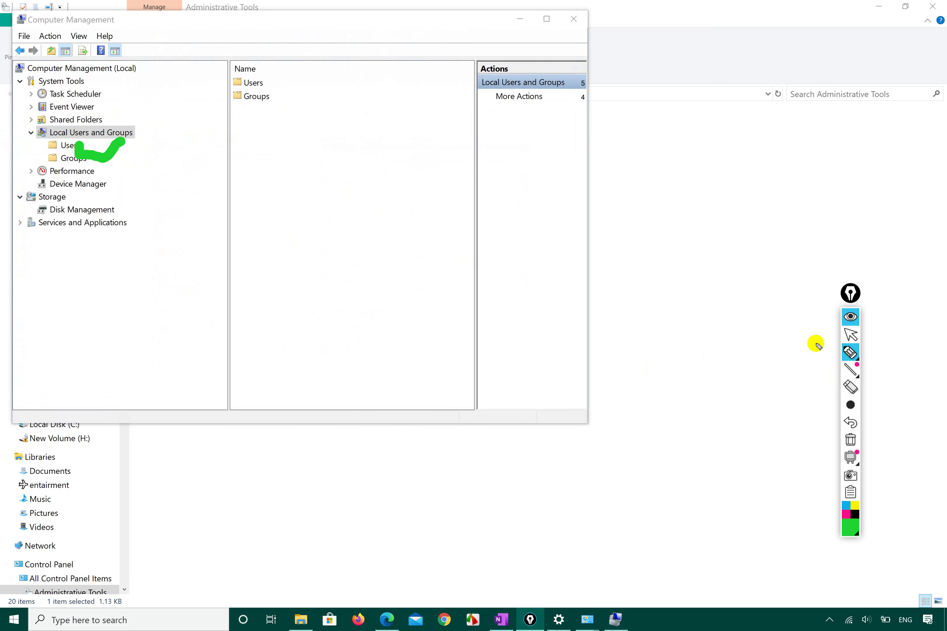
{"action": "left_click", "coordinate": [850, 335]}
{"action": "left_click", "coordinate": [66, 144]}
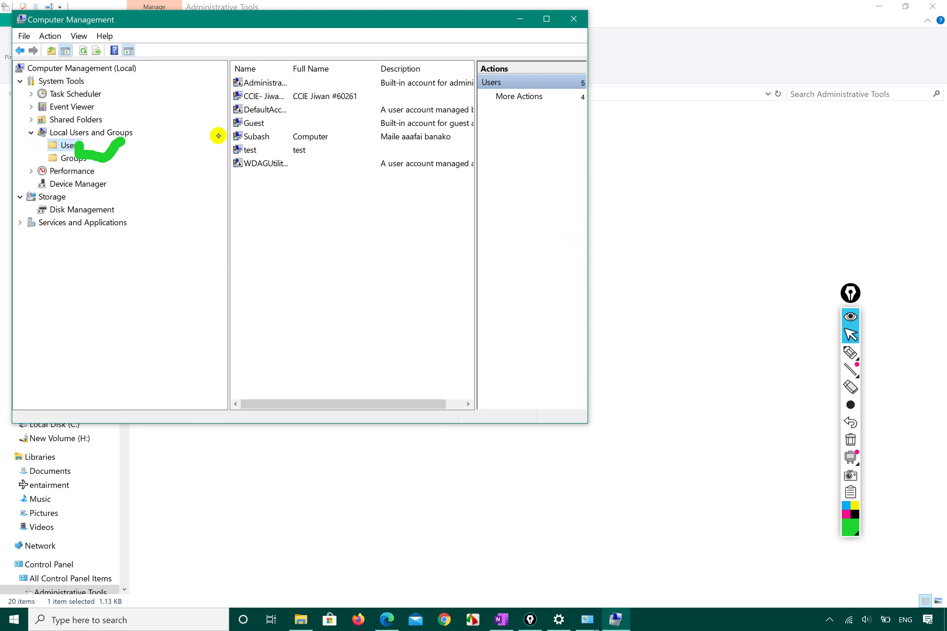
{"action": "left_click_drag", "start_coordinate": [474, 113], "coordinate": [551, 114]}
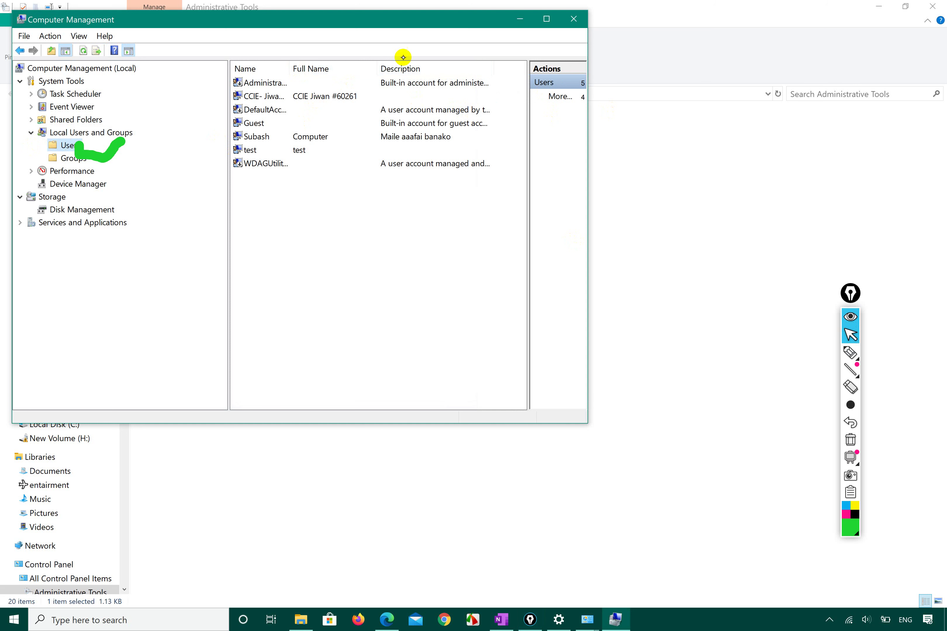
{"action": "left_click_drag", "start_coordinate": [289, 67], "coordinate": [353, 67]}
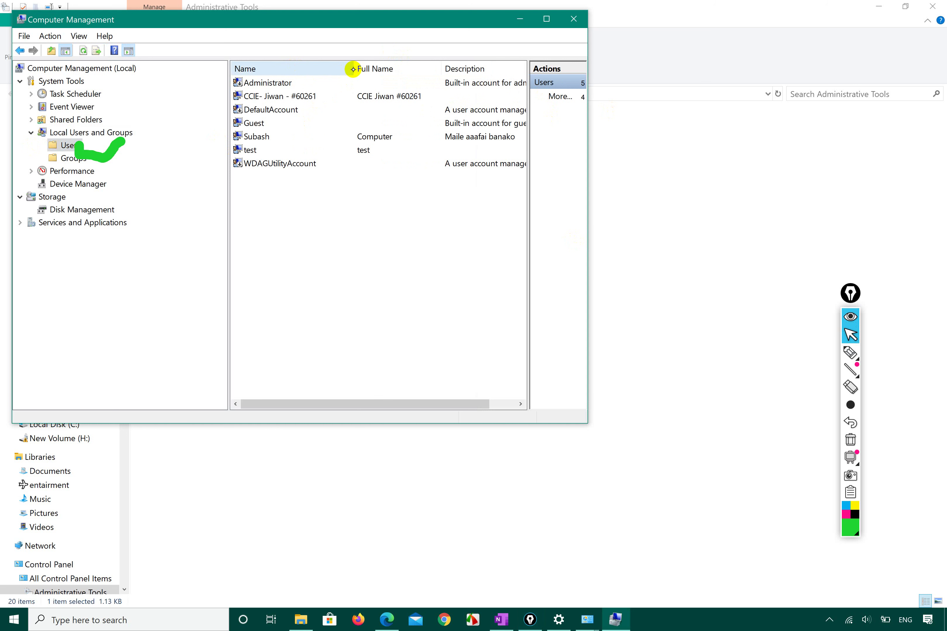
{"action": "left_click", "coordinate": [247, 136]}
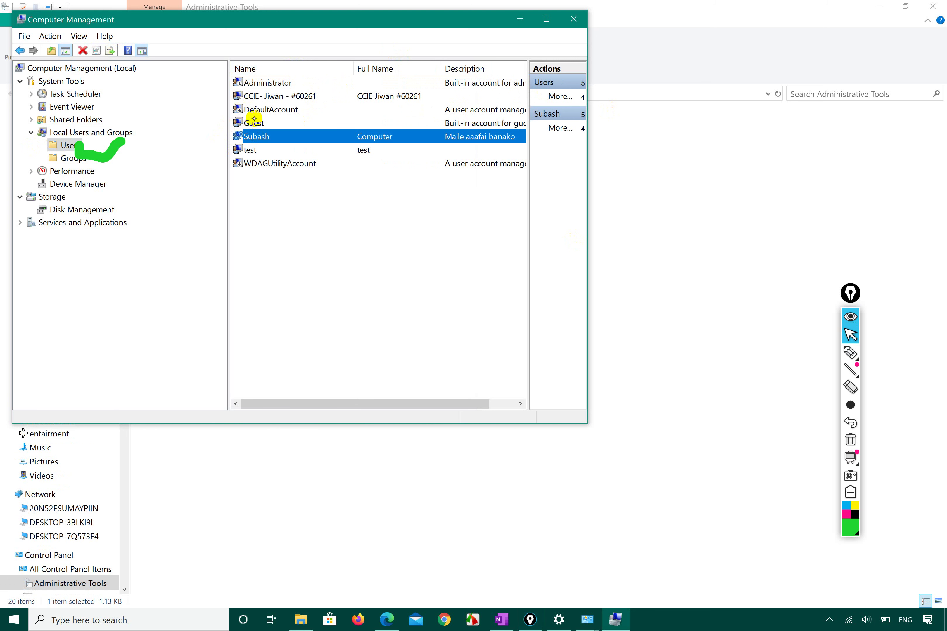
Tick 'Account is disabled' in the Computer account's properties, apply, and close with OK
{"action": "left_click", "coordinate": [587, 620]}
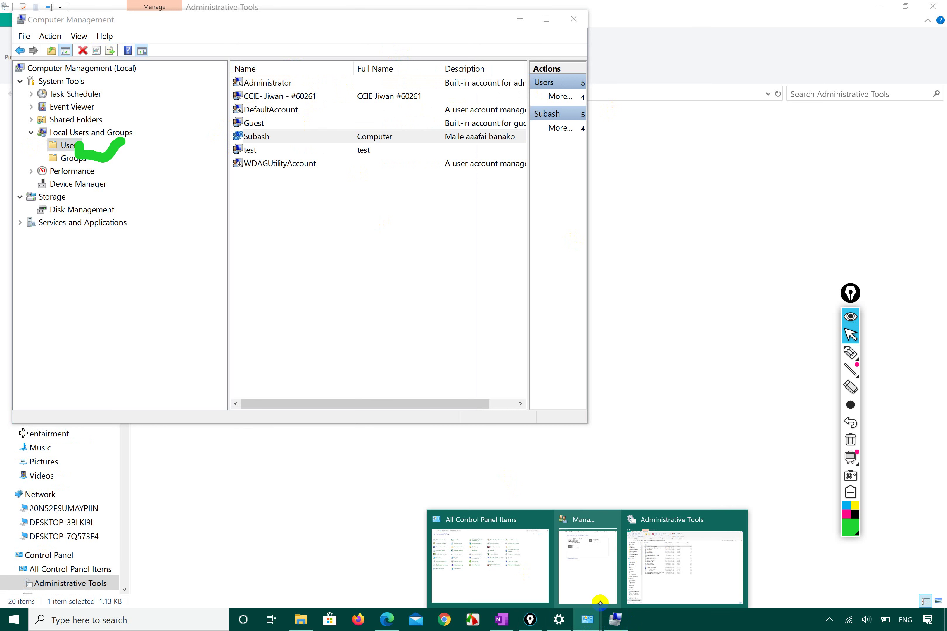
{"action": "left_click", "coordinate": [589, 561]}
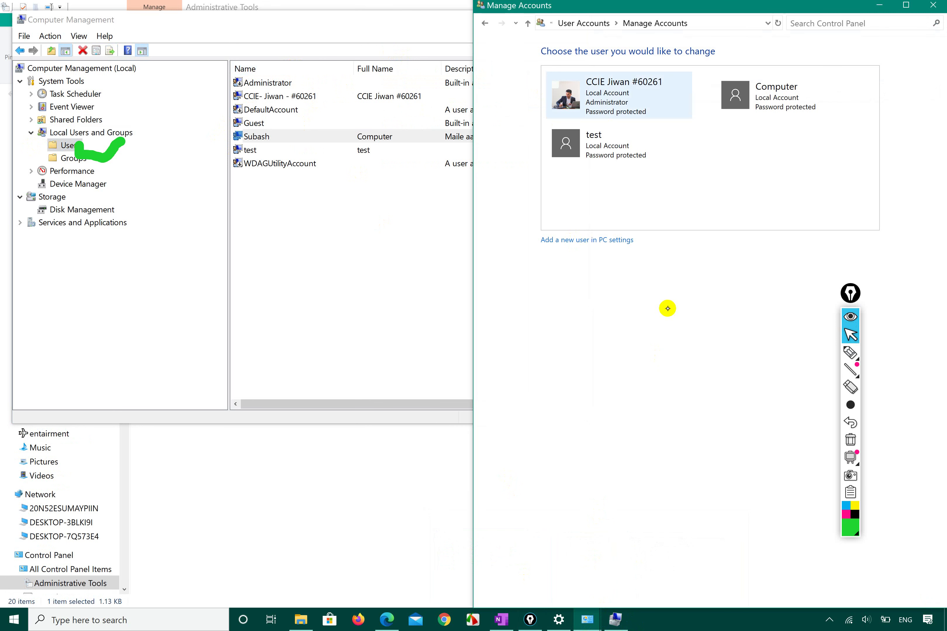
{"action": "left_click", "coordinate": [263, 136]}
{"action": "right_click", "coordinate": [263, 137]}
{"action": "left_click", "coordinate": [304, 208]}
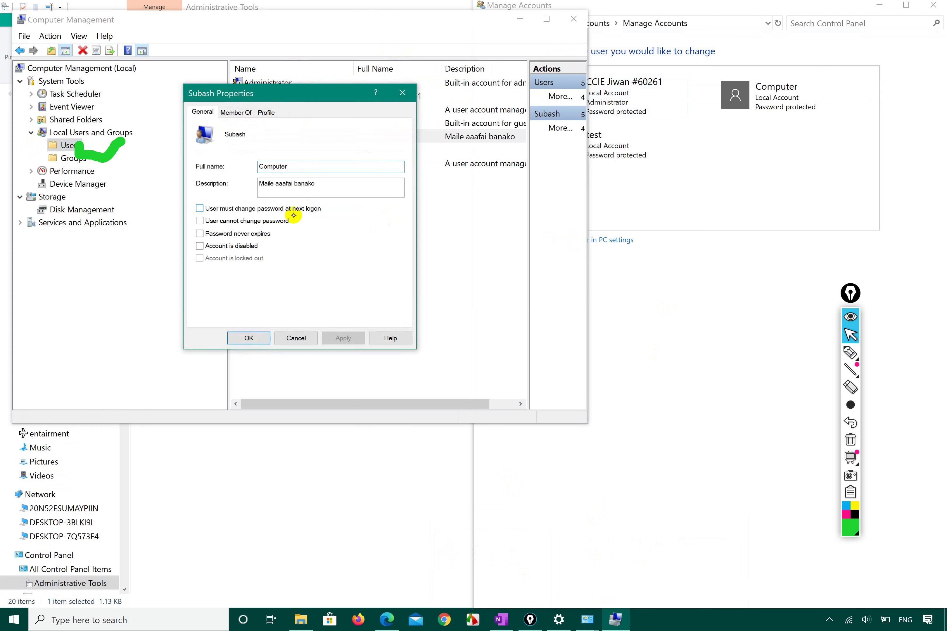
{"action": "left_click", "coordinate": [199, 246]}
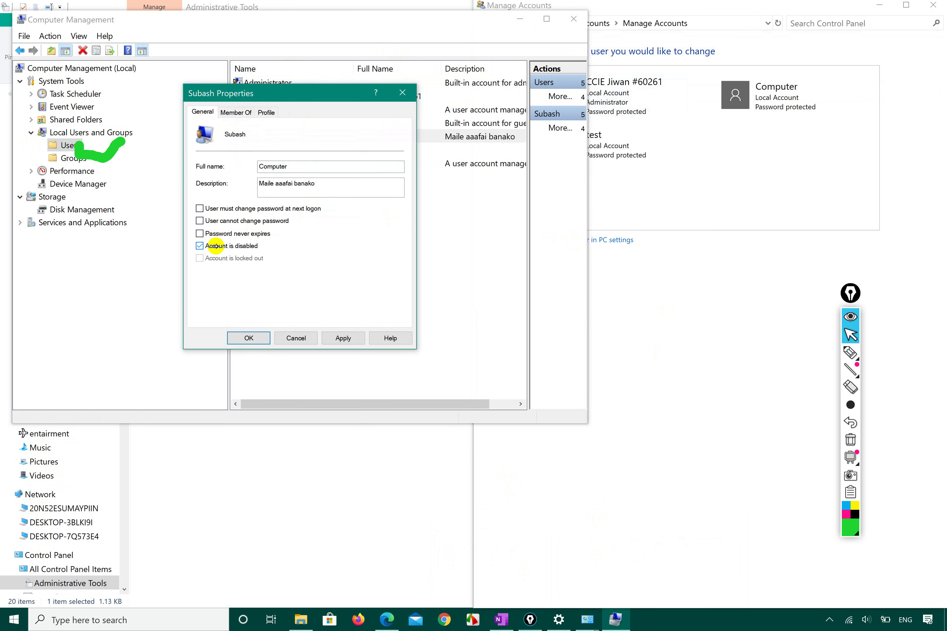
{"action": "left_click", "coordinate": [344, 339]}
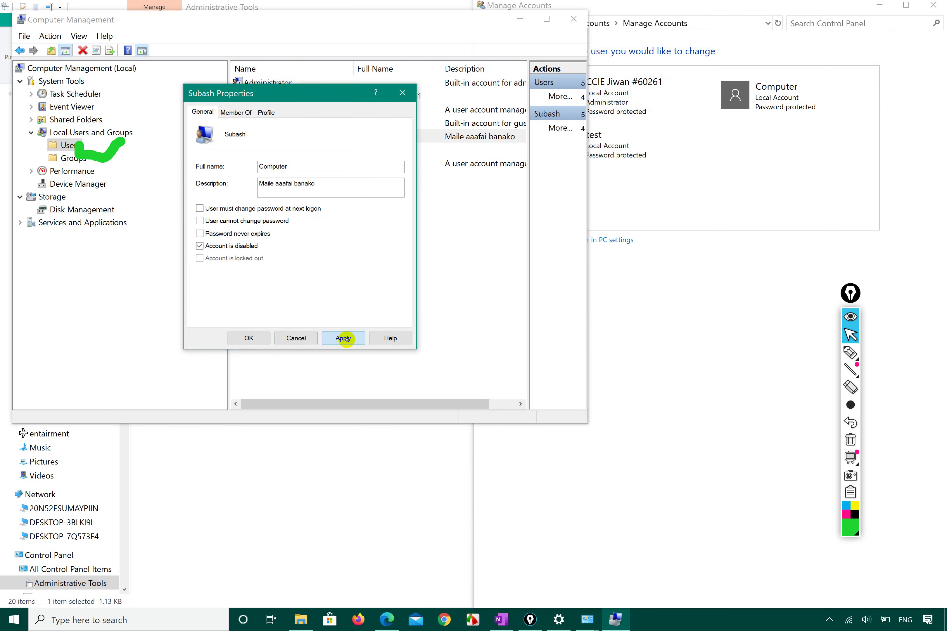
{"action": "left_click", "coordinate": [249, 338]}
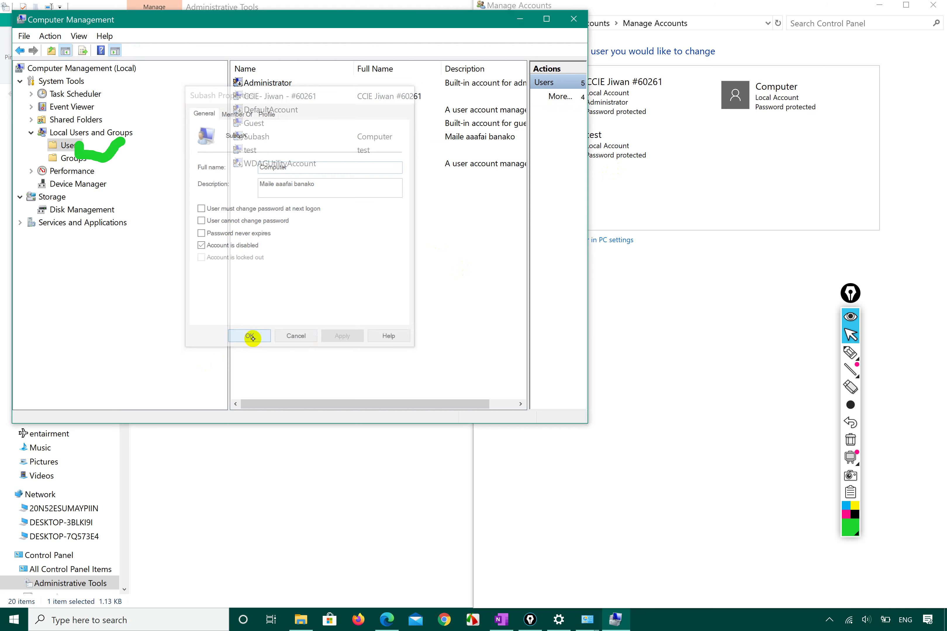
{"action": "left_click", "coordinate": [686, 309]}
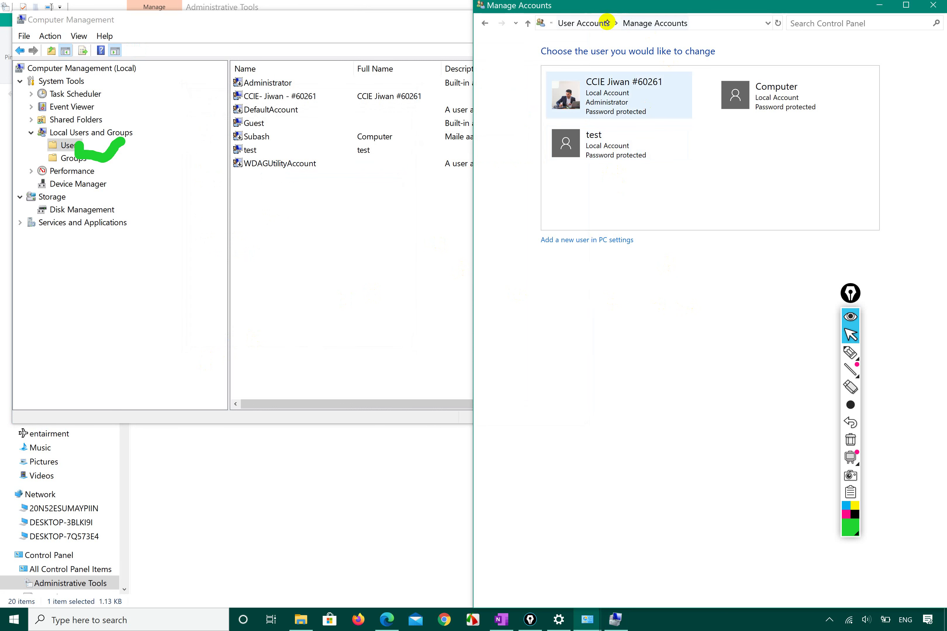
Confirm Computer vanished from Manage Accounts, then untick 'Account is disabled' and apply
{"action": "left_click", "coordinate": [578, 23]}
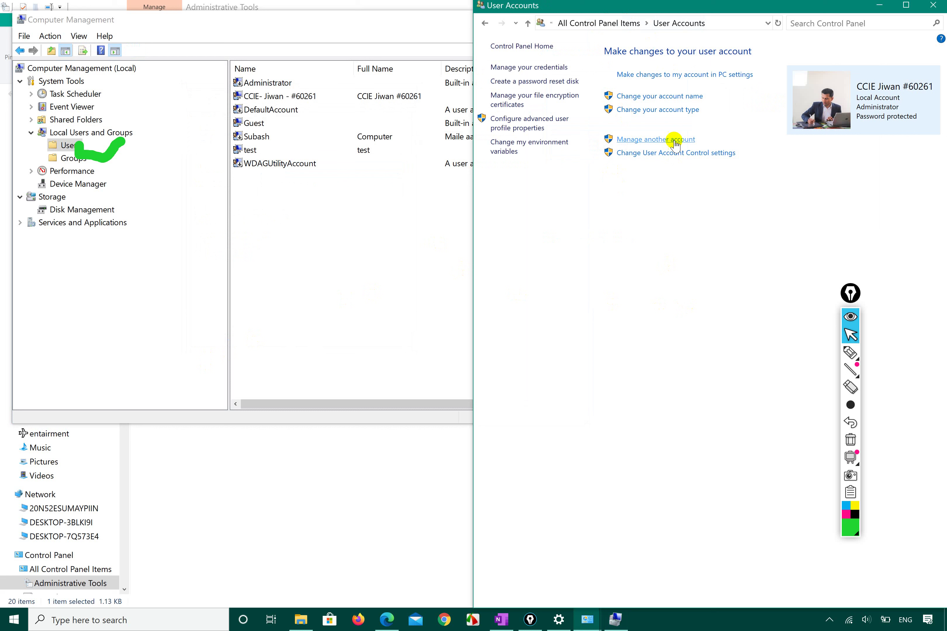
{"action": "left_click", "coordinate": [660, 139]}
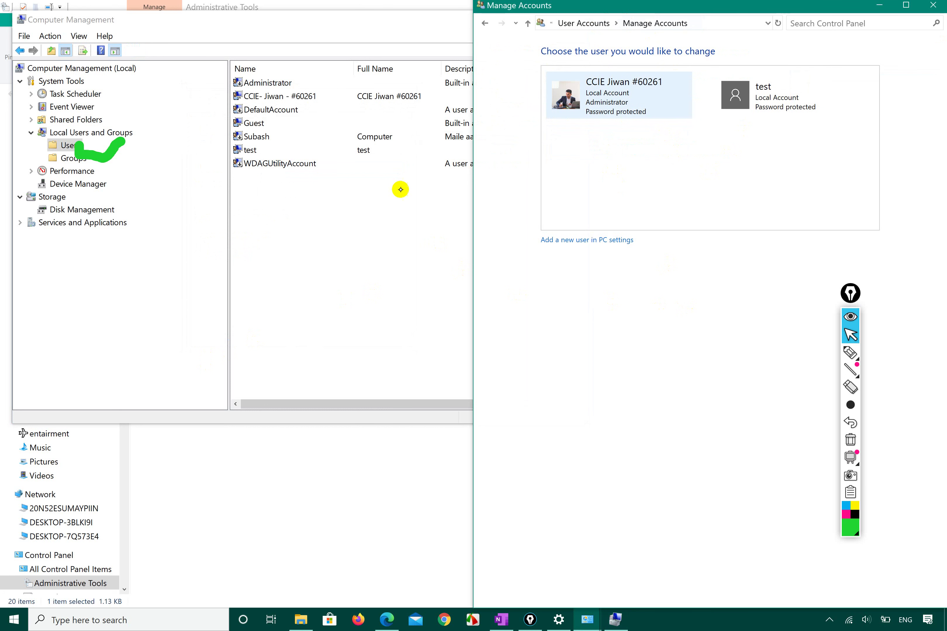
{"action": "left_click", "coordinate": [259, 137]}
{"action": "right_click", "coordinate": [260, 133]}
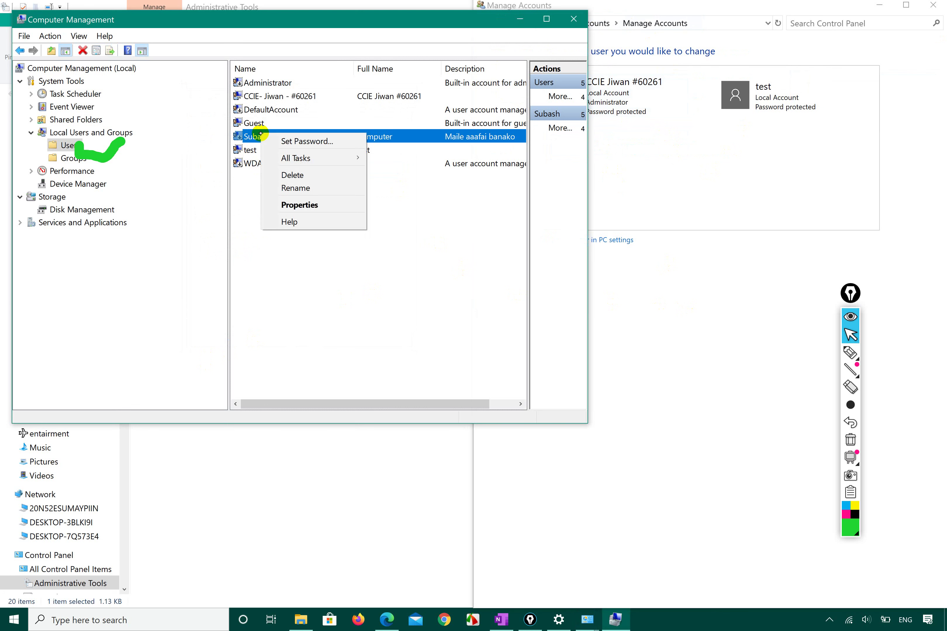
{"action": "left_click", "coordinate": [308, 205]}
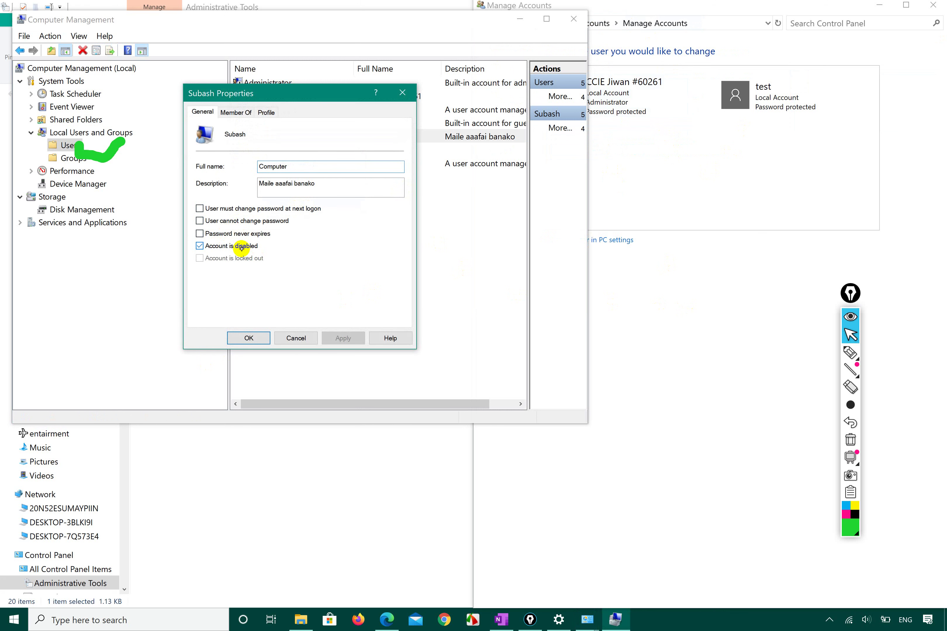
{"action": "left_click", "coordinate": [245, 246]}
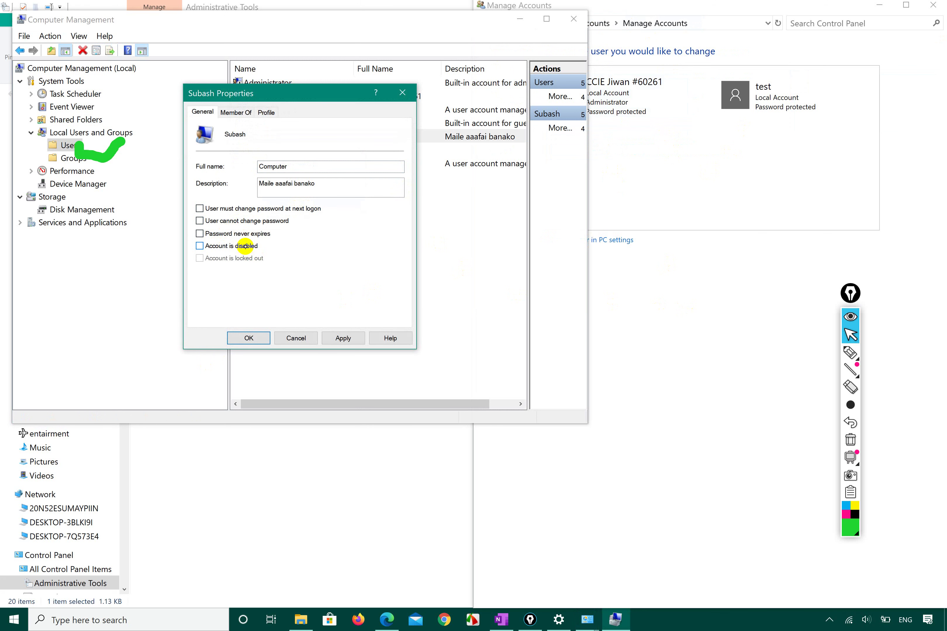
{"action": "left_click", "coordinate": [343, 338]}
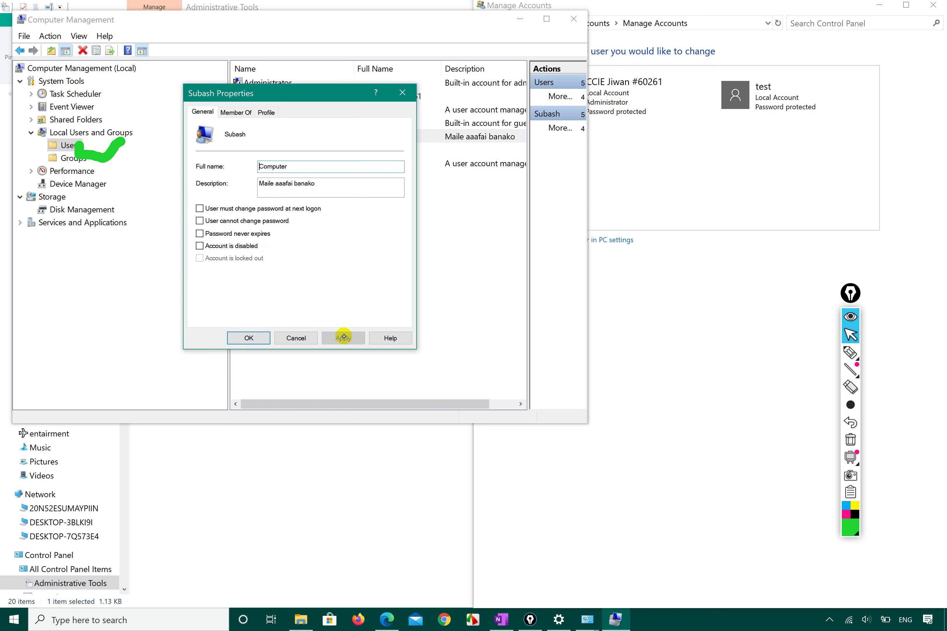
{"action": "left_click", "coordinate": [249, 338]}
Recheck Manage Accounts to confirm Computer is listed again among three accounts
{"action": "left_click", "coordinate": [750, 277]}
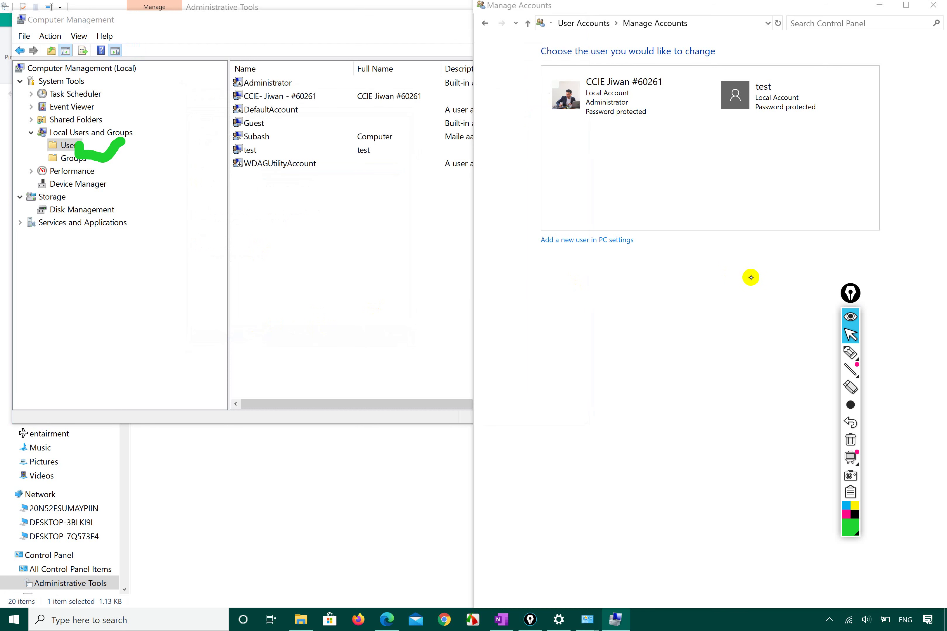
{"action": "left_click", "coordinate": [597, 21]}
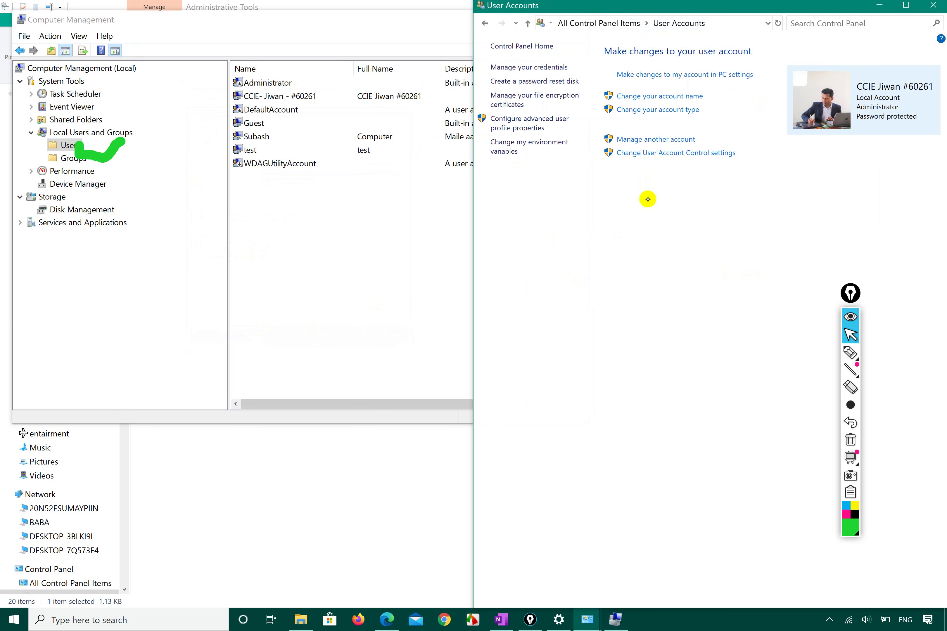
{"action": "left_click", "coordinate": [660, 139]}
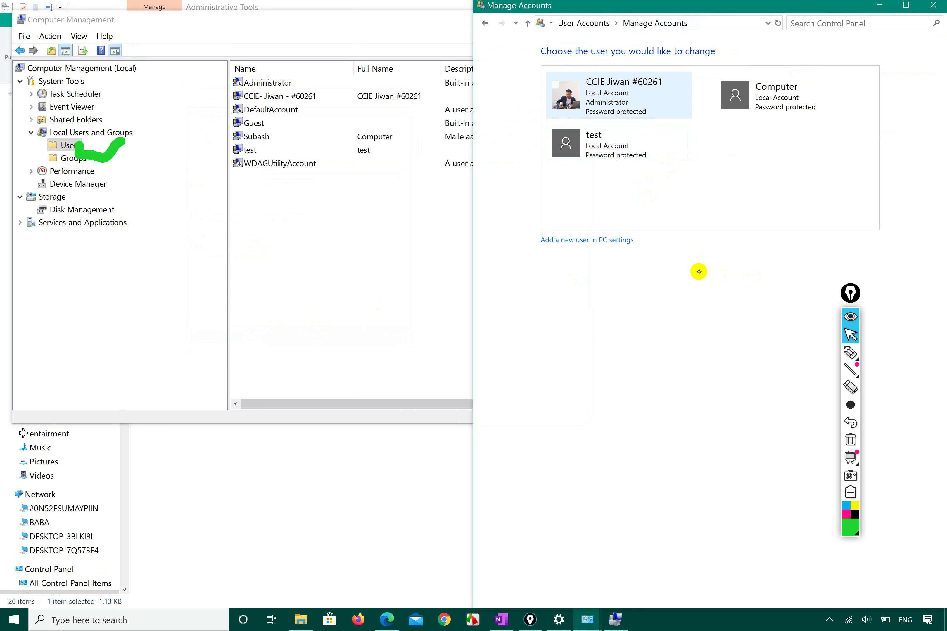
{"action": "left_click", "coordinate": [367, 227]}
In the Computer account's properties, tick 'User cannot change password'
{"action": "left_click", "coordinate": [272, 136]}
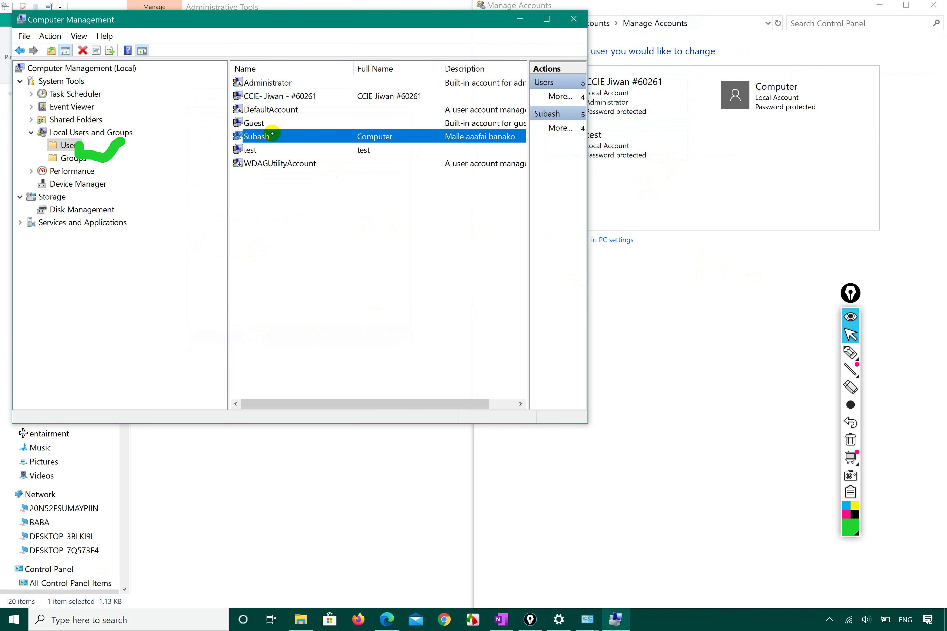
{"action": "right_click", "coordinate": [272, 135]}
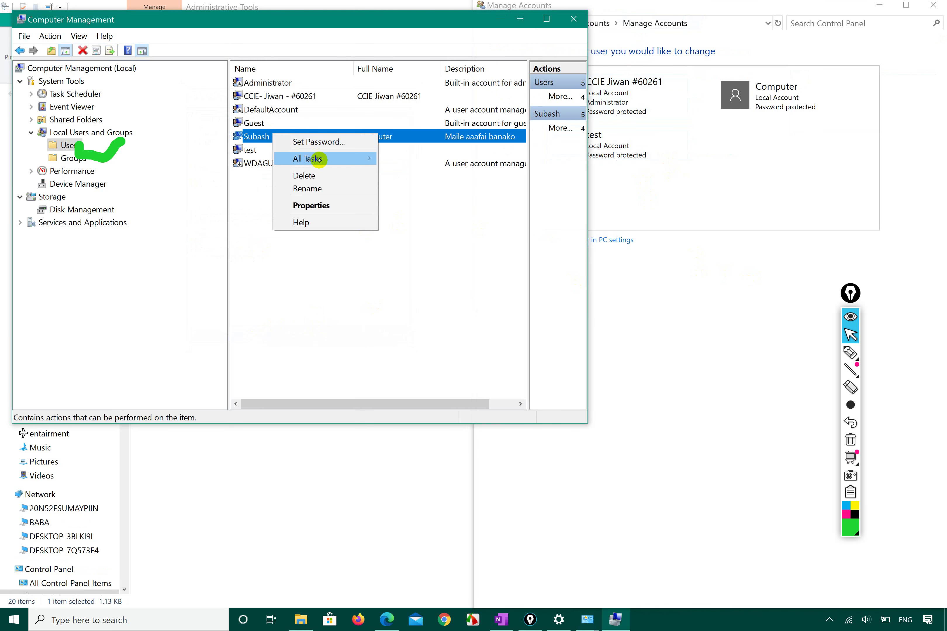
{"action": "left_click", "coordinate": [330, 205]}
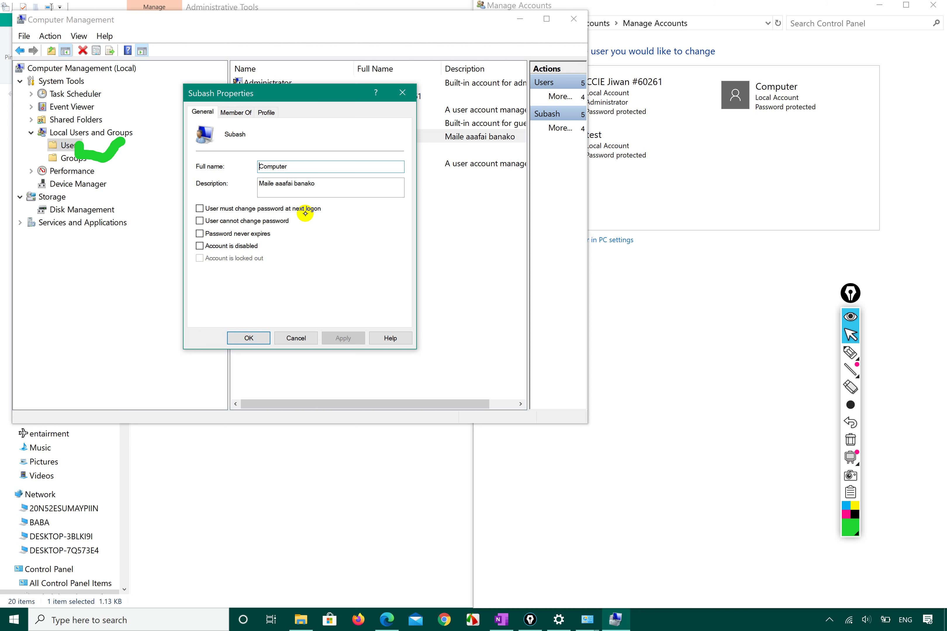
{"action": "key", "text": "super+l"}
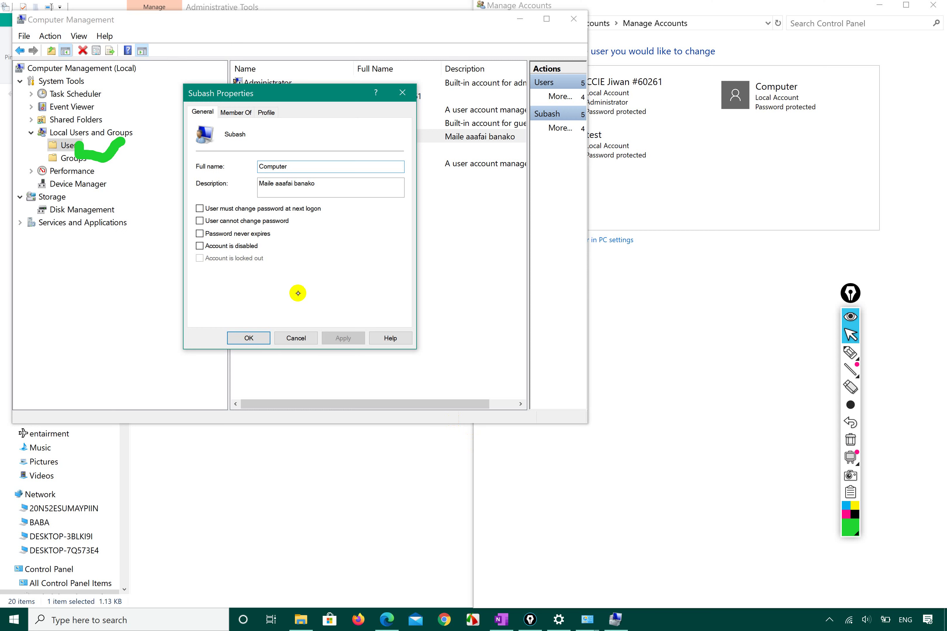
{"action": "left_click", "coordinate": [243, 221]}
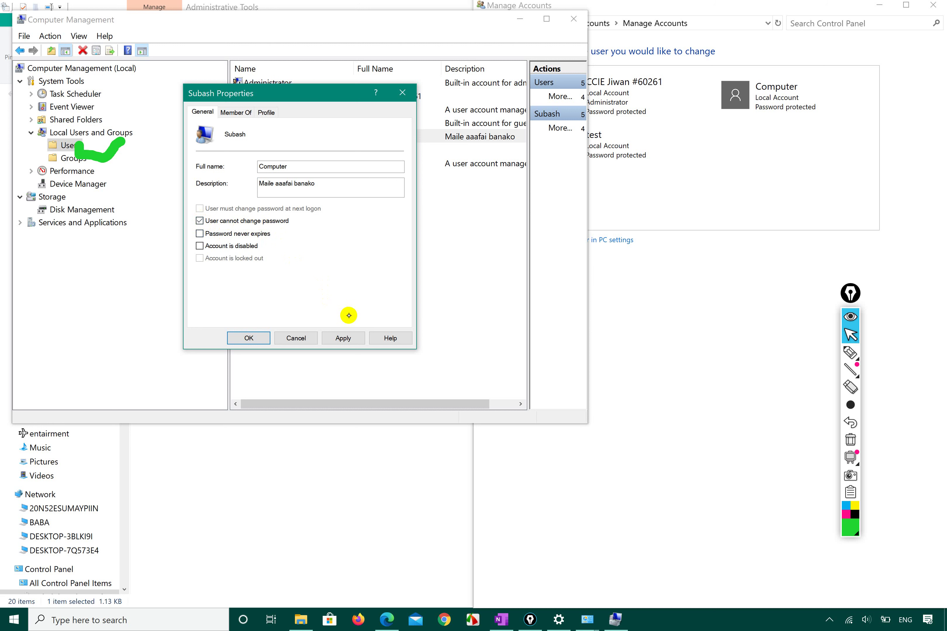
{"action": "left_click", "coordinate": [341, 338]}
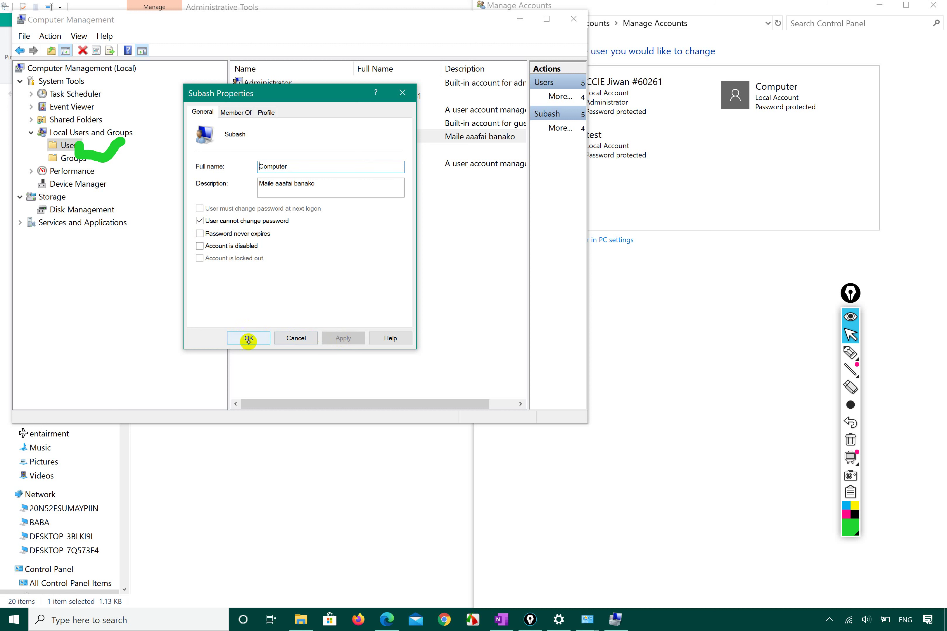
{"action": "left_click", "coordinate": [232, 116]}
{"action": "left_click", "coordinate": [261, 112]}
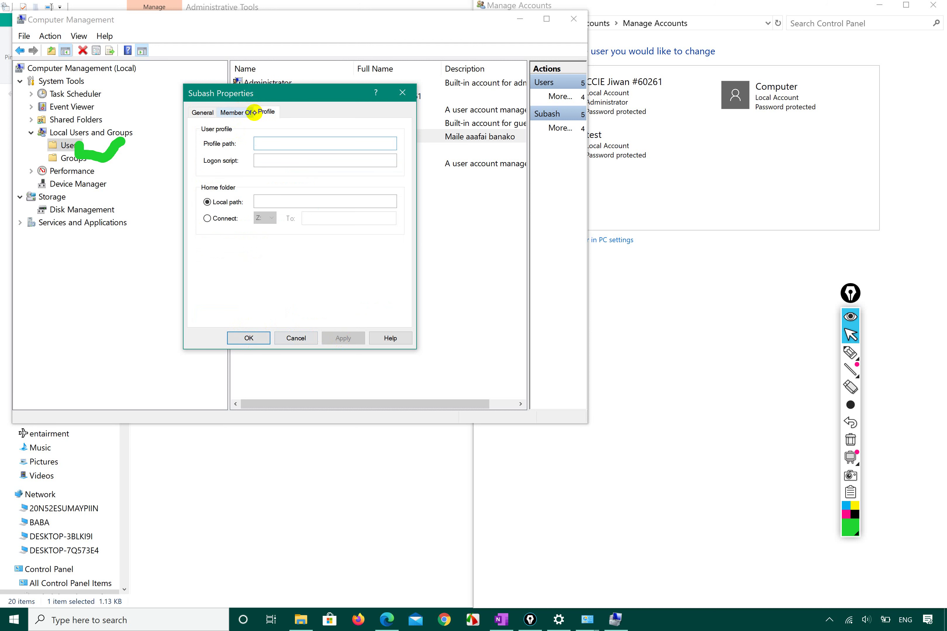
{"action": "left_click", "coordinate": [240, 111]}
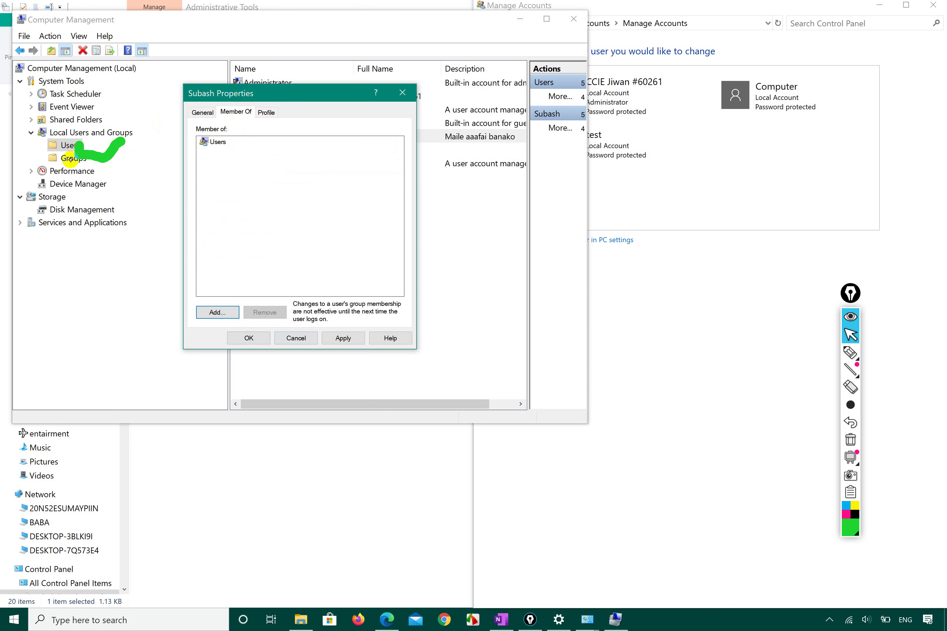
{"action": "left_click", "coordinate": [199, 112]}
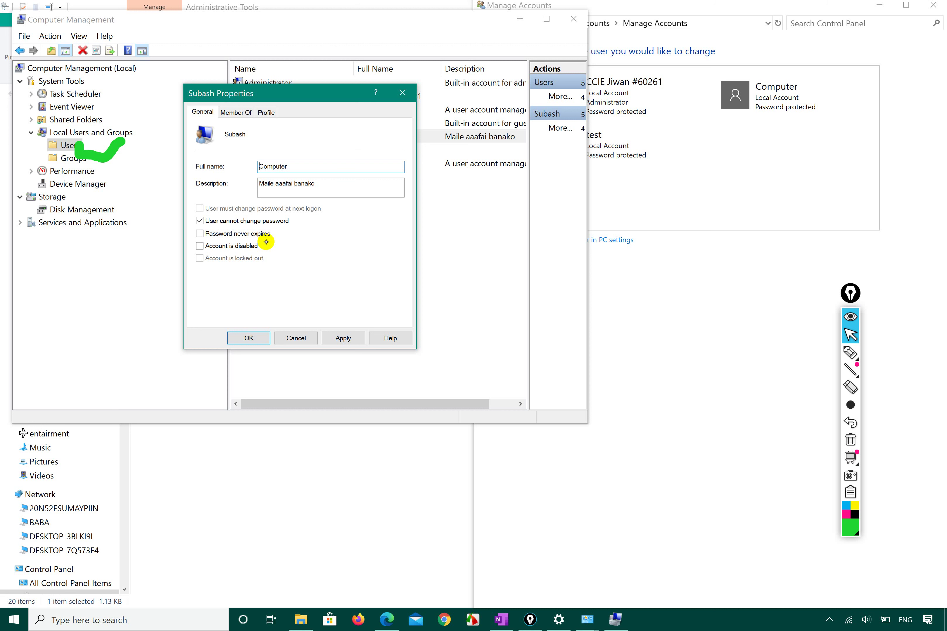
Tick 'Password never expires' for the Computer account, apply, and confirm with OK
{"action": "left_click", "coordinate": [250, 234]}
{"action": "left_click", "coordinate": [345, 341]}
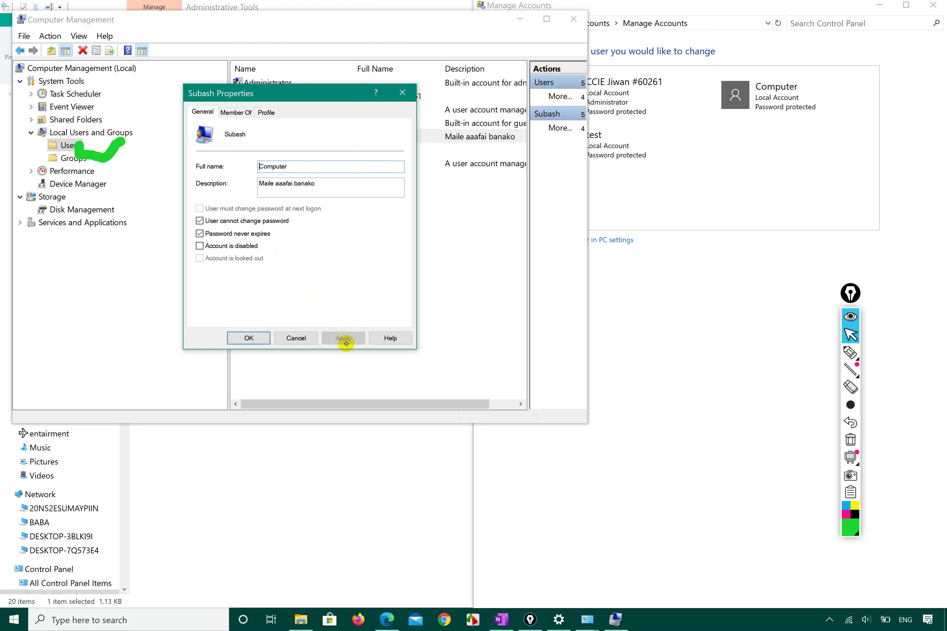
{"action": "left_click", "coordinate": [250, 337]}
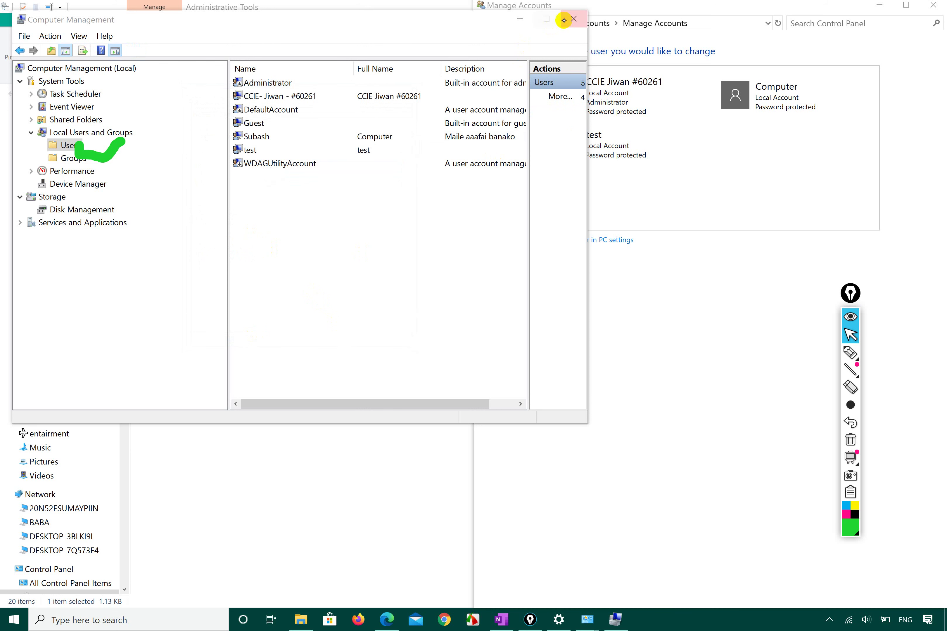
Close Computer Management, open the Computer account's rename page in Control Panel, and cancel without renaming
{"action": "left_click", "coordinate": [572, 18]}
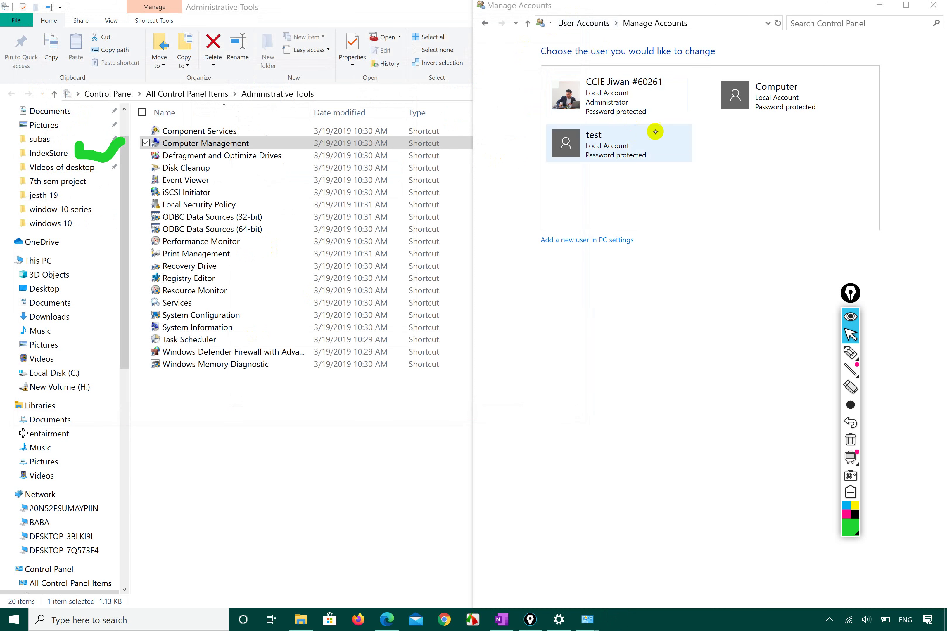
{"action": "left_click", "coordinate": [741, 103]}
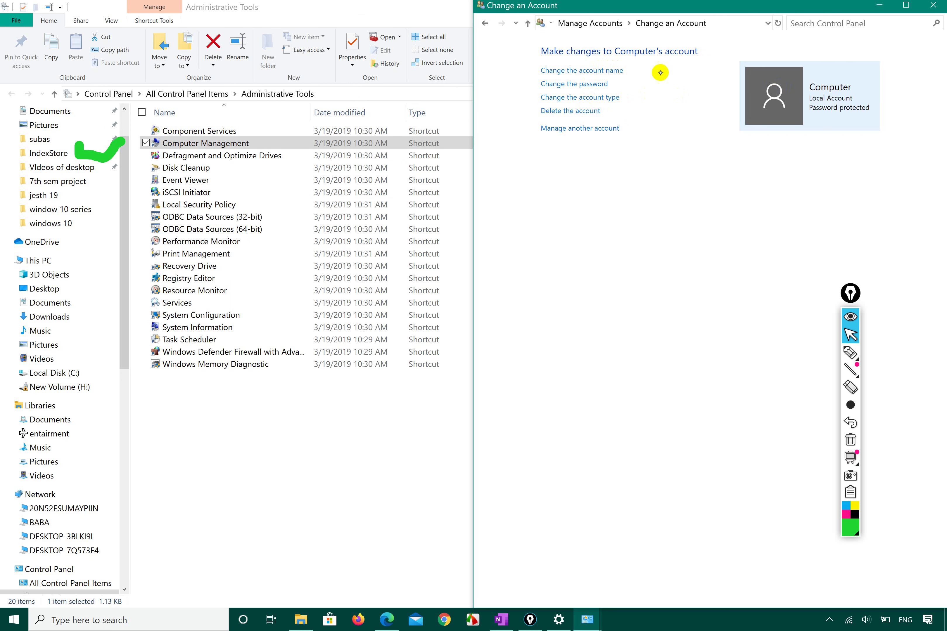
{"action": "left_click", "coordinate": [607, 72]}
{"action": "left_click", "coordinate": [554, 84]}
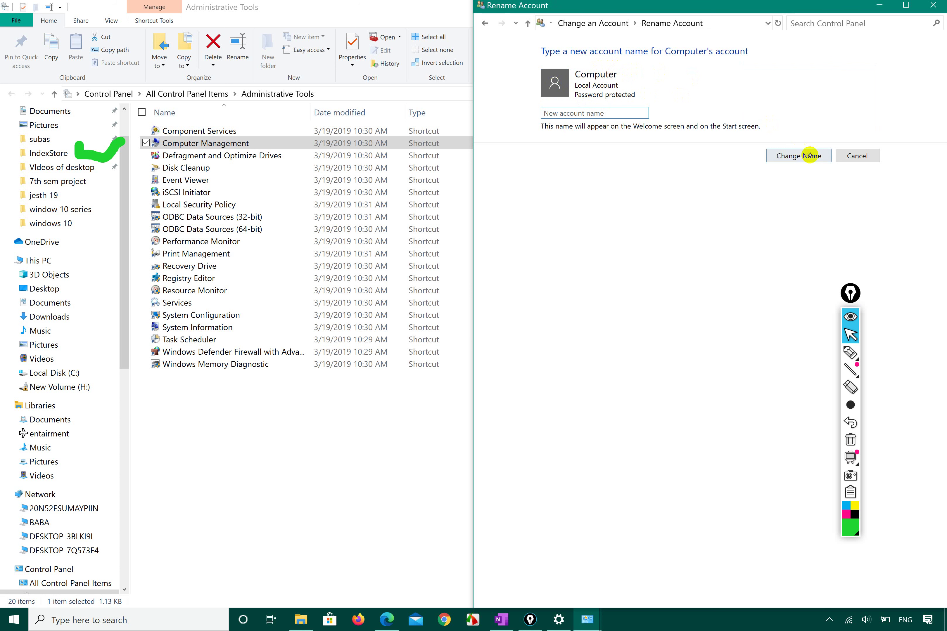
{"action": "left_click", "coordinate": [848, 158]}
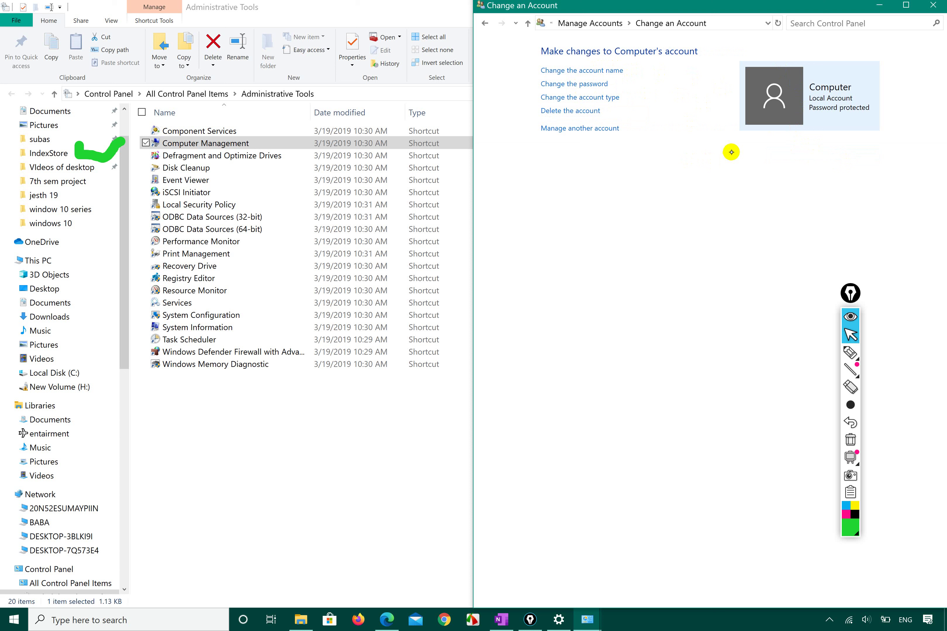
{"action": "left_click", "coordinate": [757, 121]}
Open the Settings home page, circle the Accounts category in green, then close Settings
{"action": "left_click", "coordinate": [11, 621]}
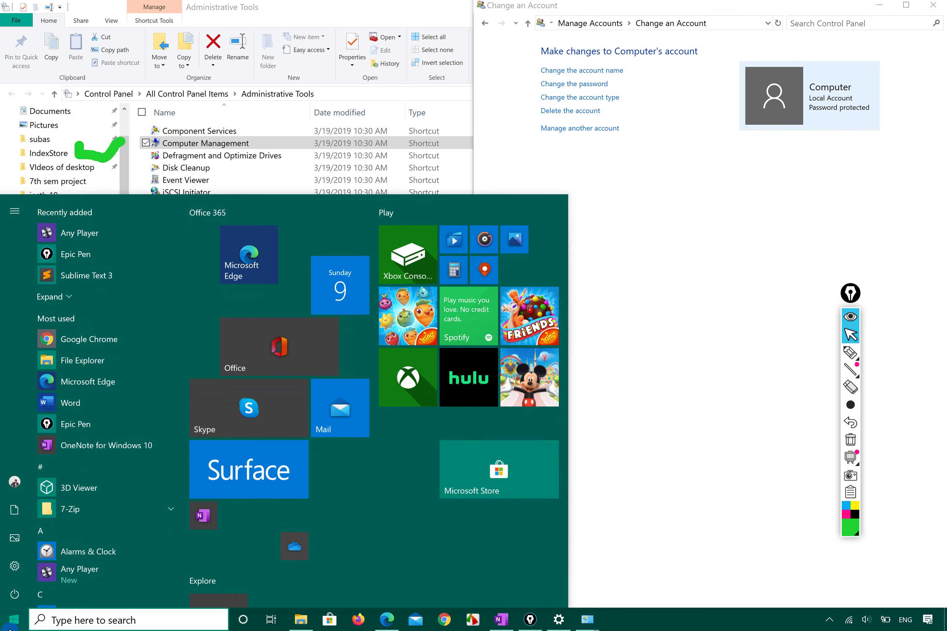
{"action": "left_click", "coordinate": [14, 568]}
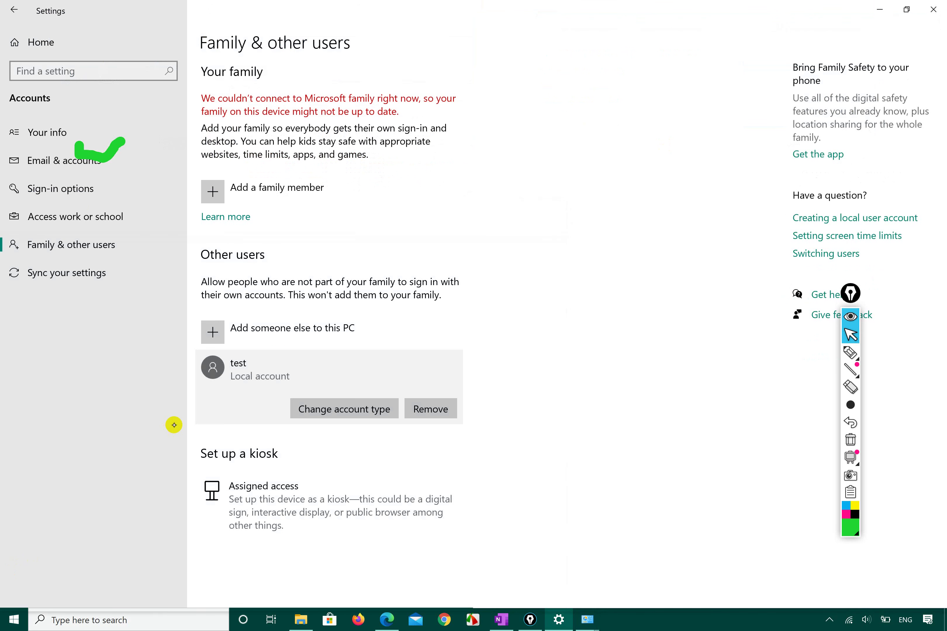
{"action": "left_click", "coordinate": [34, 40]}
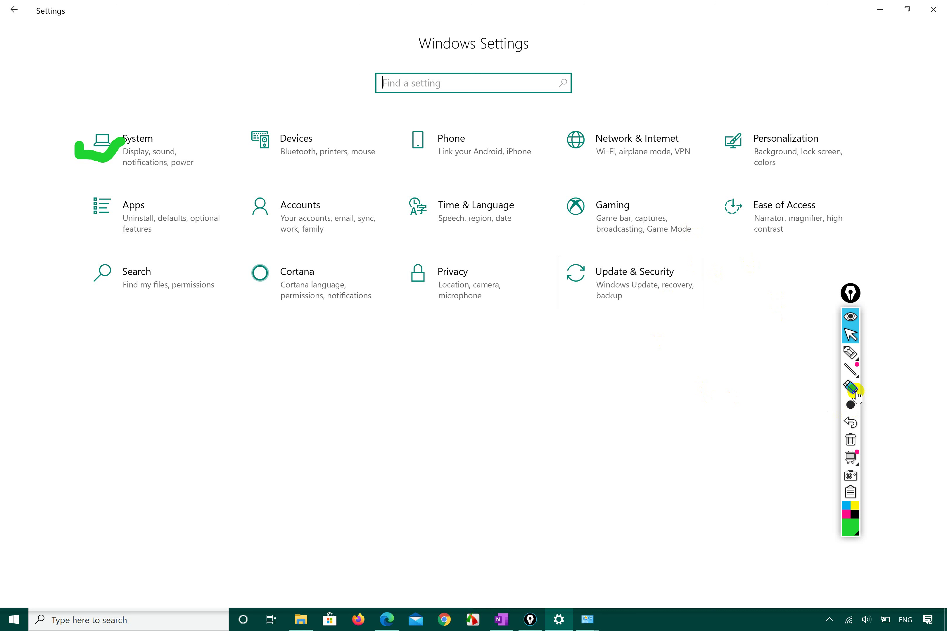
{"action": "left_click", "coordinate": [850, 352]}
{"action": "mouse_move", "coordinate": [260, 244]}
{"action": "left_mouse_down"}
{"action": "mouse_move", "coordinate": [310, 247]}
{"action": "mouse_move", "coordinate": [372, 192]}
{"action": "mouse_move", "coordinate": [233, 188]}
{"action": "mouse_move", "coordinate": [269, 243]}
{"action": "left_mouse_up"}
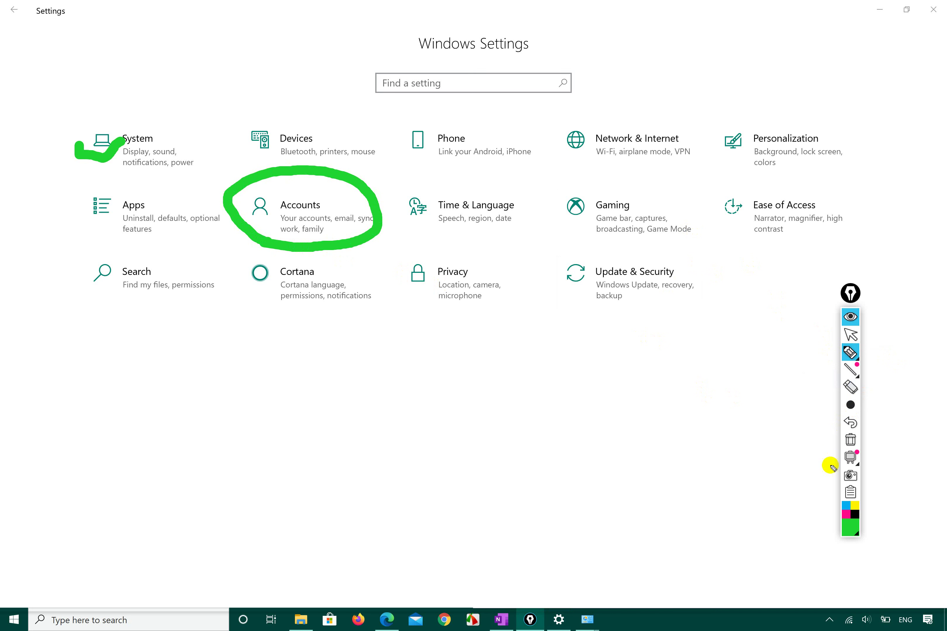
{"action": "left_click", "coordinate": [851, 337]}
{"action": "left_click", "coordinate": [945, 2]}
Reopen Settings and circle Accounts again with the dark red highlighter
{"action": "left_click", "coordinate": [14, 619]}
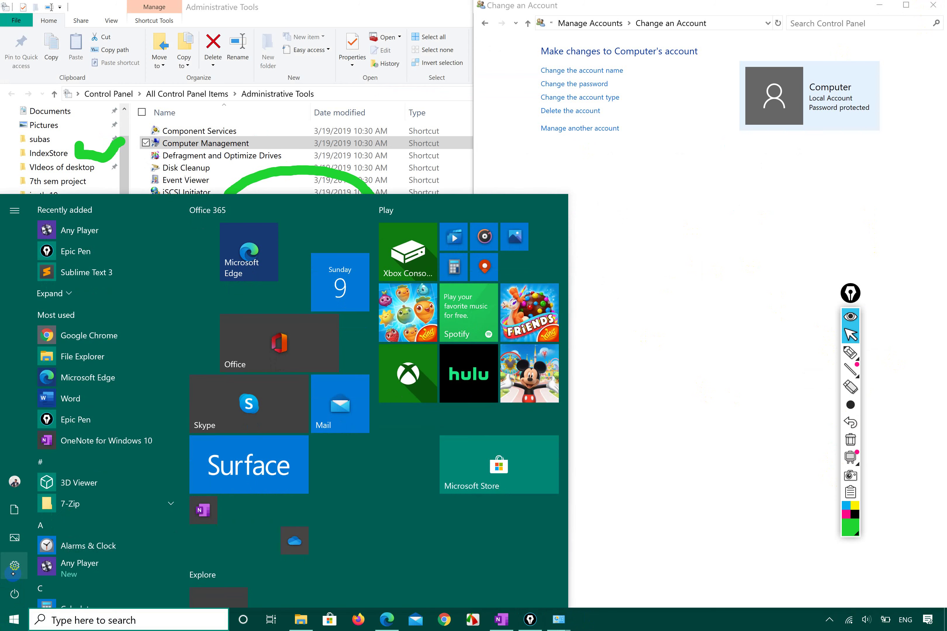
{"action": "left_click", "coordinate": [15, 567]}
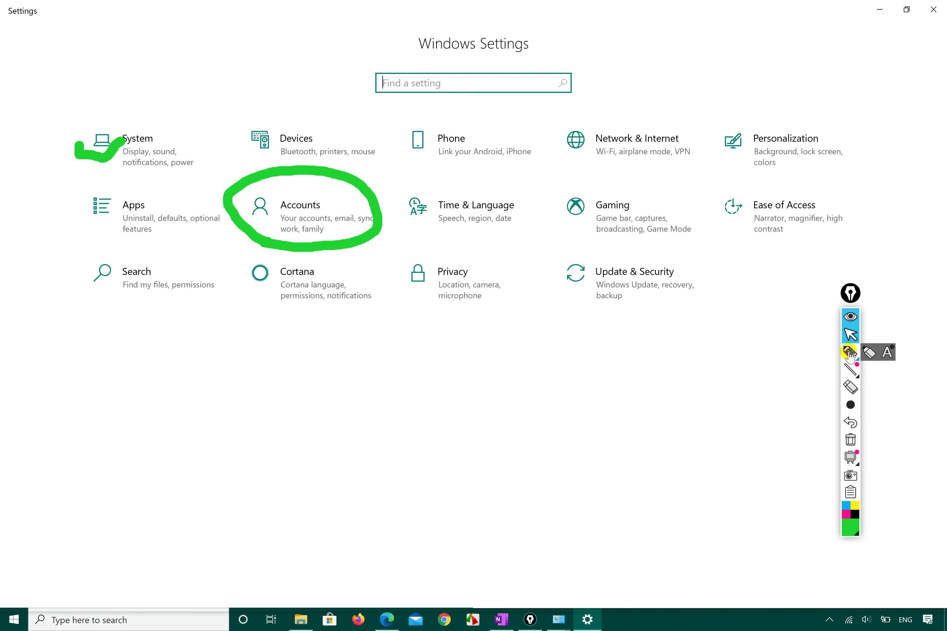
{"action": "left_click", "coordinate": [869, 353]}
{"action": "left_click", "coordinate": [855, 532]}
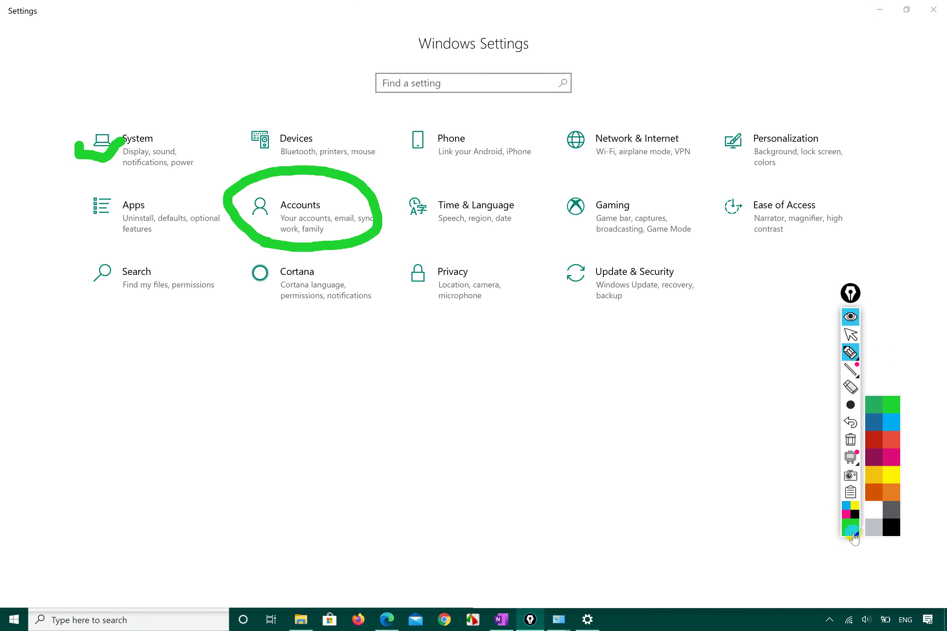
{"action": "left_click", "coordinate": [873, 437]}
{"action": "mouse_move", "coordinate": [252, 243]}
{"action": "left_mouse_down"}
{"action": "mouse_move", "coordinate": [352, 237]}
{"action": "mouse_move", "coordinate": [363, 174]}
{"action": "mouse_move", "coordinate": [220, 199]}
{"action": "mouse_move", "coordinate": [255, 244]}
{"action": "left_mouse_up"}
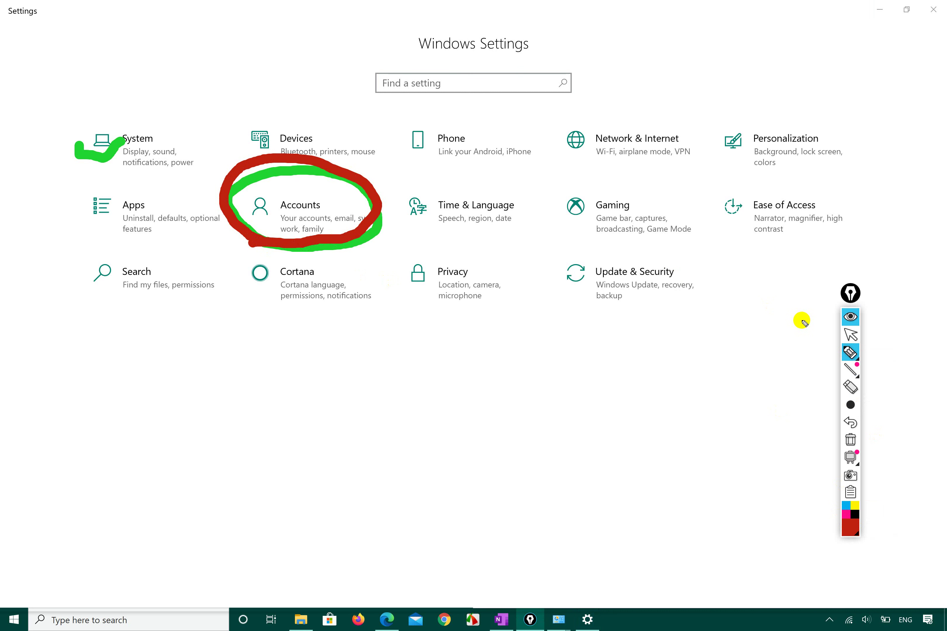
{"action": "left_click", "coordinate": [851, 334]}
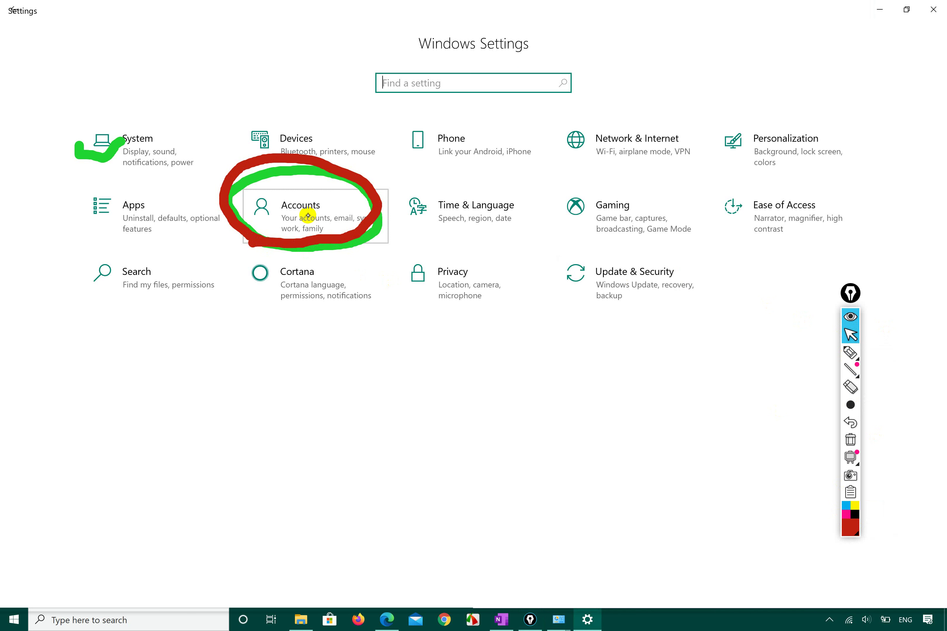
{"action": "left_click", "coordinate": [308, 215]}
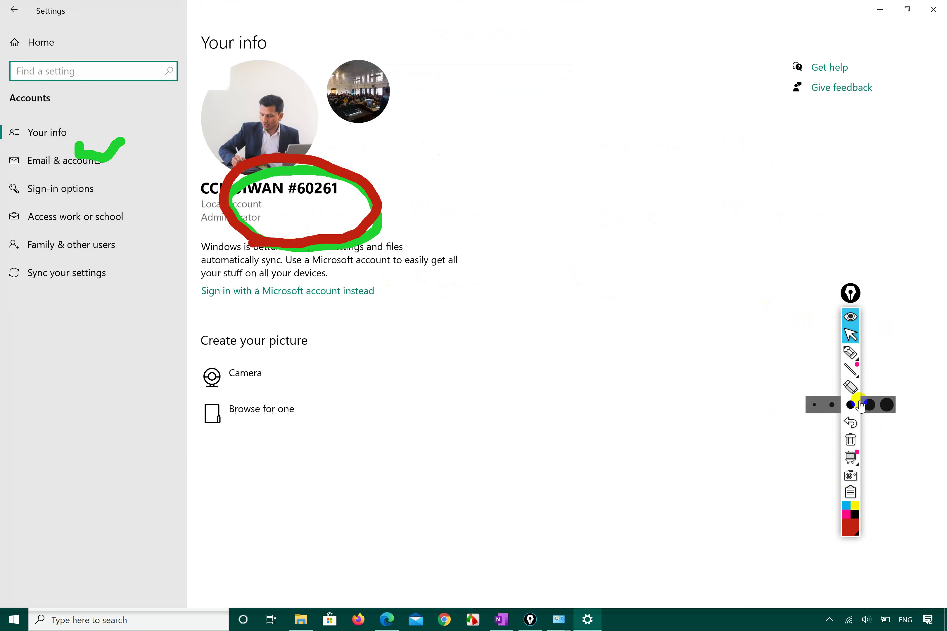
Clear all screen annotations and bring the Accounts settings back into focus
{"action": "left_click", "coordinate": [850, 440]}
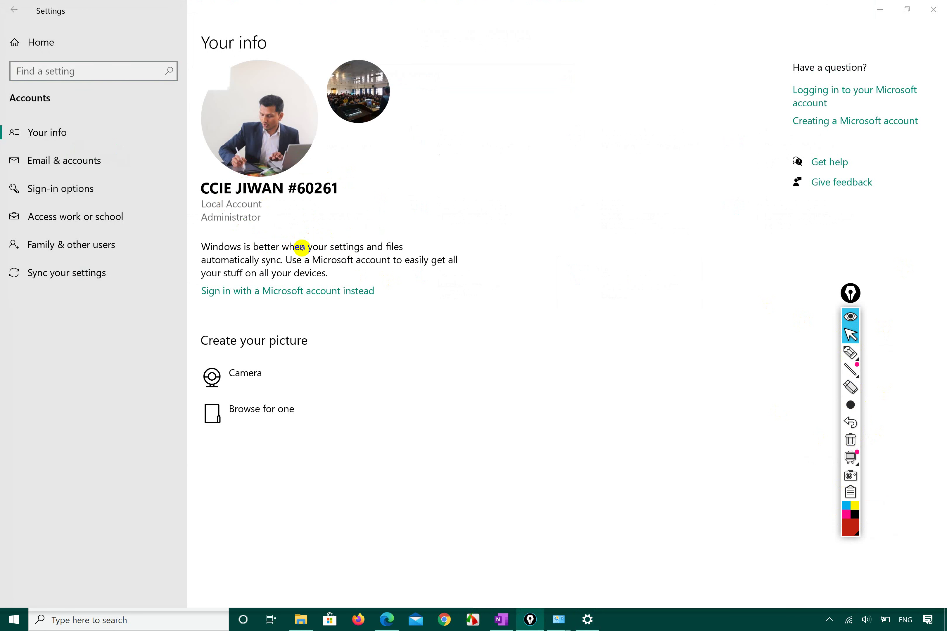
{"action": "left_click", "coordinate": [272, 107]}
{"action": "left_click", "coordinate": [348, 88]}
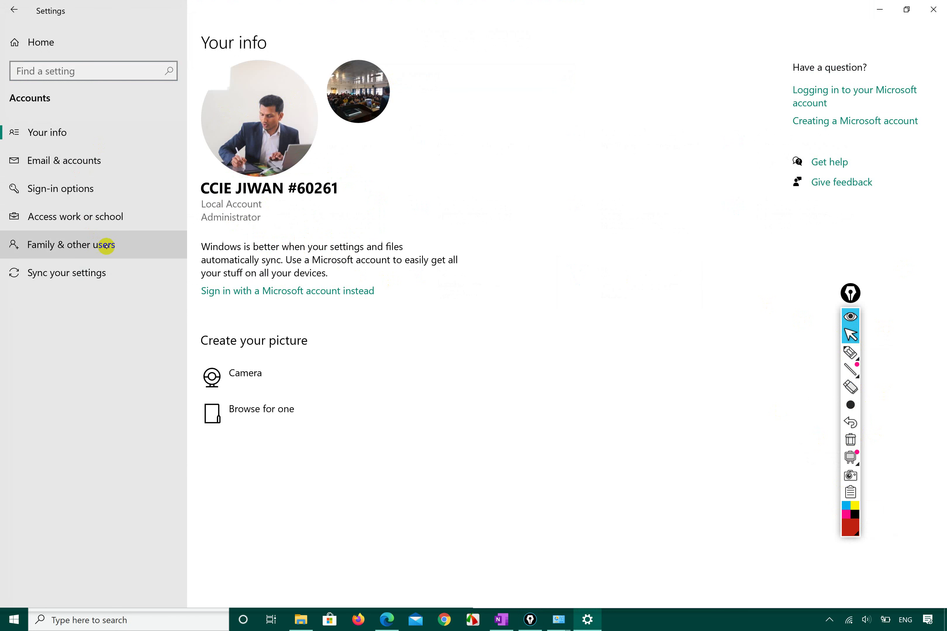
Review the Computer account's options under Family & other users, then go to Your info
{"action": "left_click", "coordinate": [120, 249]}
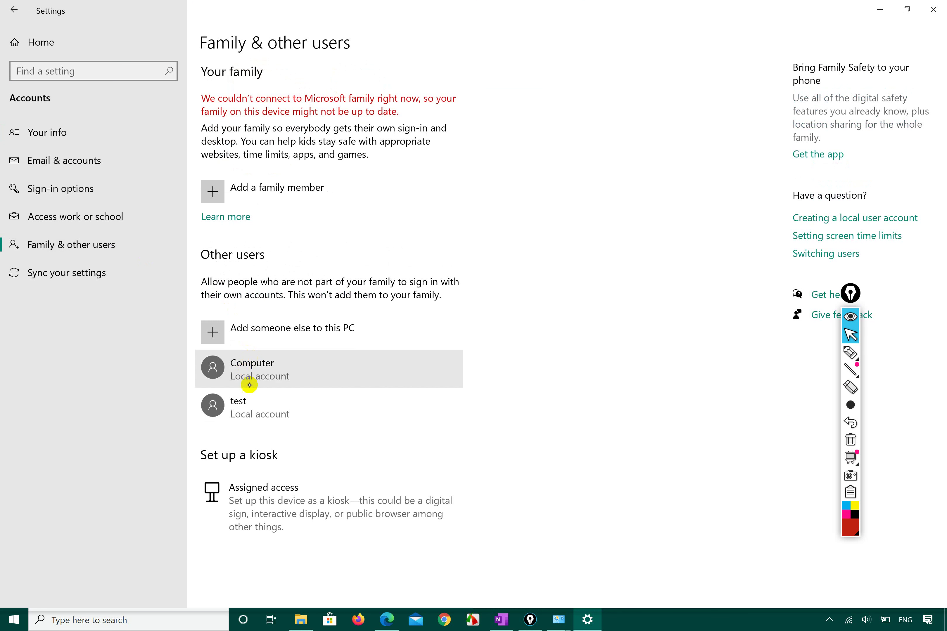
{"action": "left_click", "coordinate": [269, 372]}
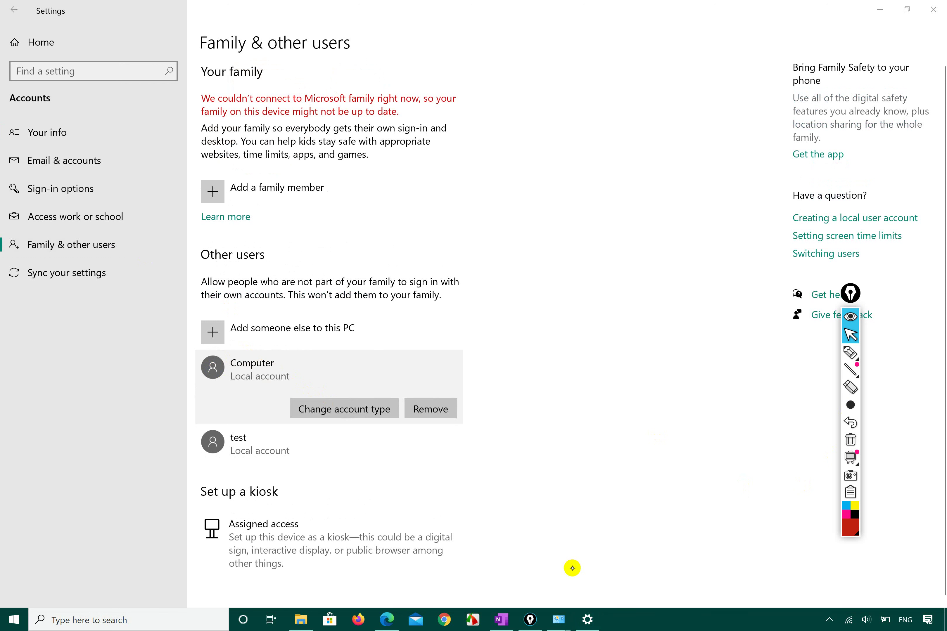
{"action": "scroll", "coordinate": [581, 496], "scroll_direction": "down", "scroll_amount": 1}
{"action": "scroll", "coordinate": [562, 601], "scroll_direction": "up", "scroll_amount": 1}
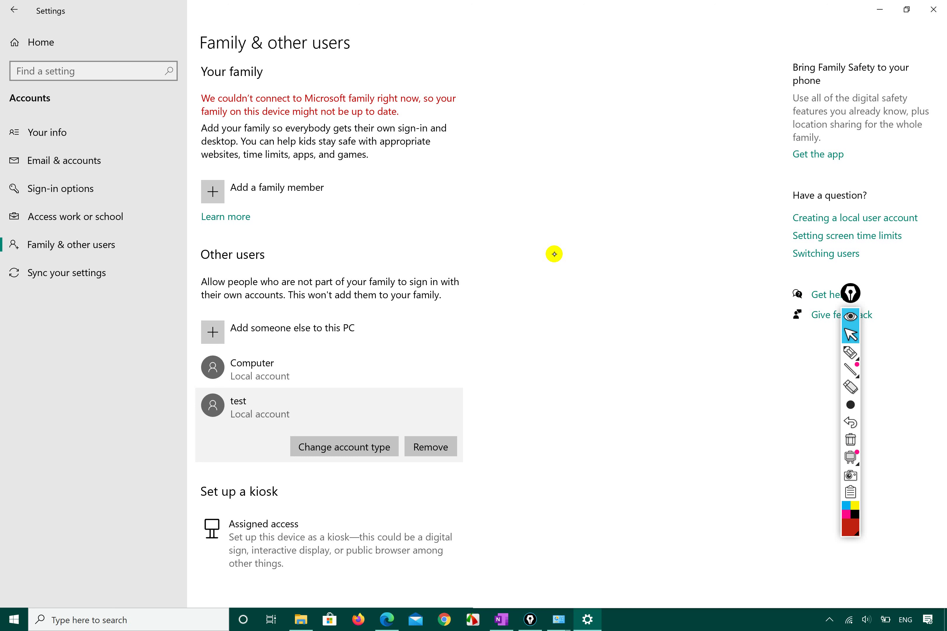
{"action": "left_click", "coordinate": [53, 133]}
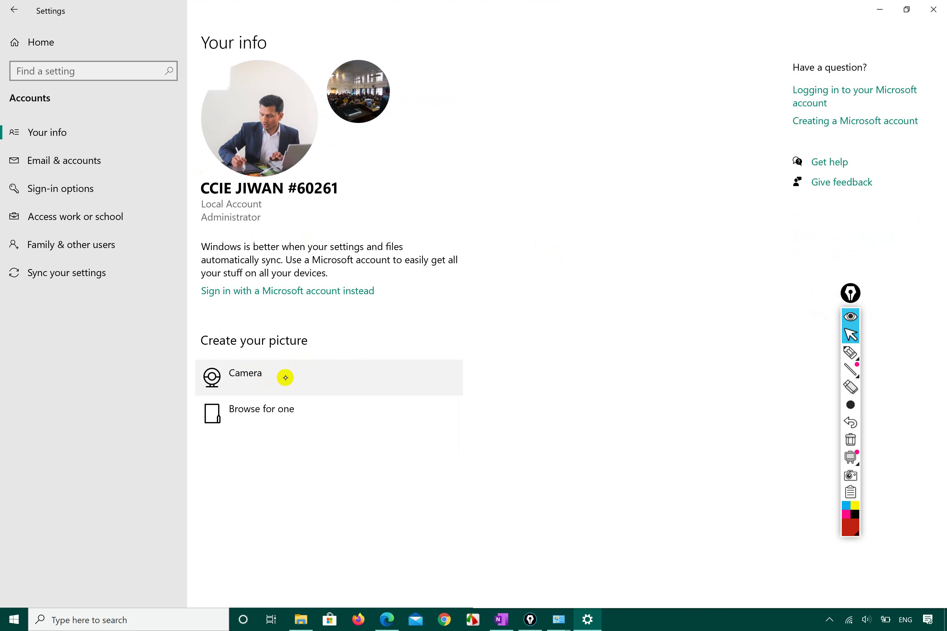
Set a browsed crowd photo as account picture, then revert to the photo of the man at a laptop
{"action": "left_click", "coordinate": [257, 417]}
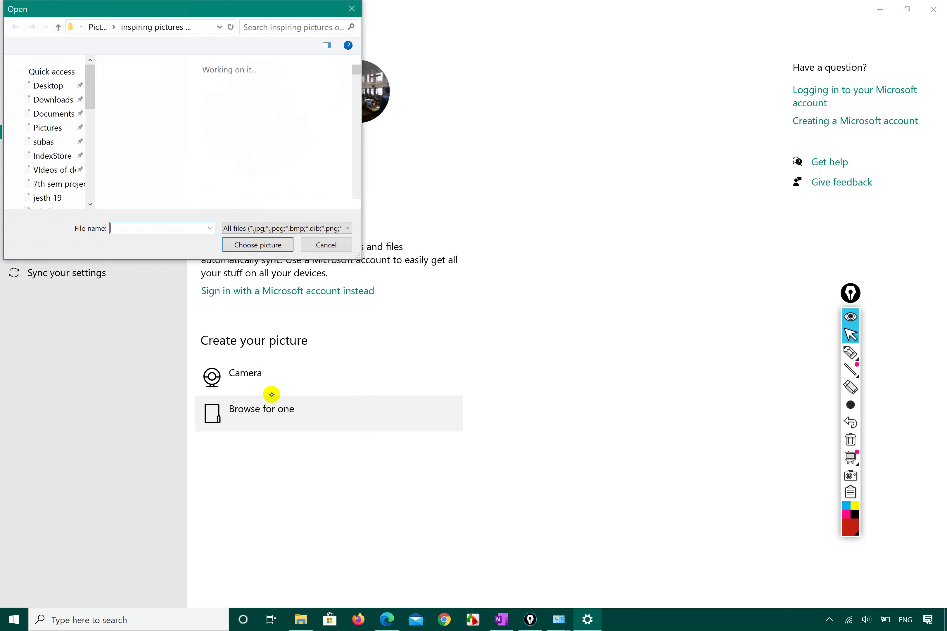
{"action": "scroll", "coordinate": [208, 106], "scroll_direction": "down", "scroll_amount": 5}
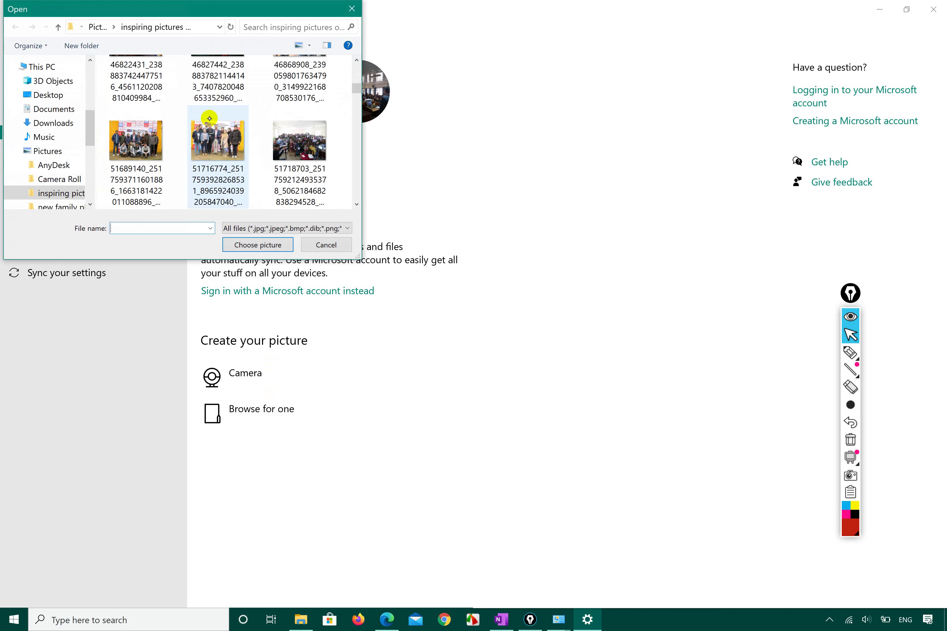
{"action": "left_click", "coordinate": [313, 152]}
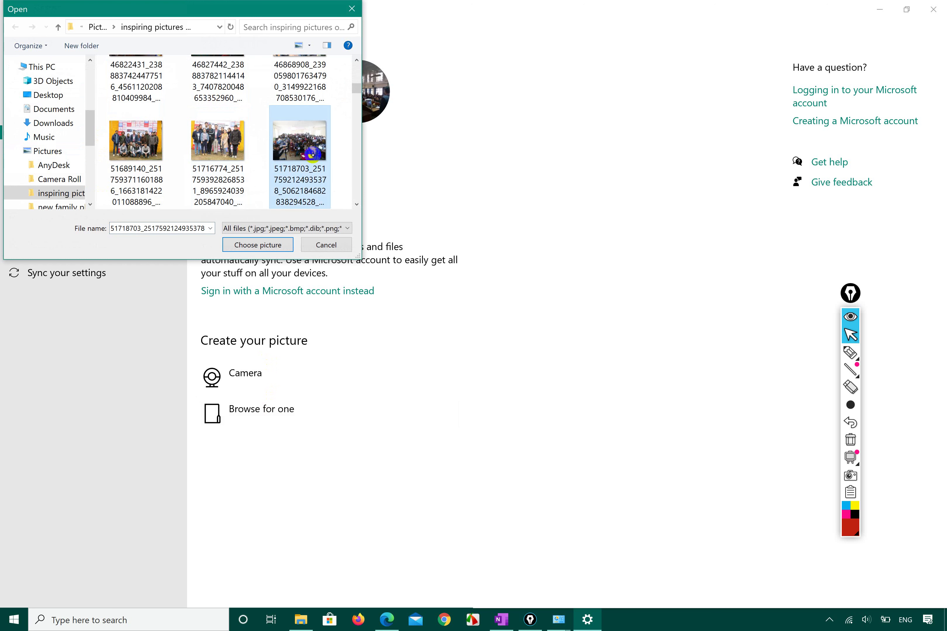
{"action": "left_click", "coordinate": [253, 245]}
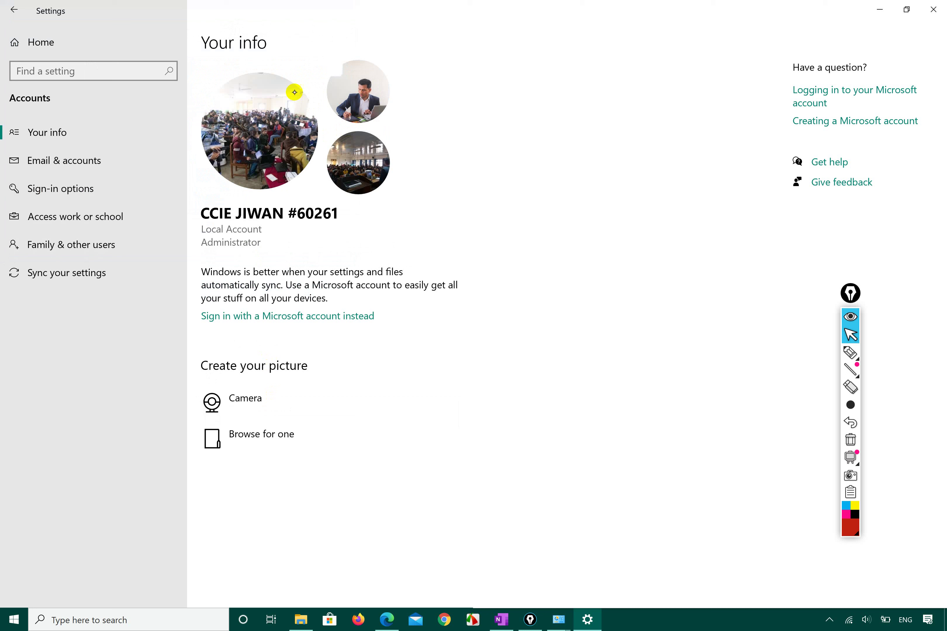
{"action": "left_click", "coordinate": [352, 92]}
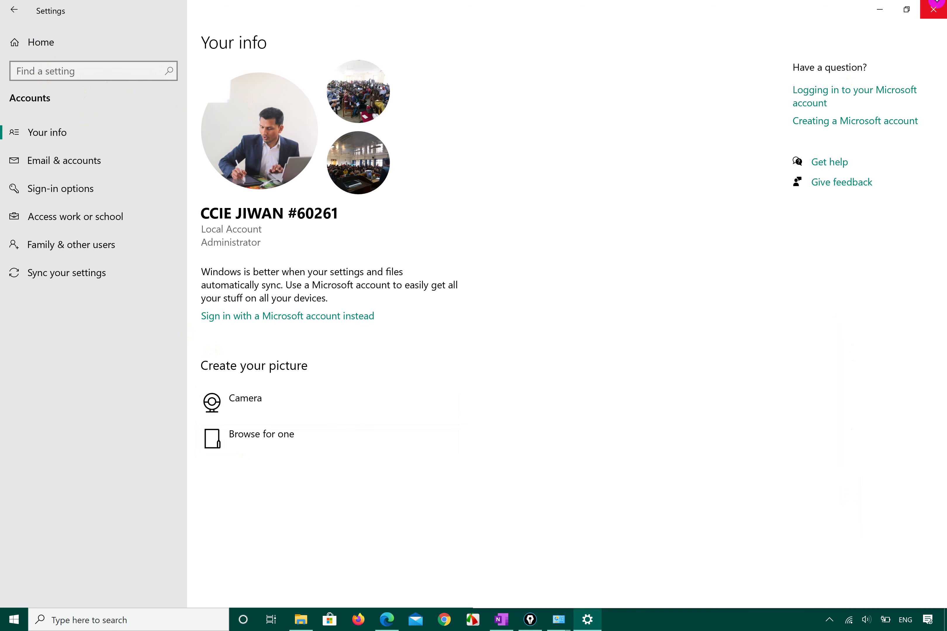
{"action": "left_click", "coordinate": [934, 9]}
{"action": "left_click", "coordinate": [13, 619]}
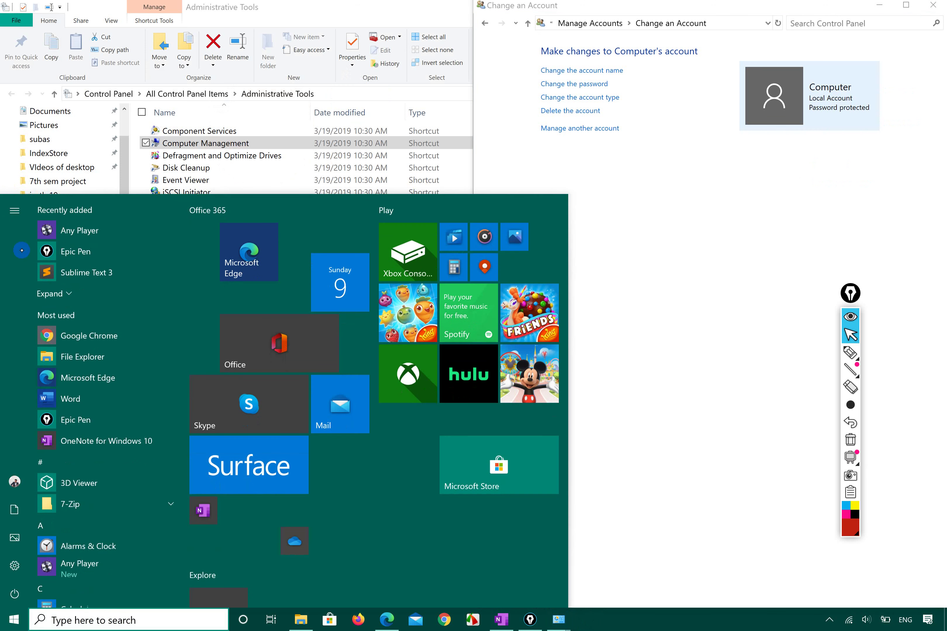
{"action": "left_click", "coordinate": [15, 211]}
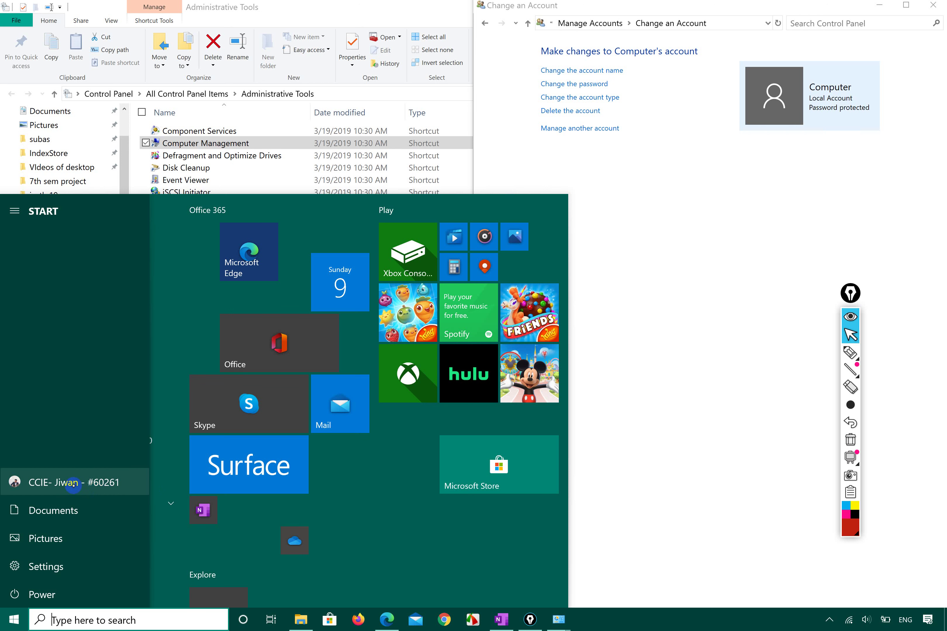
{"action": "left_click", "coordinate": [611, 343]}
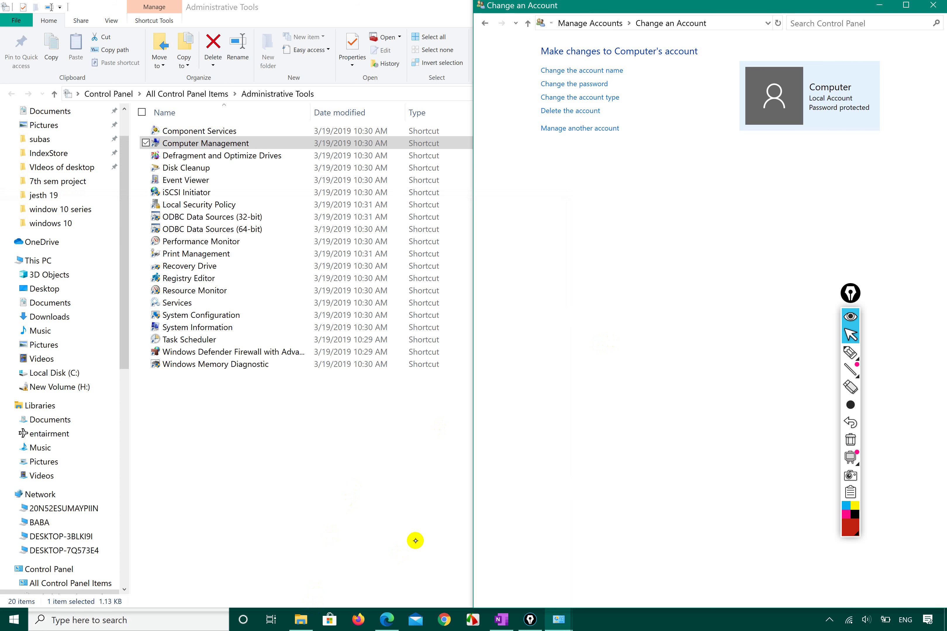
{"action": "left_click", "coordinate": [14, 620]}
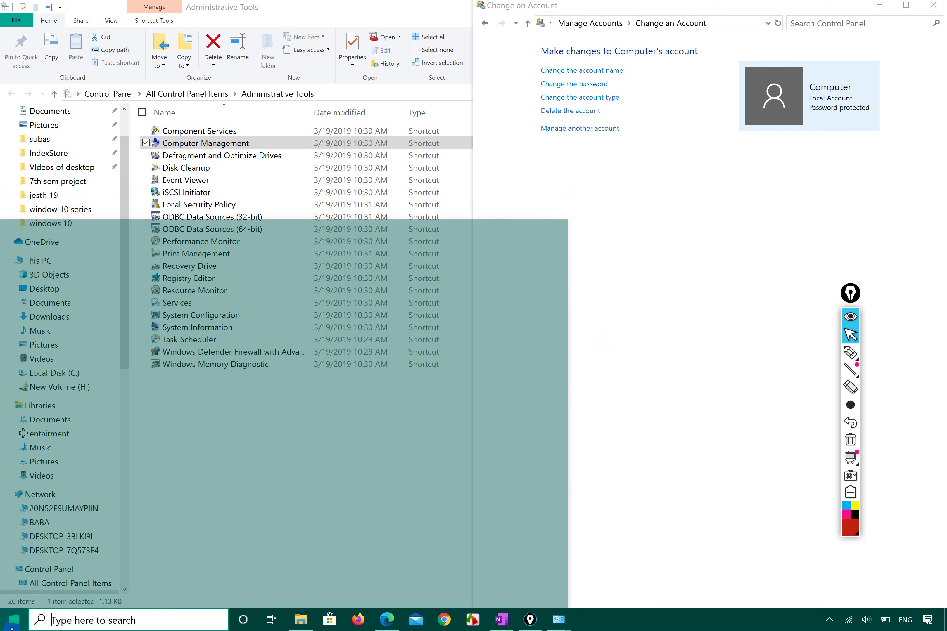
Confirm test is a Standard User under Family & other users, cancel the type change, and close Settings
{"action": "left_click", "coordinate": [15, 566]}
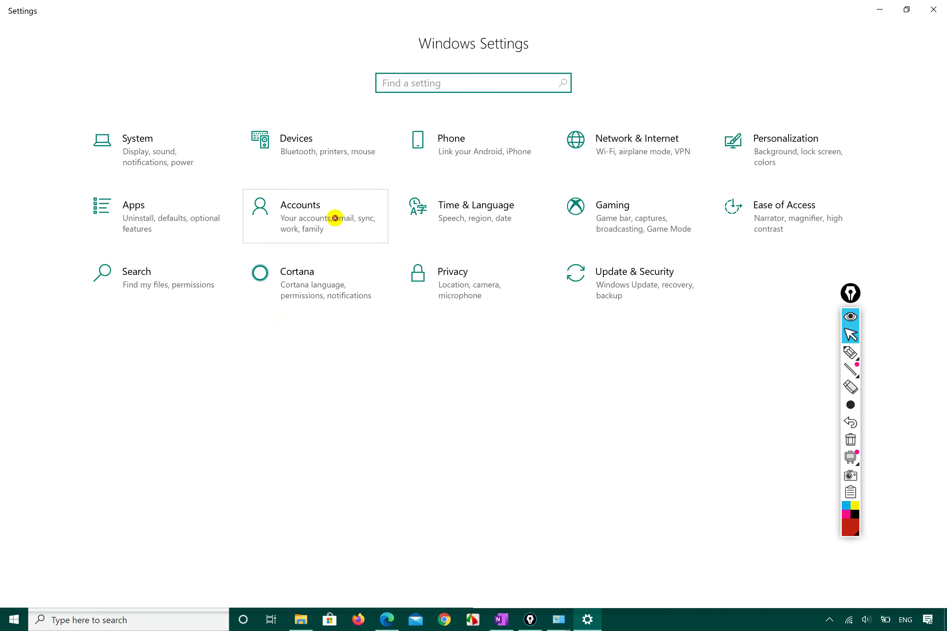
{"action": "left_click", "coordinate": [335, 218]}
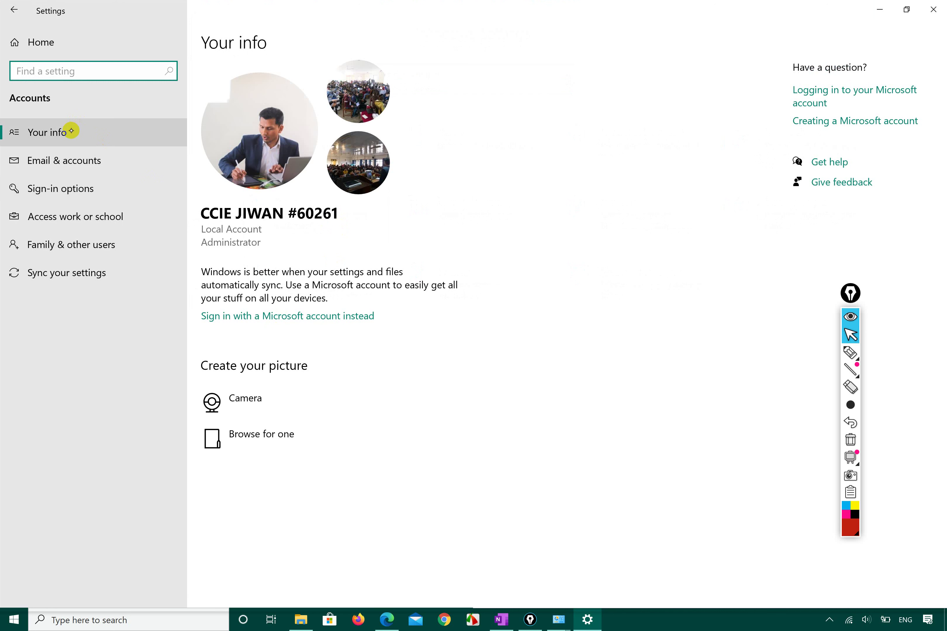
{"action": "left_click", "coordinate": [70, 256]}
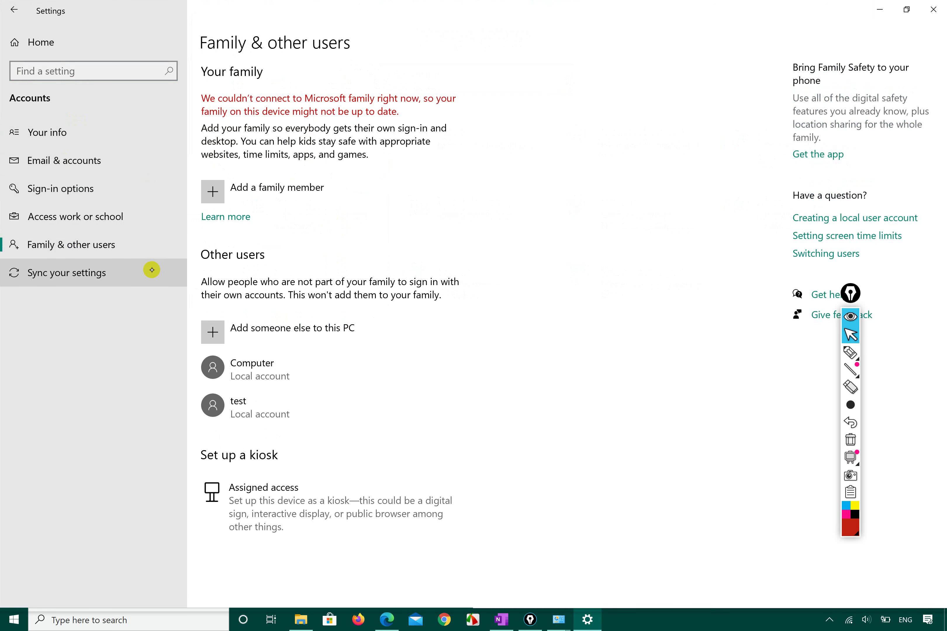
{"action": "left_click", "coordinate": [264, 411]}
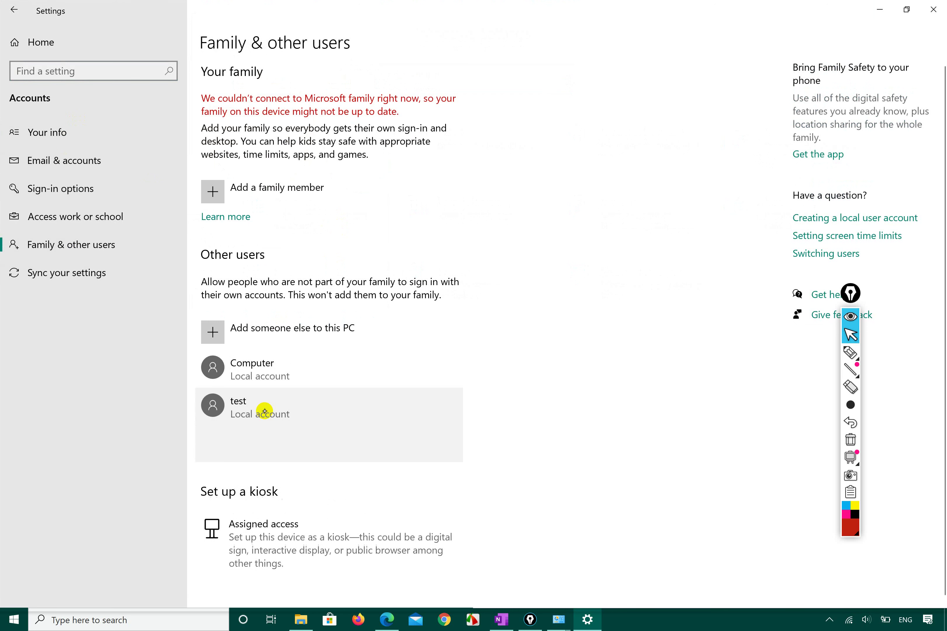
{"action": "left_click", "coordinate": [341, 448]}
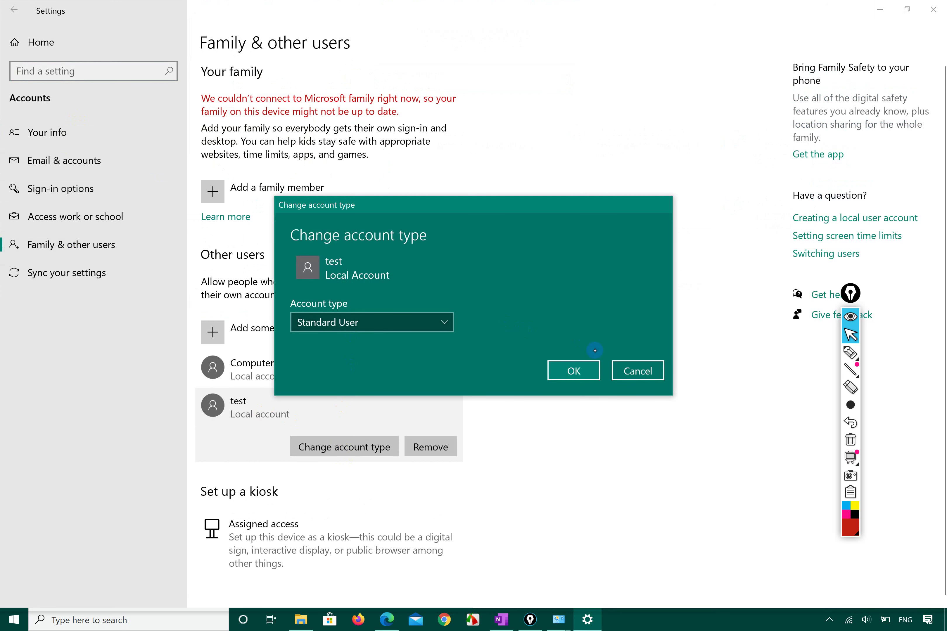
{"action": "left_click", "coordinate": [638, 370]}
{"action": "left_click", "coordinate": [351, 371]}
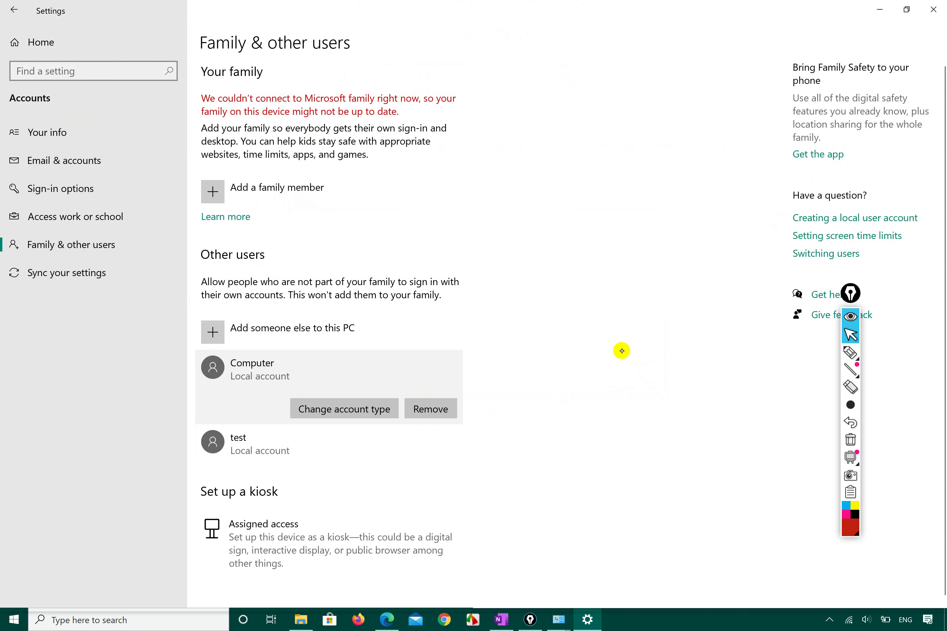
{"action": "left_click", "coordinate": [933, 10]}
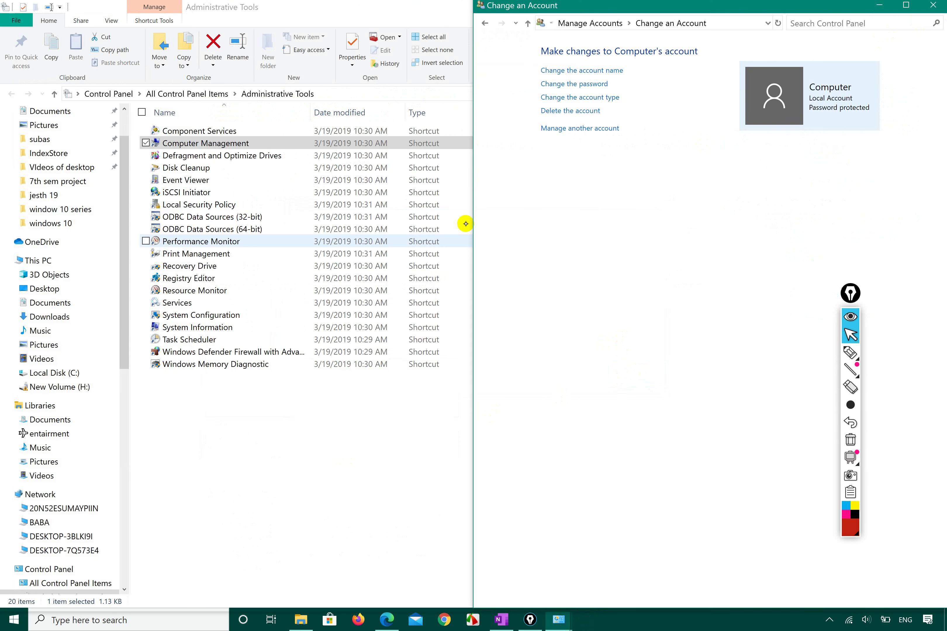
Erase the old check marks, circles and Sign in Options underline from the syllabus PDF in Edge
{"action": "left_click", "coordinate": [387, 620]}
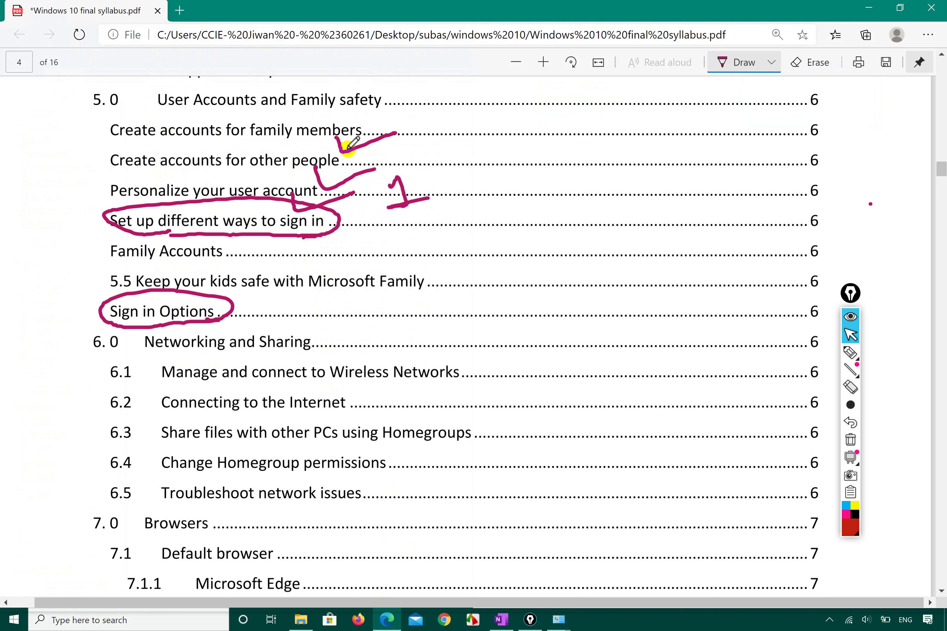
{"action": "left_click_drag", "start_coordinate": [337, 135], "coordinate": [367, 128]}
{"action": "left_click", "coordinate": [851, 435]}
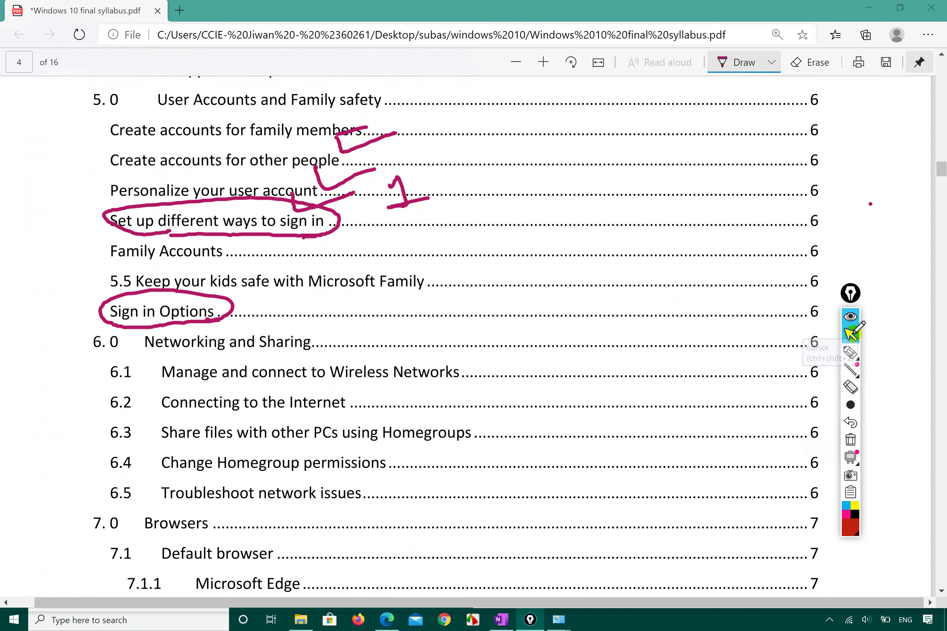
{"action": "mouse_move", "coordinate": [853, 353]}
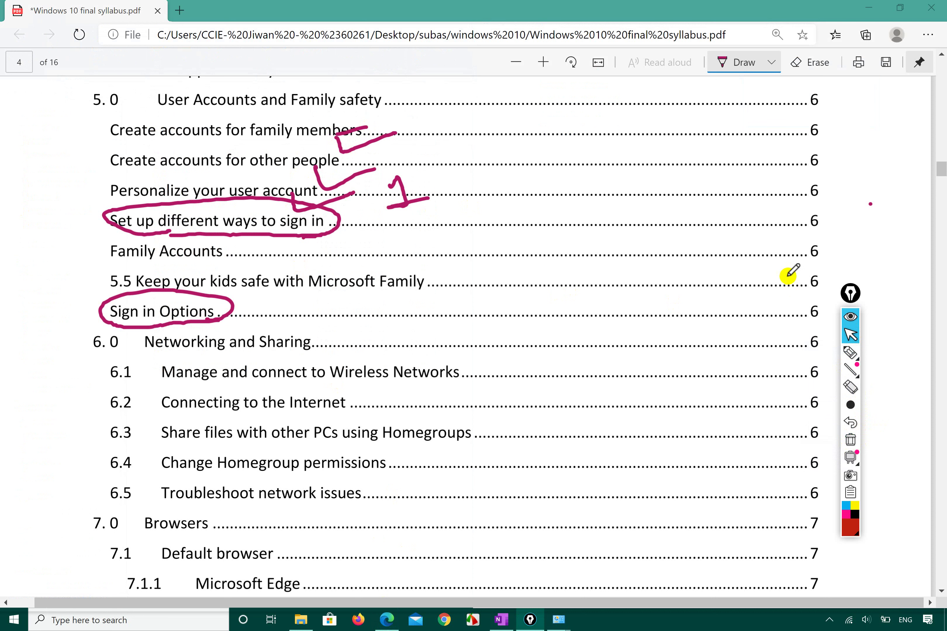
{"action": "left_click", "coordinate": [807, 62]}
{"action": "mouse_move", "coordinate": [351, 160]}
{"action": "left_mouse_down"}
{"action": "mouse_move", "coordinate": [253, 211]}
{"action": "mouse_move", "coordinate": [212, 281]}
{"action": "mouse_move", "coordinate": [337, 174]}
{"action": "mouse_move", "coordinate": [383, 191]}
{"action": "mouse_move", "coordinate": [334, 126]}
{"action": "mouse_move", "coordinate": [401, 205]}
{"action": "left_mouse_up"}
{"action": "left_click_drag", "start_coordinate": [177, 318], "coordinate": [186, 338]}
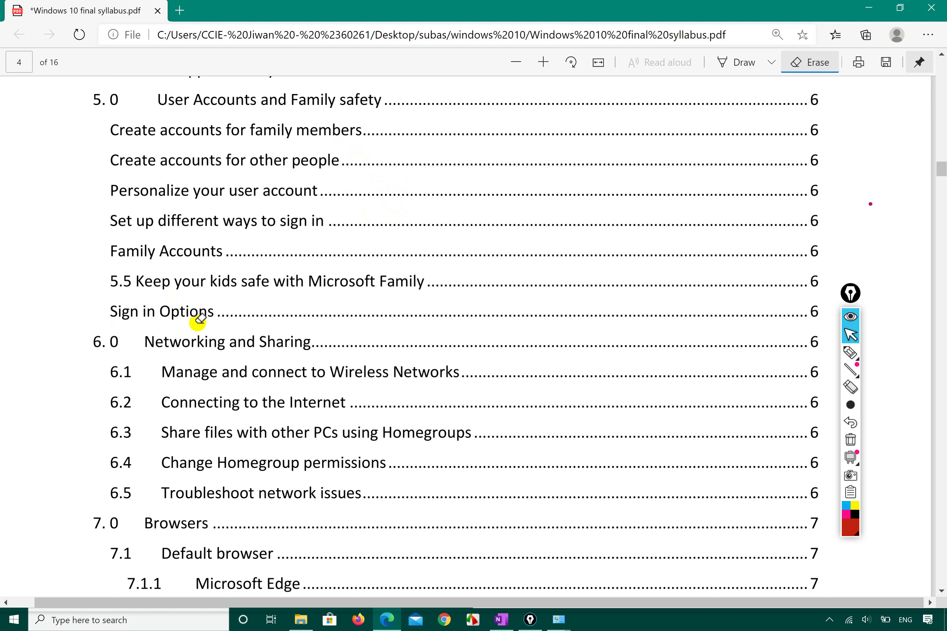
Circle 'Set up different ways to sign in' in red with the Epic Pen marker
{"action": "left_click", "coordinate": [854, 354]}
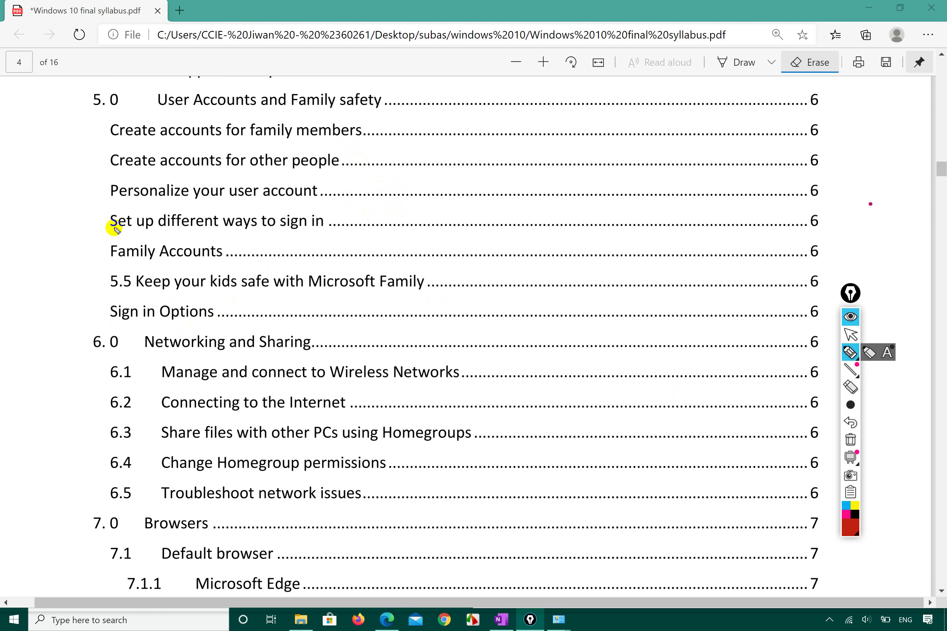
{"action": "mouse_move", "coordinate": [112, 226]}
{"action": "left_mouse_down"}
{"action": "mouse_move", "coordinate": [222, 247]}
{"action": "mouse_move", "coordinate": [344, 245]}
{"action": "mouse_move", "coordinate": [223, 189]}
{"action": "mouse_move", "coordinate": [115, 192]}
{"action": "mouse_move", "coordinate": [107, 224]}
{"action": "left_mouse_up"}
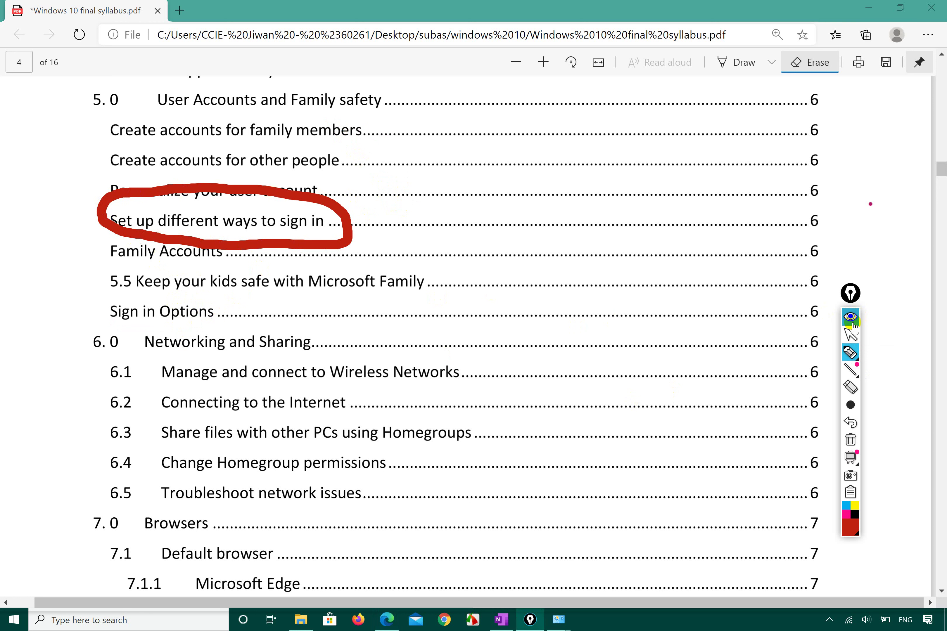
{"action": "left_click", "coordinate": [850, 335]}
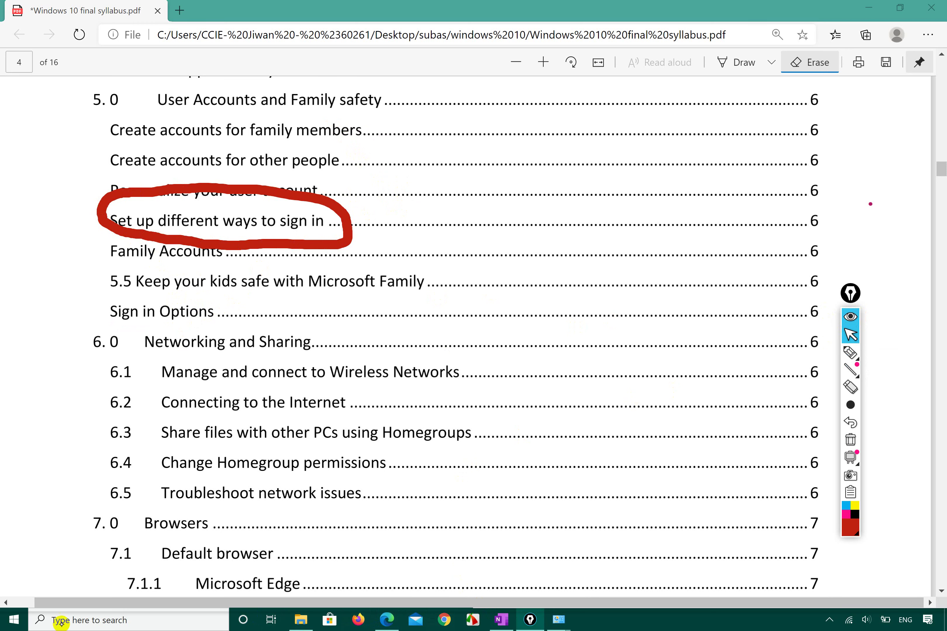
Open Settings › Accounts › Sign-in options, clear the old circle, and ring the sign-in methods in red
{"action": "left_click", "coordinate": [13, 619]}
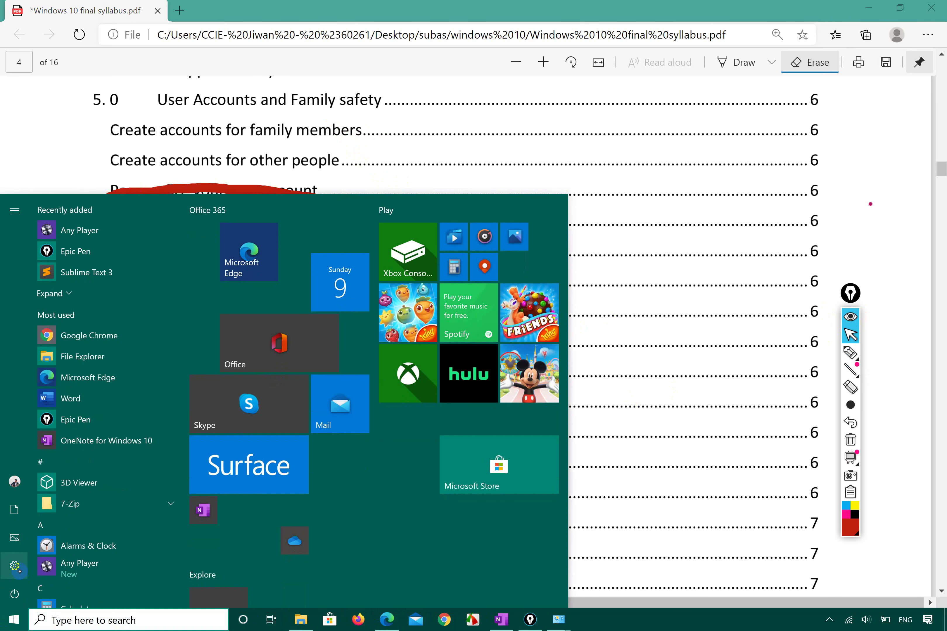
{"action": "left_click", "coordinate": [15, 566]}
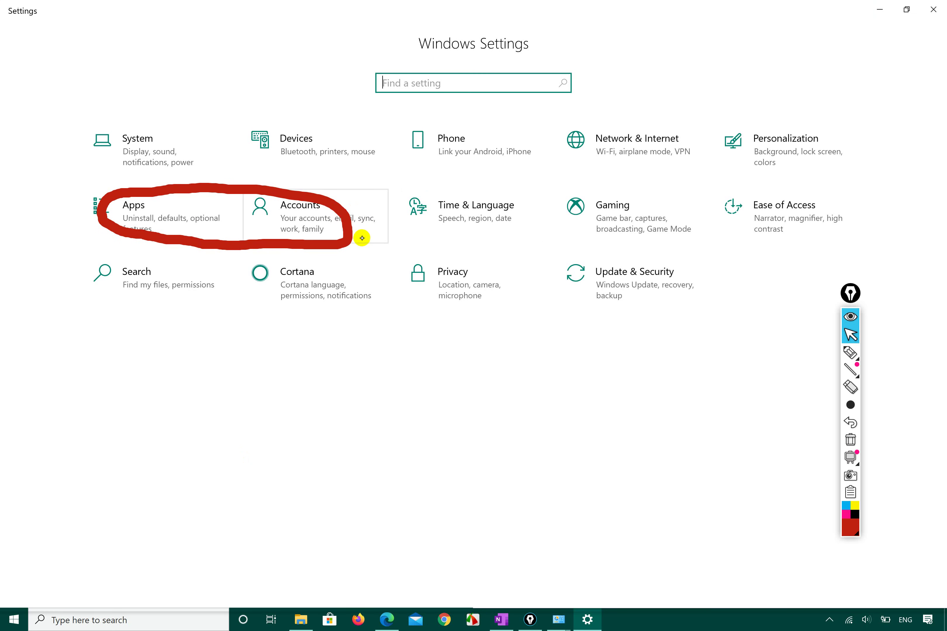
{"action": "left_click", "coordinate": [317, 216]}
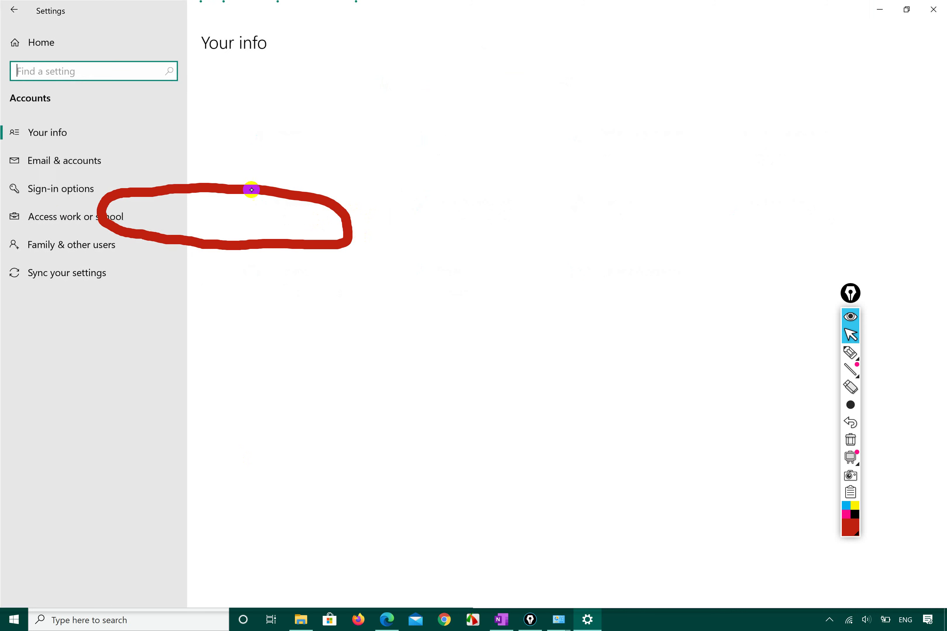
{"action": "left_click", "coordinate": [57, 192]}
{"action": "mouse_move", "coordinate": [863, 397]}
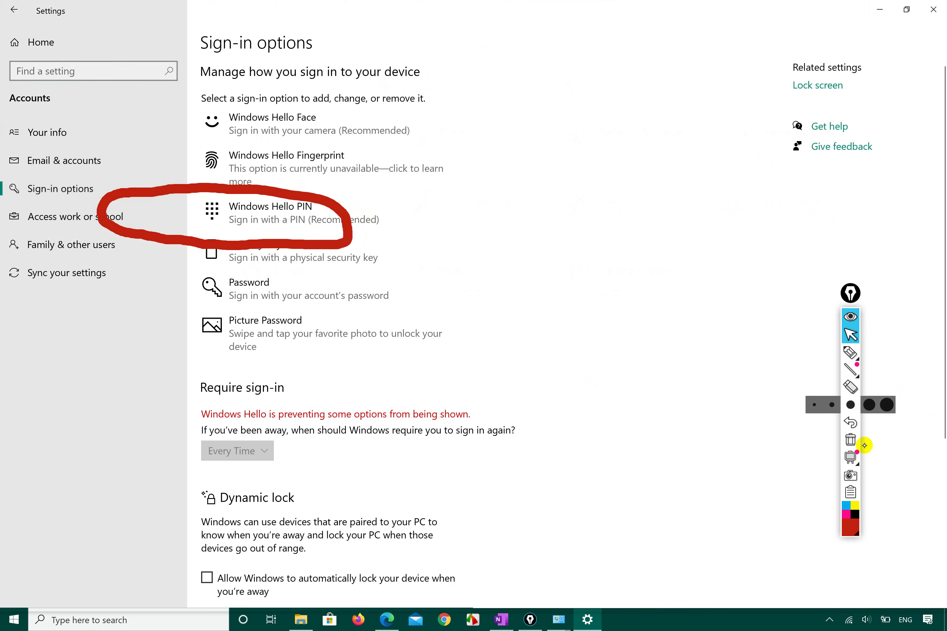
{"action": "left_click", "coordinate": [850, 440]}
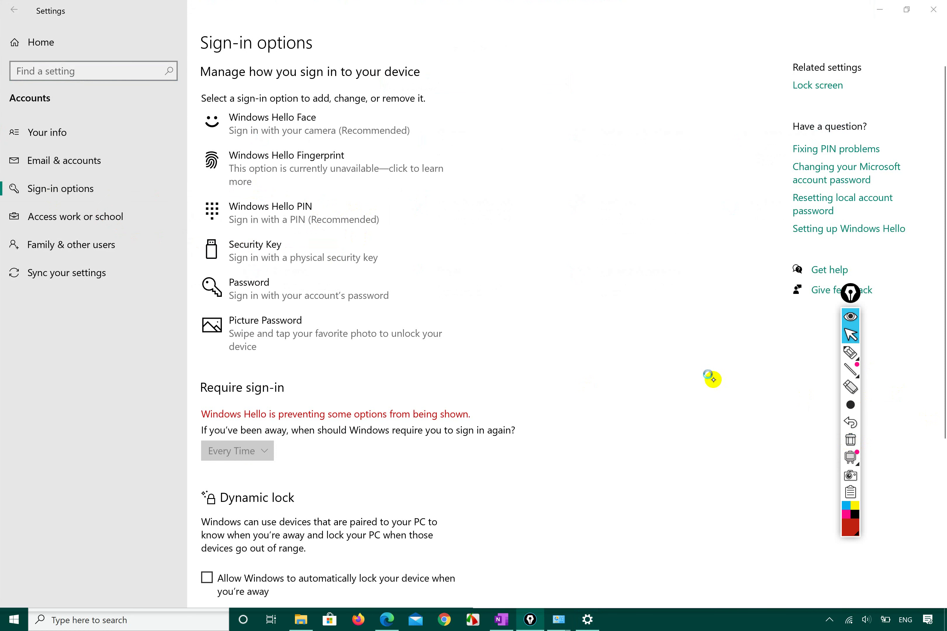
{"action": "left_click", "coordinate": [843, 355]}
{"action": "mouse_move", "coordinate": [433, 106]}
{"action": "left_mouse_down"}
{"action": "mouse_move", "coordinate": [390, 75]}
{"action": "mouse_move", "coordinate": [165, 207]}
{"action": "mouse_move", "coordinate": [165, 302]}
{"action": "mouse_move", "coordinate": [311, 367]}
{"action": "mouse_move", "coordinate": [479, 296]}
{"action": "mouse_move", "coordinate": [437, 117]}
{"action": "left_mouse_up"}
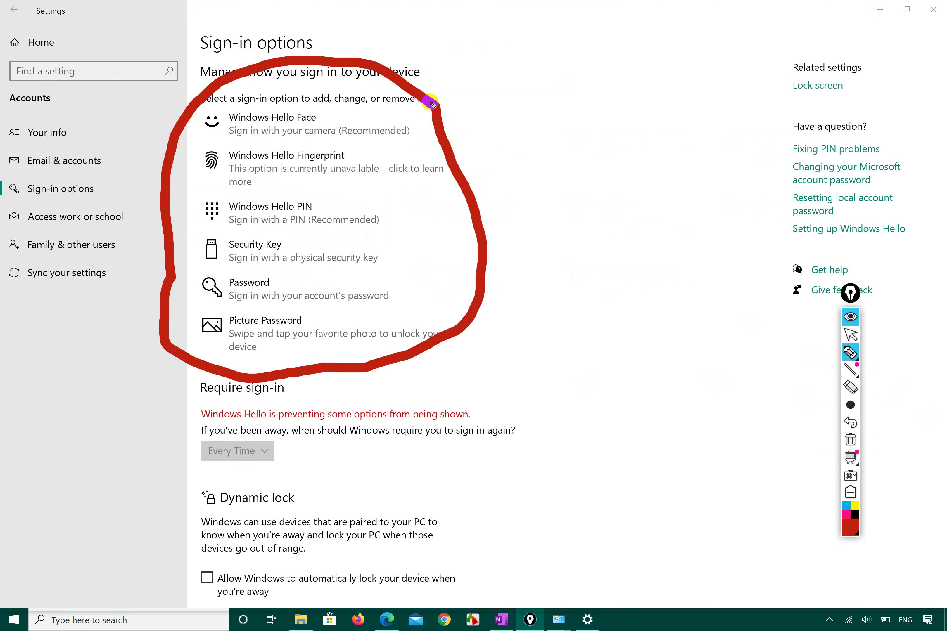
Tick Face, Fingerprint, PIN and Password, and scribble out Security Key and Picture Password
{"action": "left_click_drag", "start_coordinate": [343, 115], "coordinate": [451, 81]}
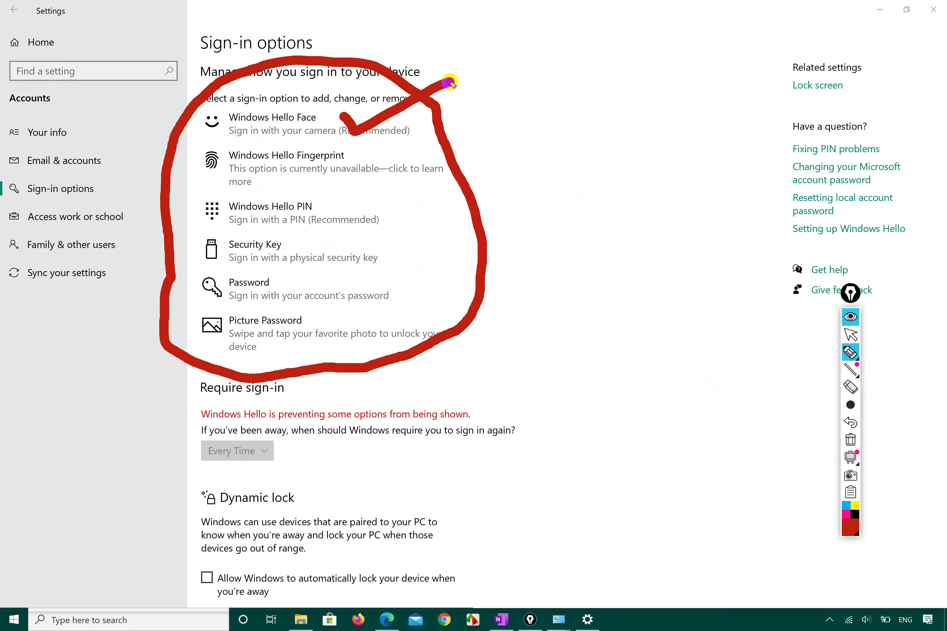
{"action": "mouse_move", "coordinate": [355, 150]}
{"action": "left_mouse_down"}
{"action": "mouse_move", "coordinate": [362, 167]}
{"action": "mouse_move", "coordinate": [480, 119]}
{"action": "left_mouse_up"}
{"action": "mouse_move", "coordinate": [366, 199]}
{"action": "left_mouse_down"}
{"action": "mouse_move", "coordinate": [385, 221]}
{"action": "mouse_move", "coordinate": [468, 175]}
{"action": "left_mouse_up"}
{"action": "mouse_move", "coordinate": [374, 281]}
{"action": "left_mouse_down"}
{"action": "mouse_move", "coordinate": [377, 301]}
{"action": "mouse_move", "coordinate": [452, 269]}
{"action": "left_mouse_up"}
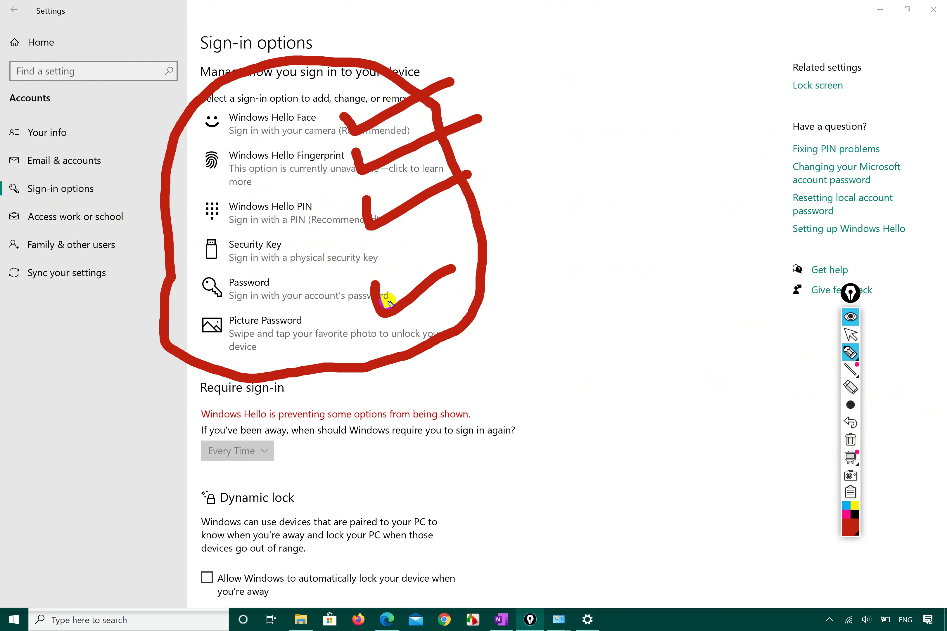
{"action": "mouse_move", "coordinate": [313, 330]}
{"action": "left_mouse_down"}
{"action": "mouse_move", "coordinate": [314, 348]}
{"action": "mouse_move", "coordinate": [361, 332]}
{"action": "mouse_move", "coordinate": [308, 326]}
{"action": "mouse_move", "coordinate": [325, 343]}
{"action": "mouse_move", "coordinate": [244, 326]}
{"action": "mouse_move", "coordinate": [241, 334]}
{"action": "left_mouse_up"}
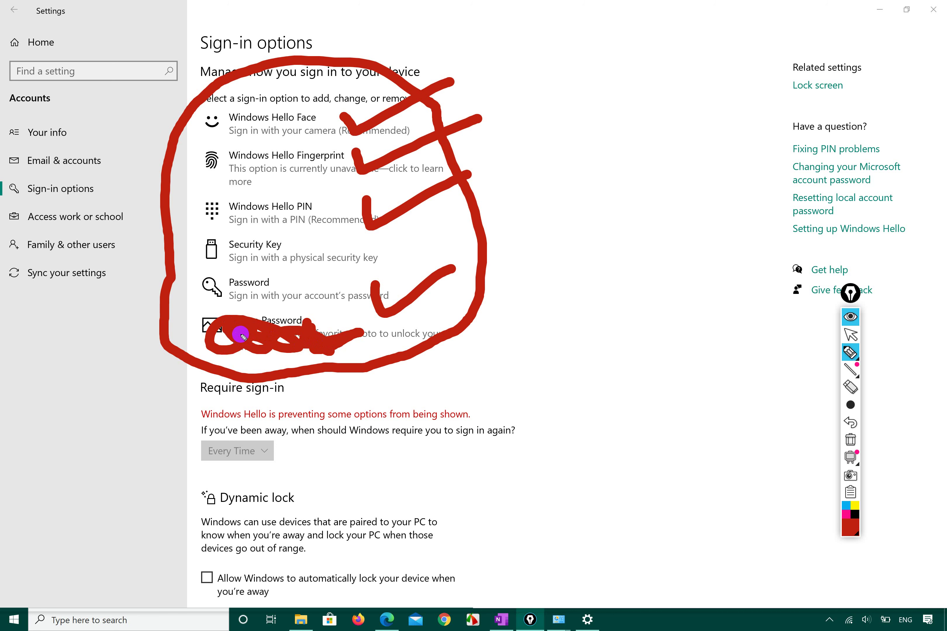
{"action": "mouse_move", "coordinate": [220, 256]}
{"action": "left_mouse_down"}
{"action": "mouse_move", "coordinate": [269, 251]}
{"action": "mouse_move", "coordinate": [227, 247]}
{"action": "mouse_move", "coordinate": [237, 248]}
{"action": "left_mouse_up"}
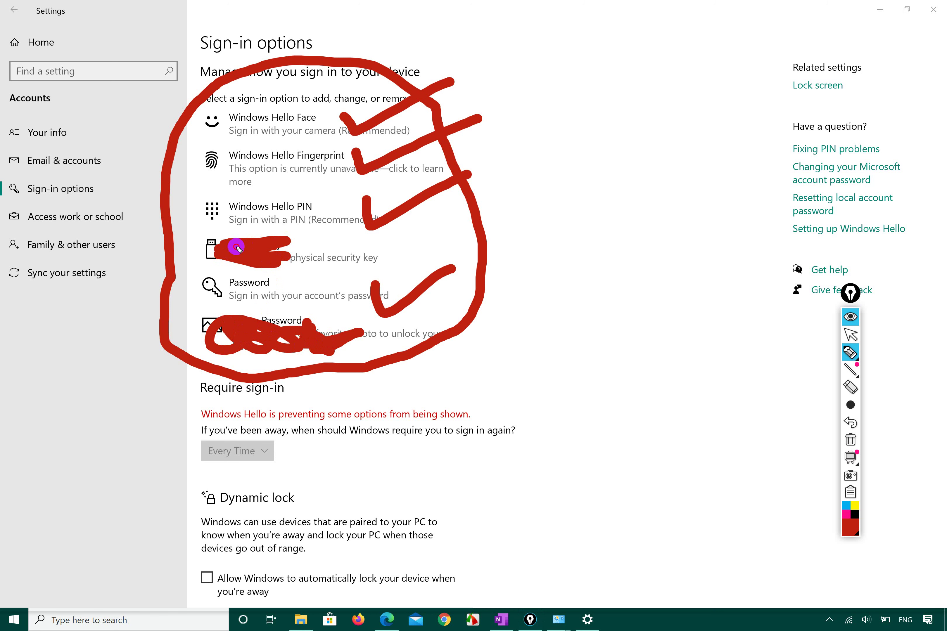
{"action": "mouse_move", "coordinate": [218, 328]}
{"action": "left_mouse_down"}
{"action": "mouse_move", "coordinate": [305, 318]}
{"action": "mouse_move", "coordinate": [206, 320]}
{"action": "mouse_move", "coordinate": [247, 334]}
{"action": "left_mouse_up"}
{"action": "mouse_move", "coordinate": [265, 238]}
{"action": "left_mouse_down"}
{"action": "mouse_move", "coordinate": [212, 245]}
{"action": "mouse_move", "coordinate": [202, 256]}
{"action": "mouse_move", "coordinate": [290, 256]}
{"action": "mouse_move", "coordinate": [198, 244]}
{"action": "left_mouse_up"}
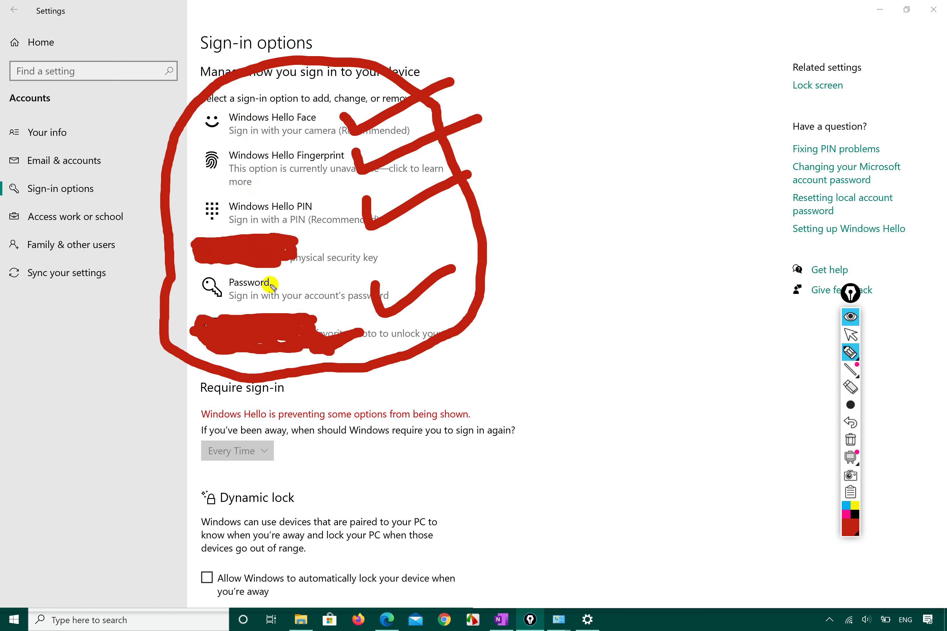
{"action": "left_click", "coordinate": [849, 334]}
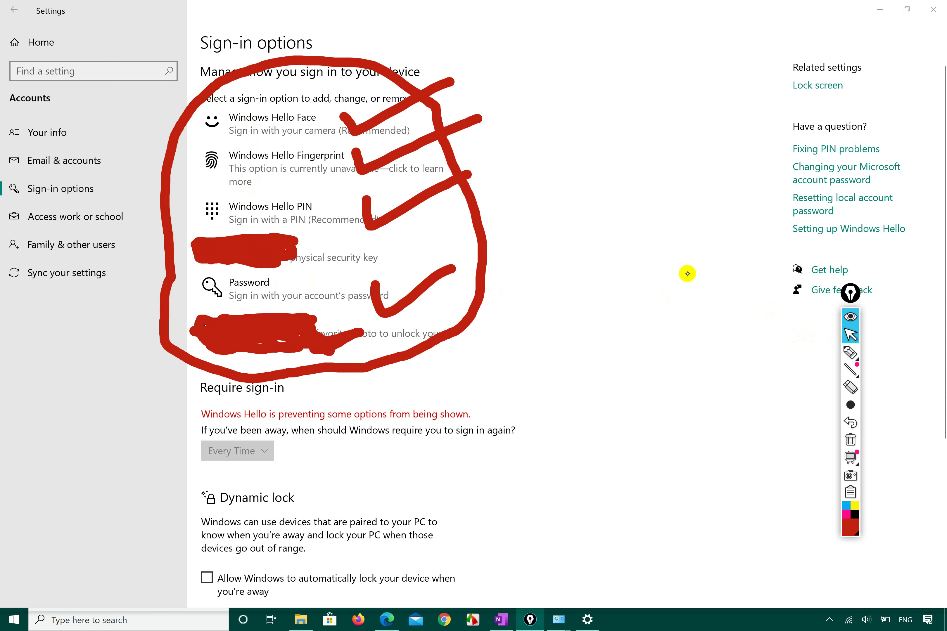